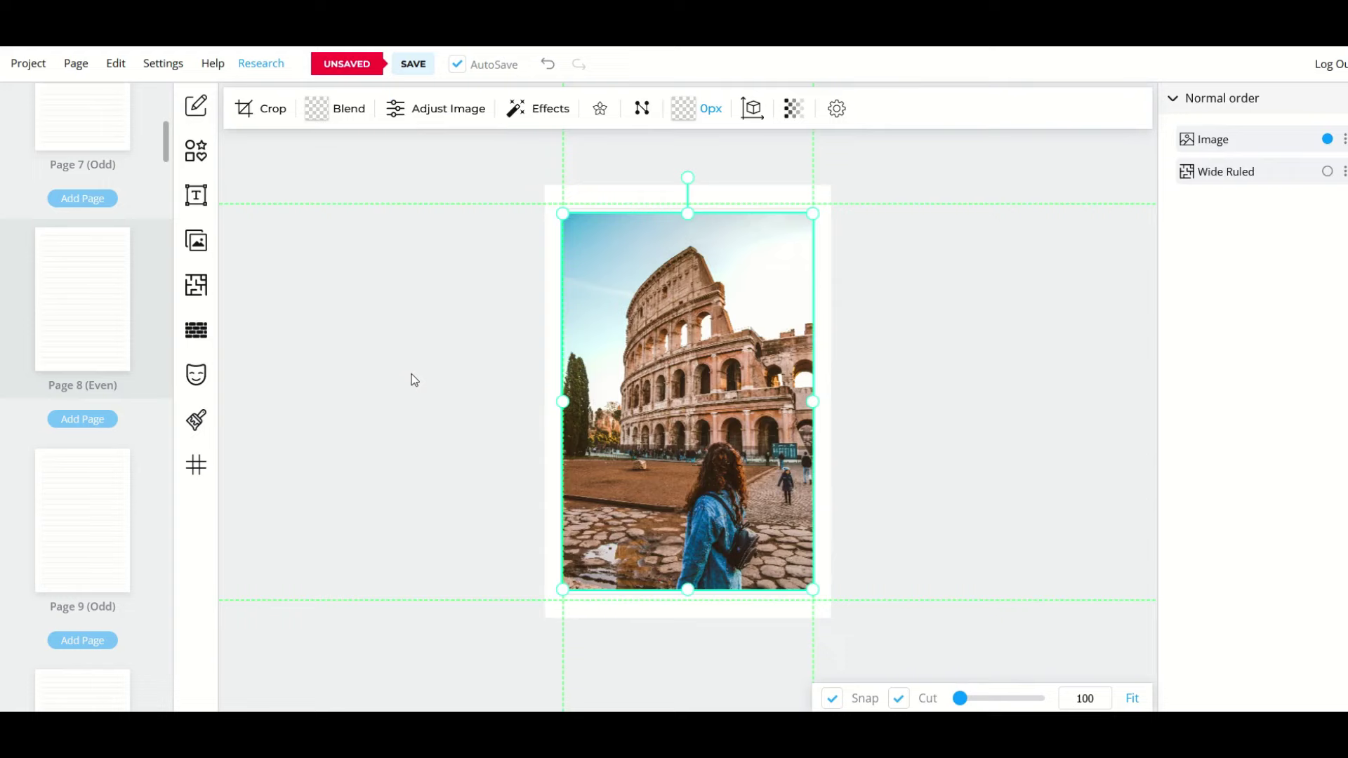
Fade the Colosseum photo on the ruled page to about 40 percent opacity
left_click(793, 108)
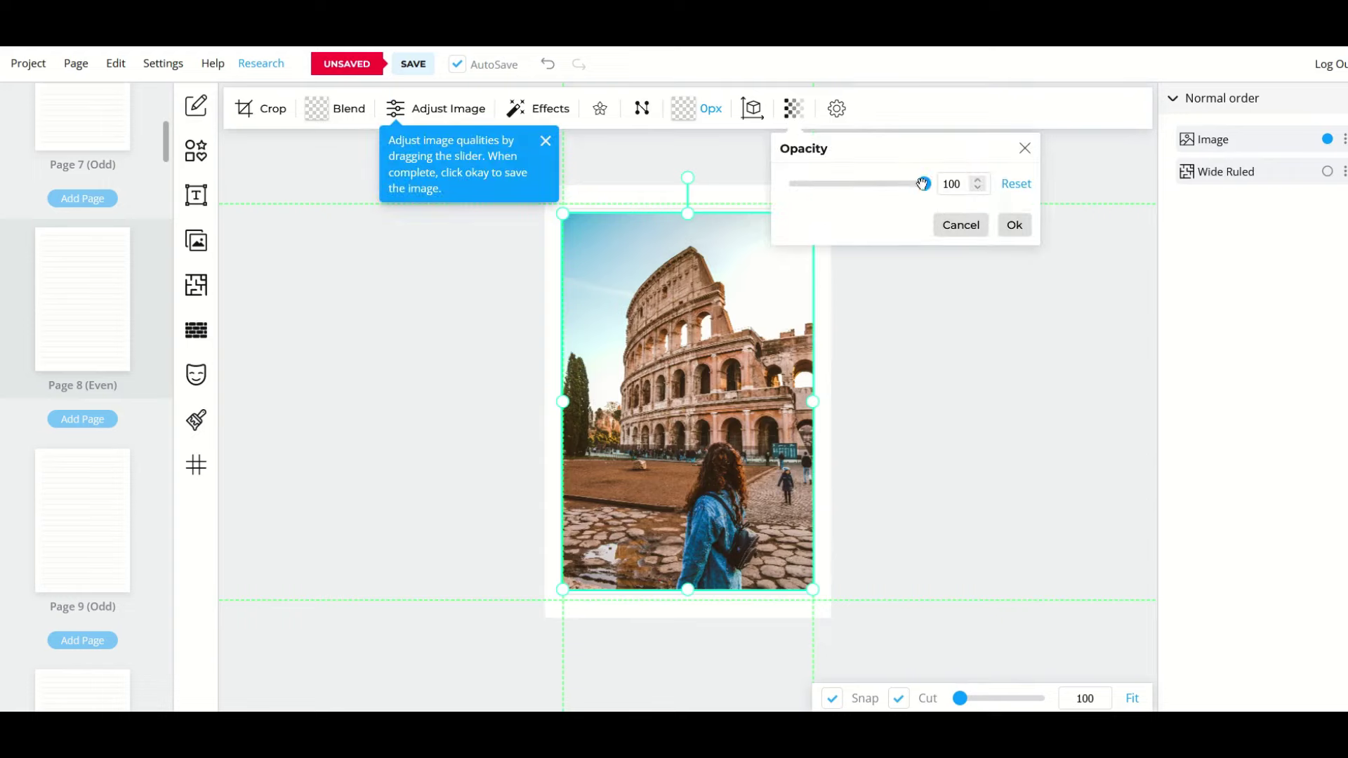
left_click_drag(918, 182, 828, 183)
left_click(1015, 225)
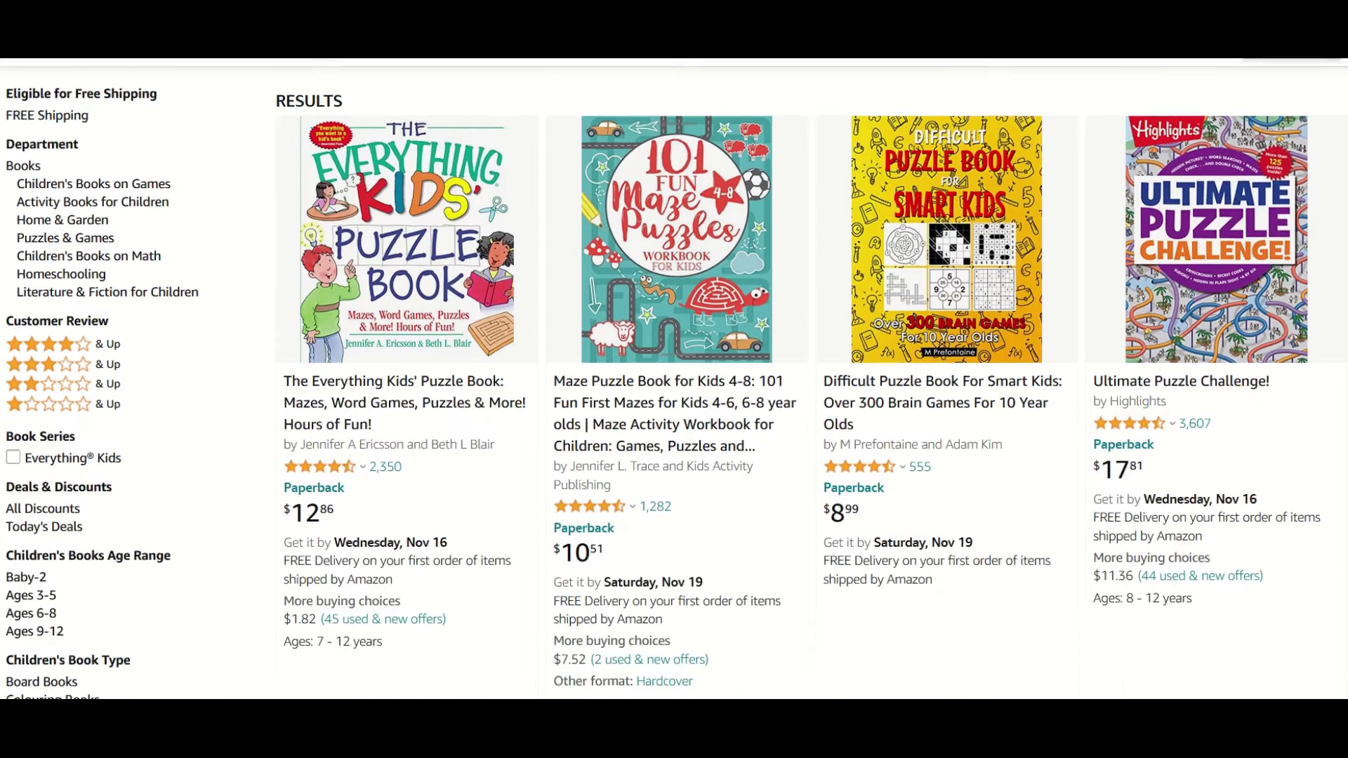
Scroll down through many rows of Amazon's 'puzzle books for kids' listings
scroll(675, 379, "down", 8)
scroll(674, 379, "down", 8)
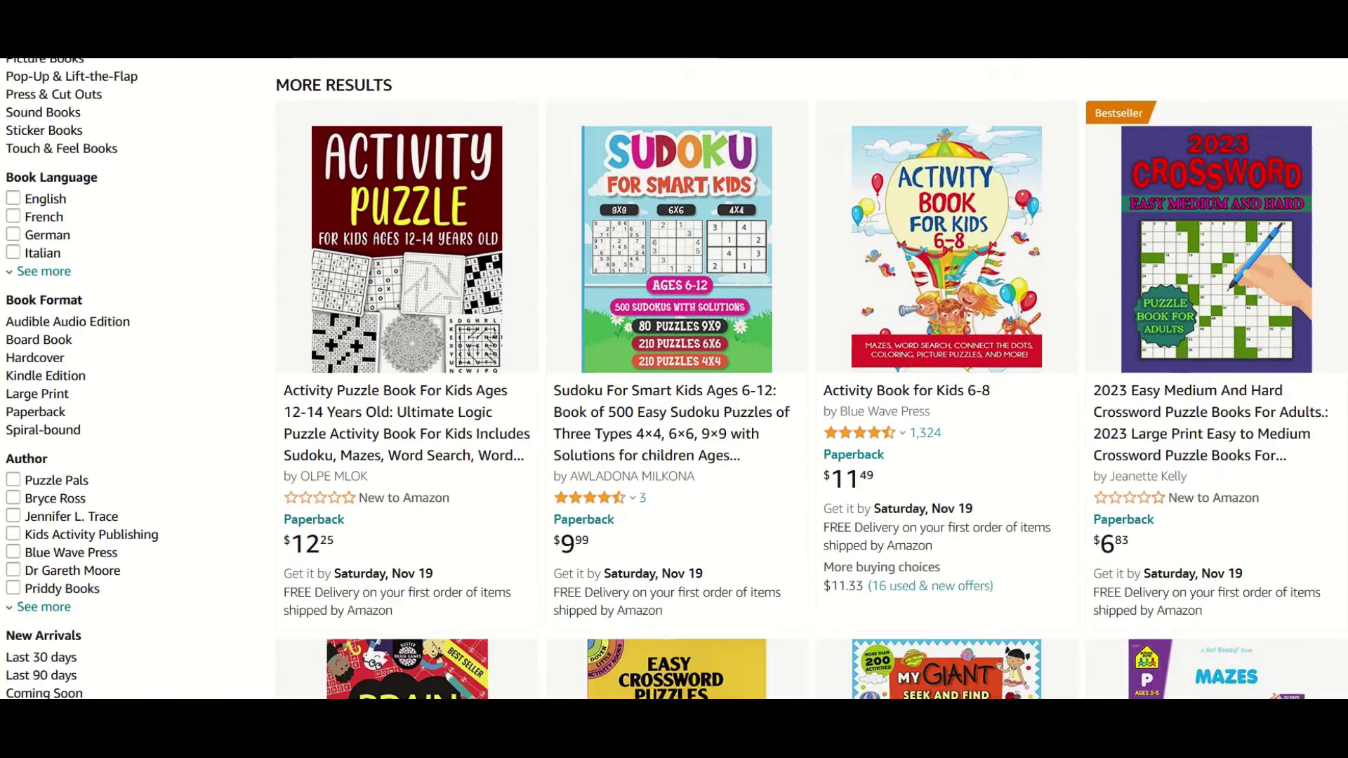
scroll(674, 379, "down", 7)
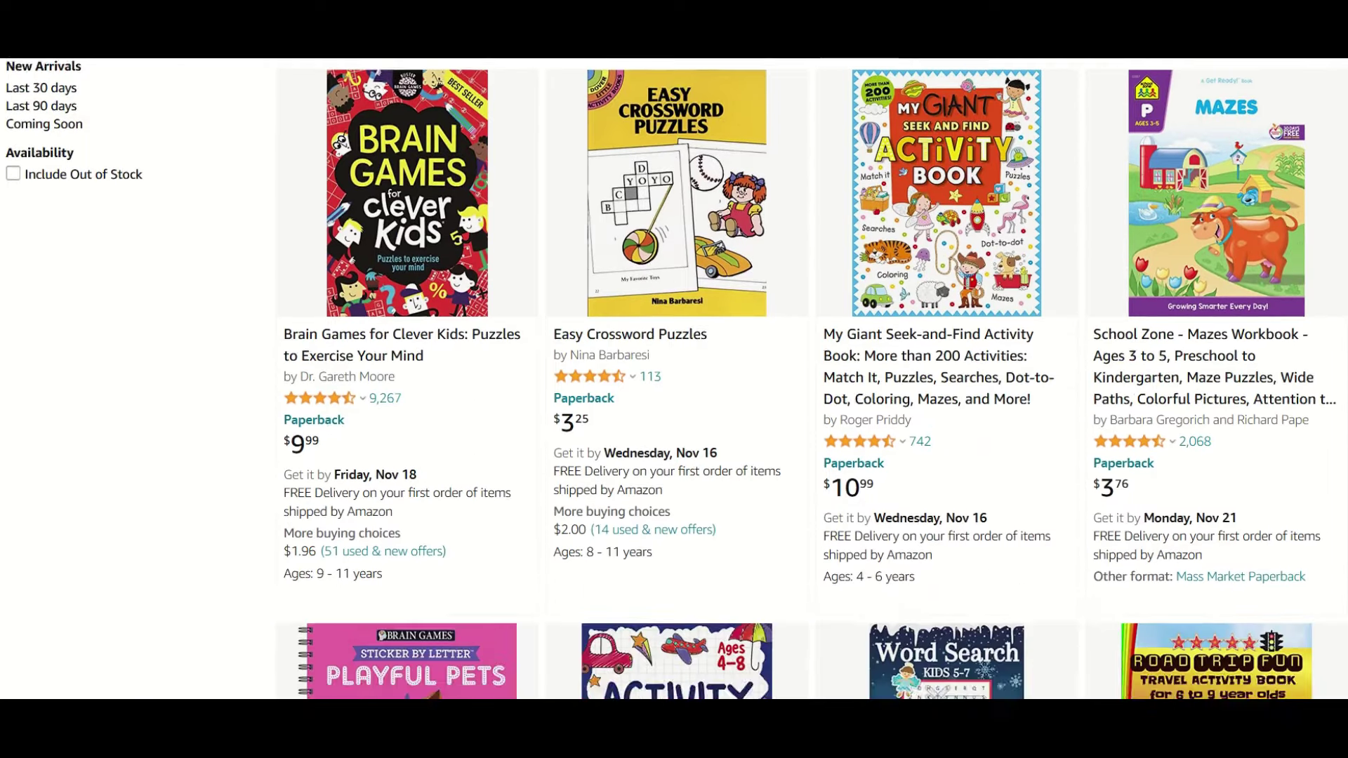
scroll(674, 379, "down", 9)
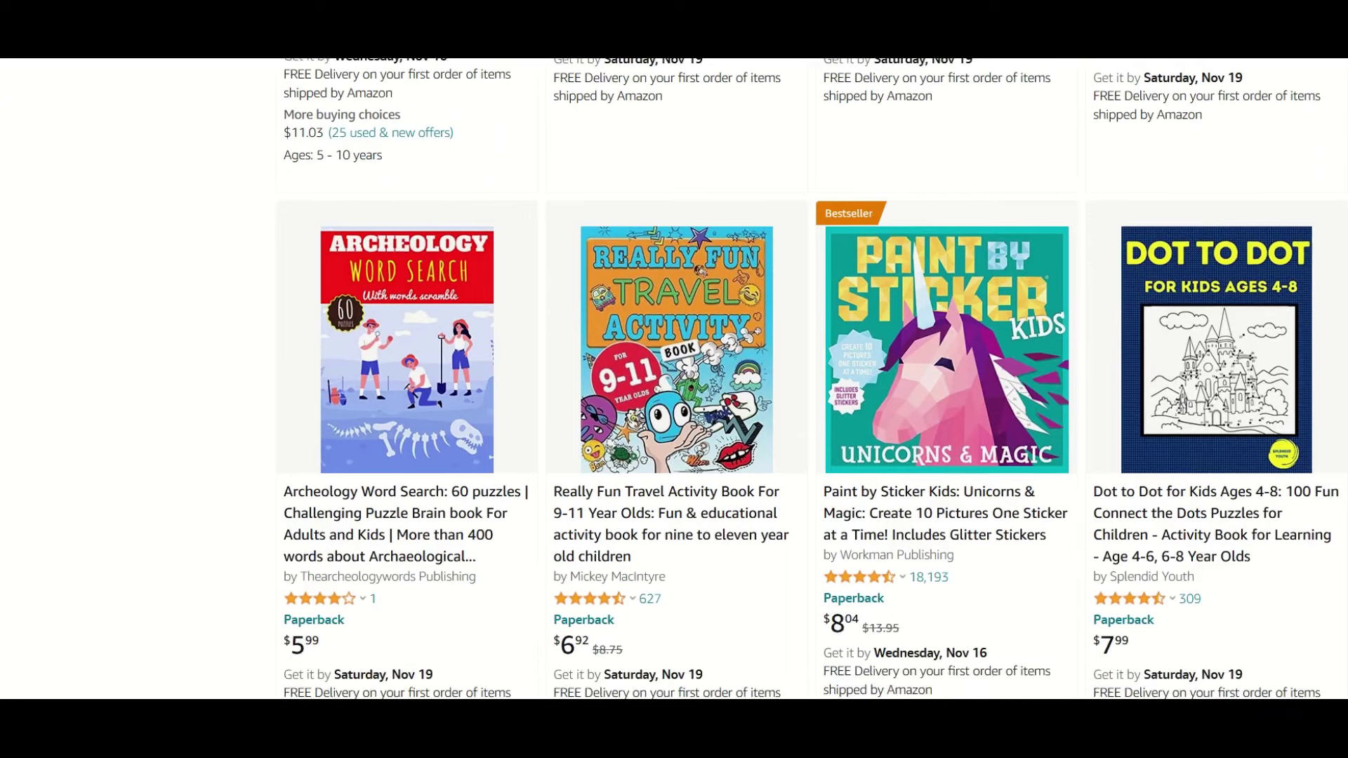
scroll(674, 380, "down", 3)
scroll(675, 380, "down", 6)
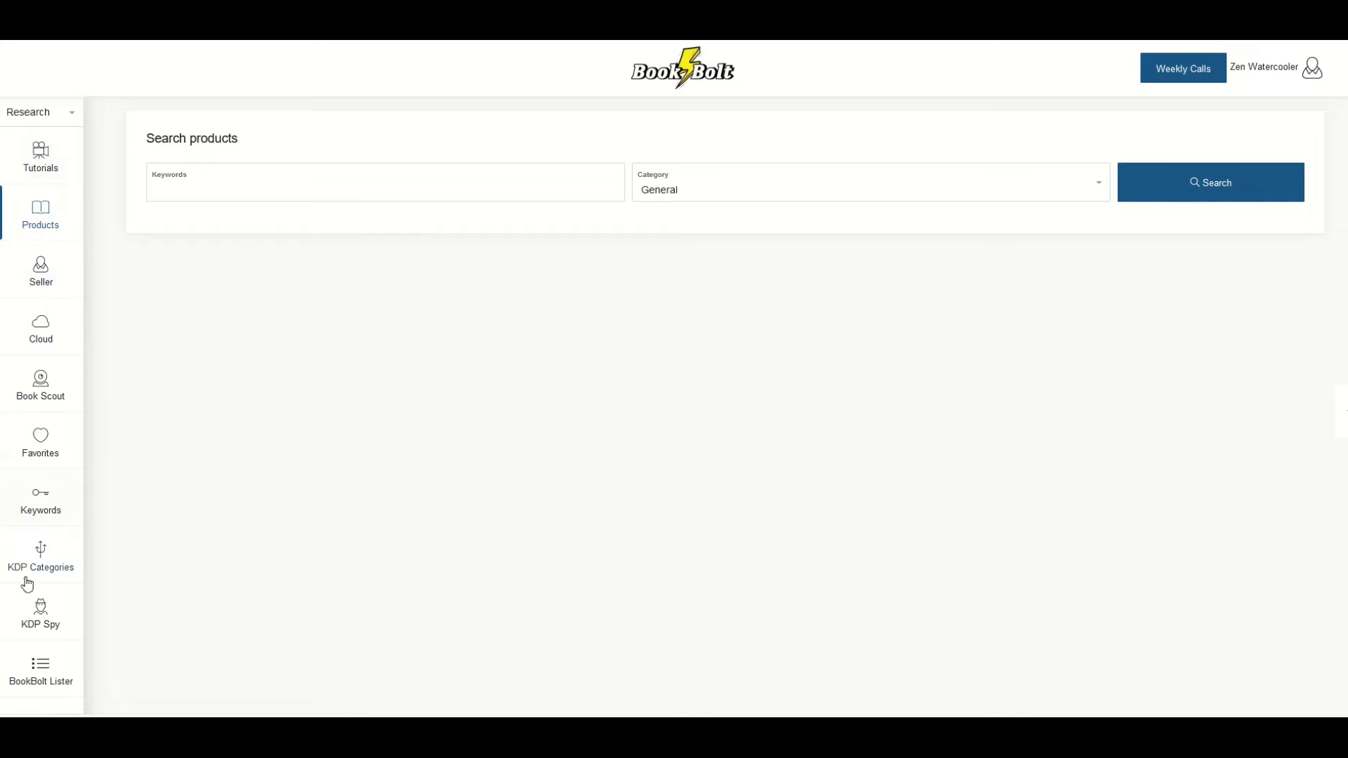
Return from Tutorials to Products and search the keywords 'travel journal europe'
left_click(36, 175)
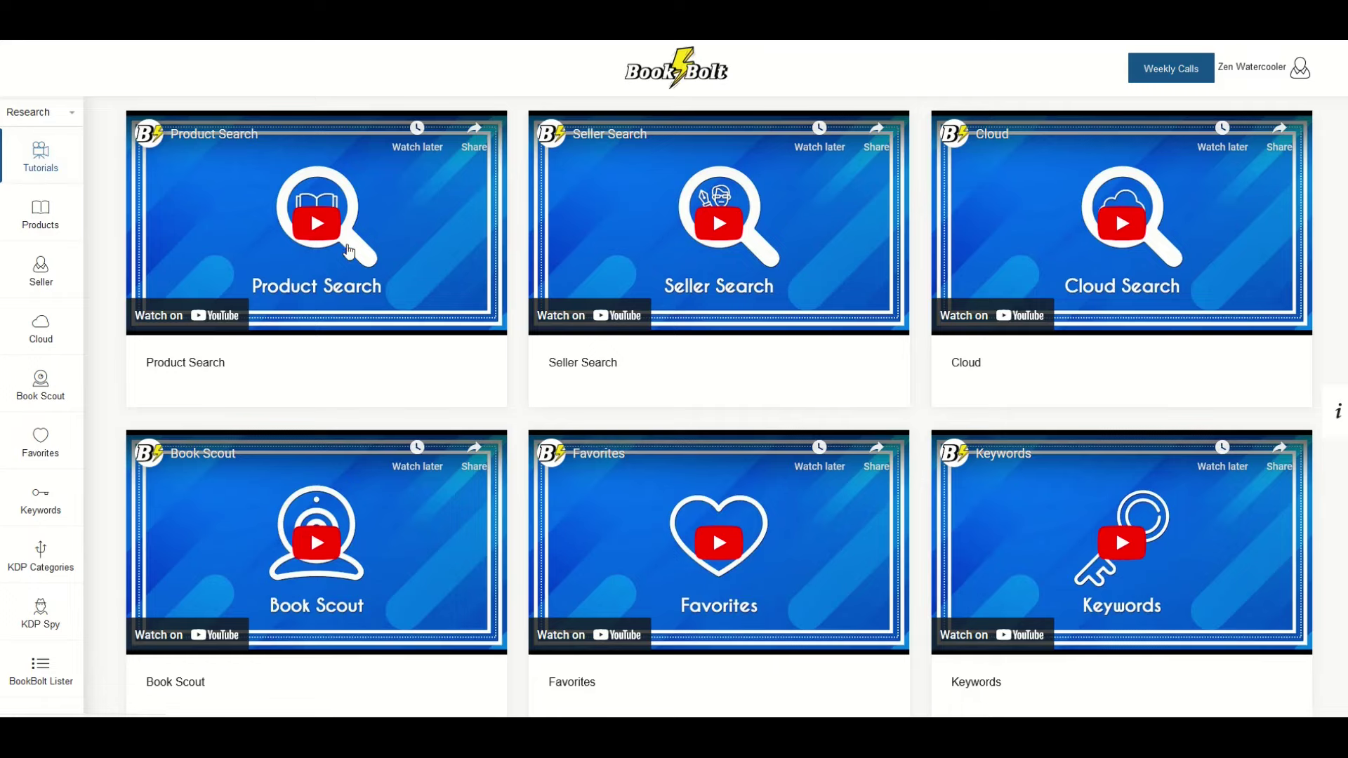
left_click(55, 226)
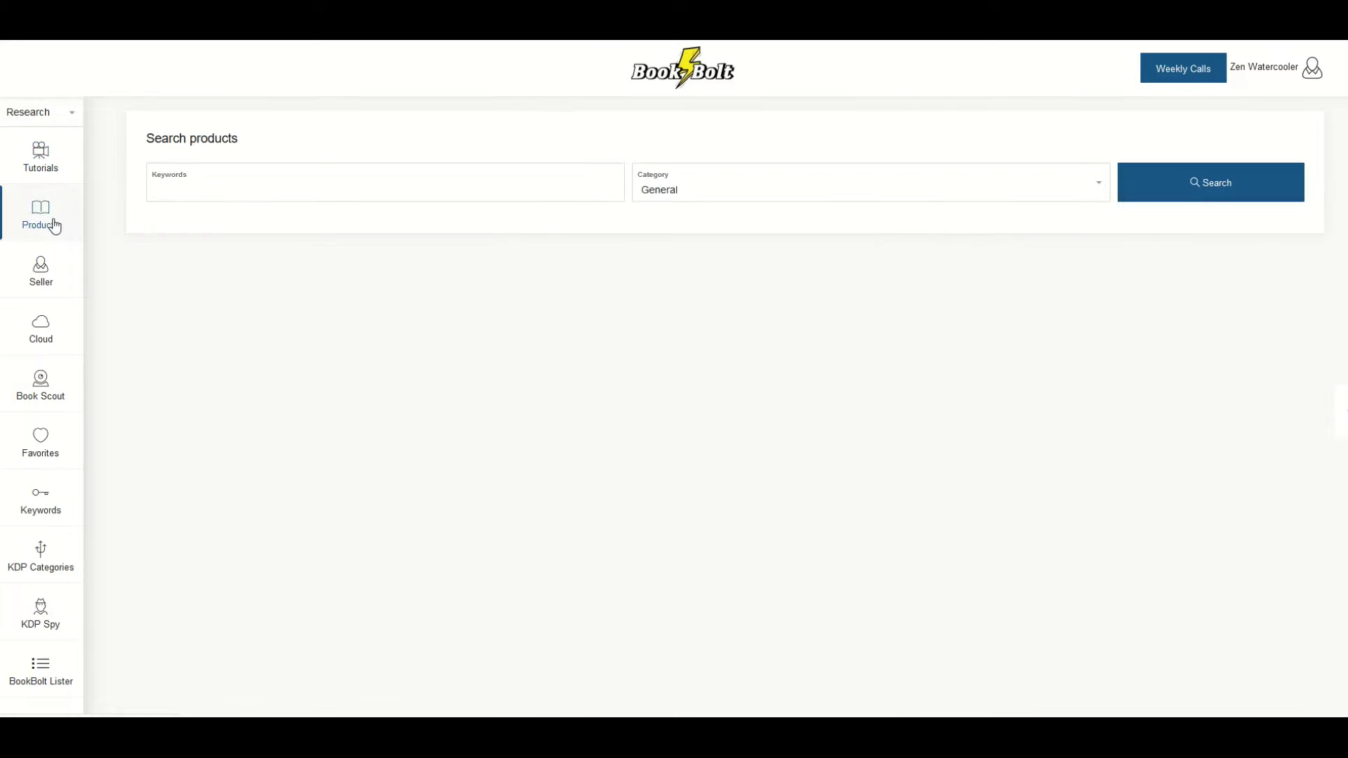
left_click(227, 193)
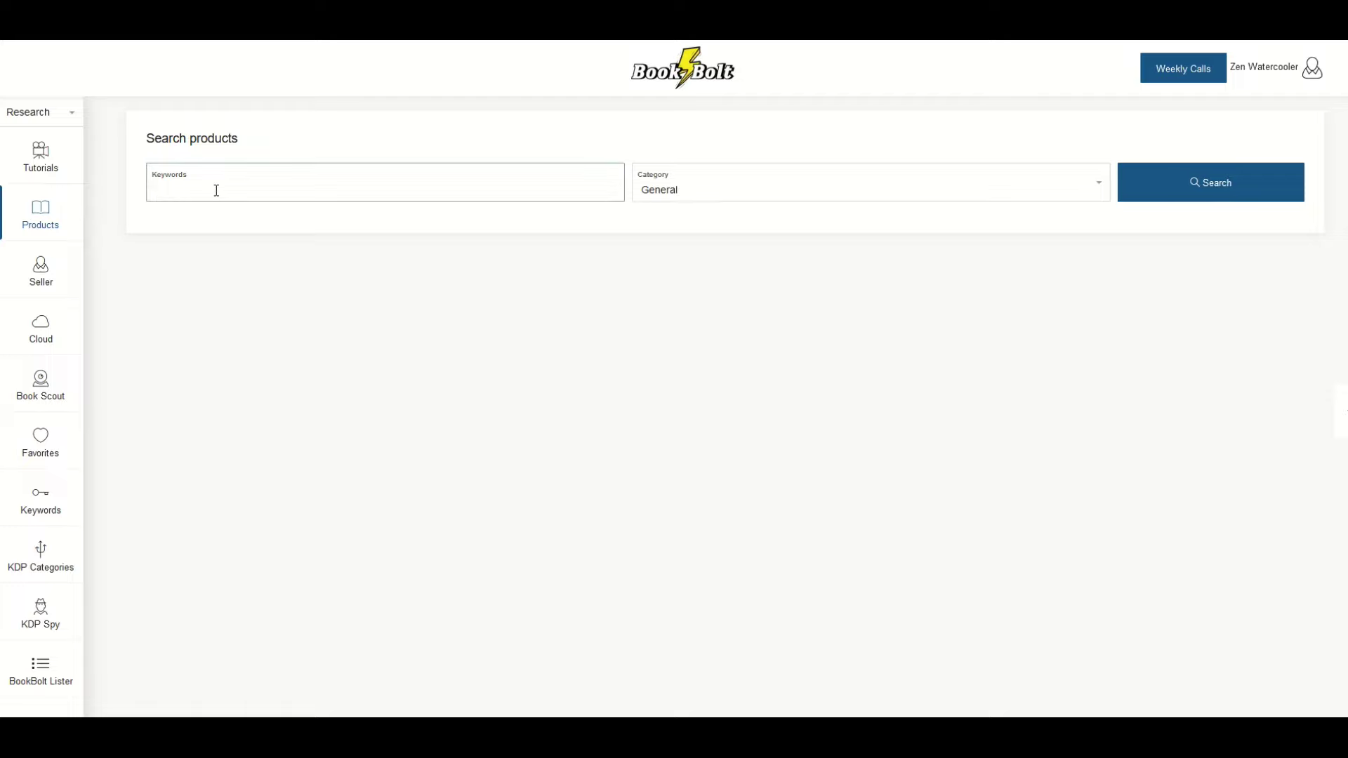
type("travel journal europe")
key("Return")
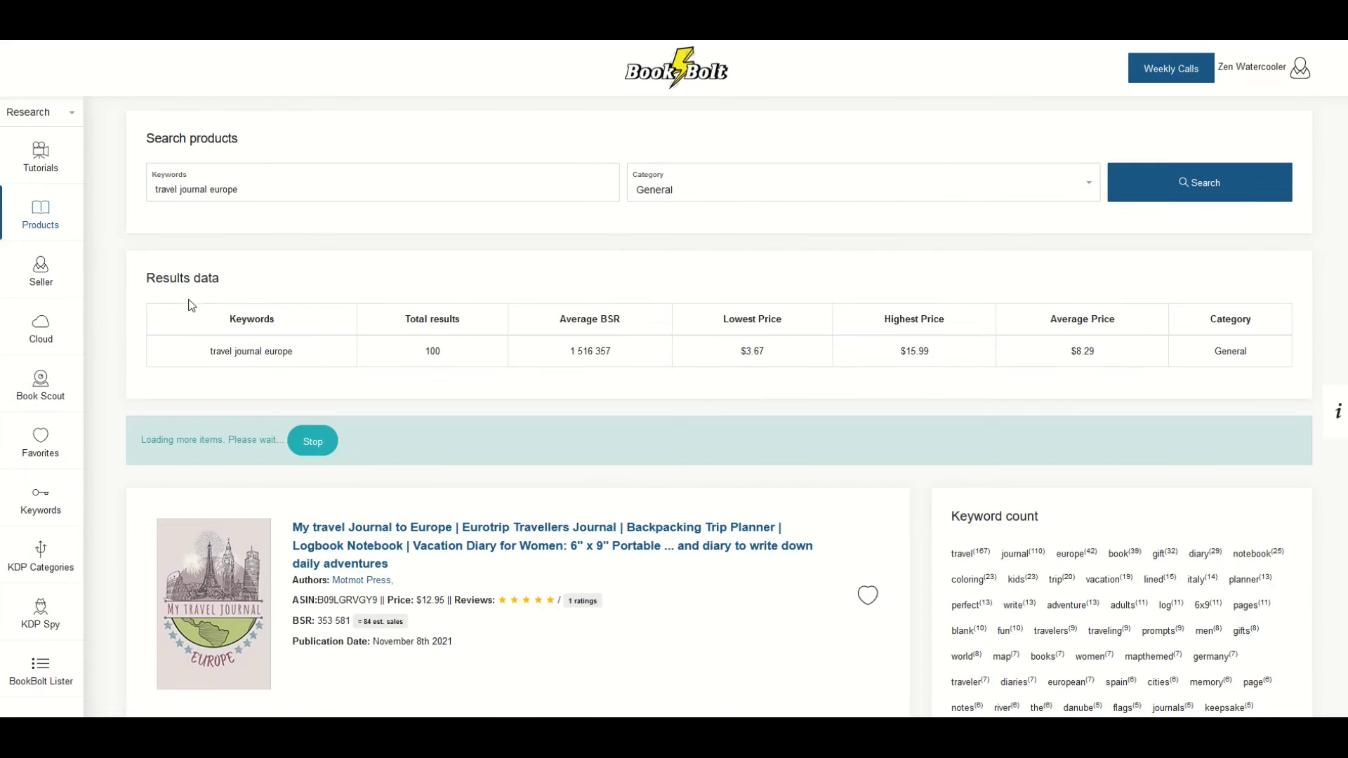
scroll(312, 317, "down", 9)
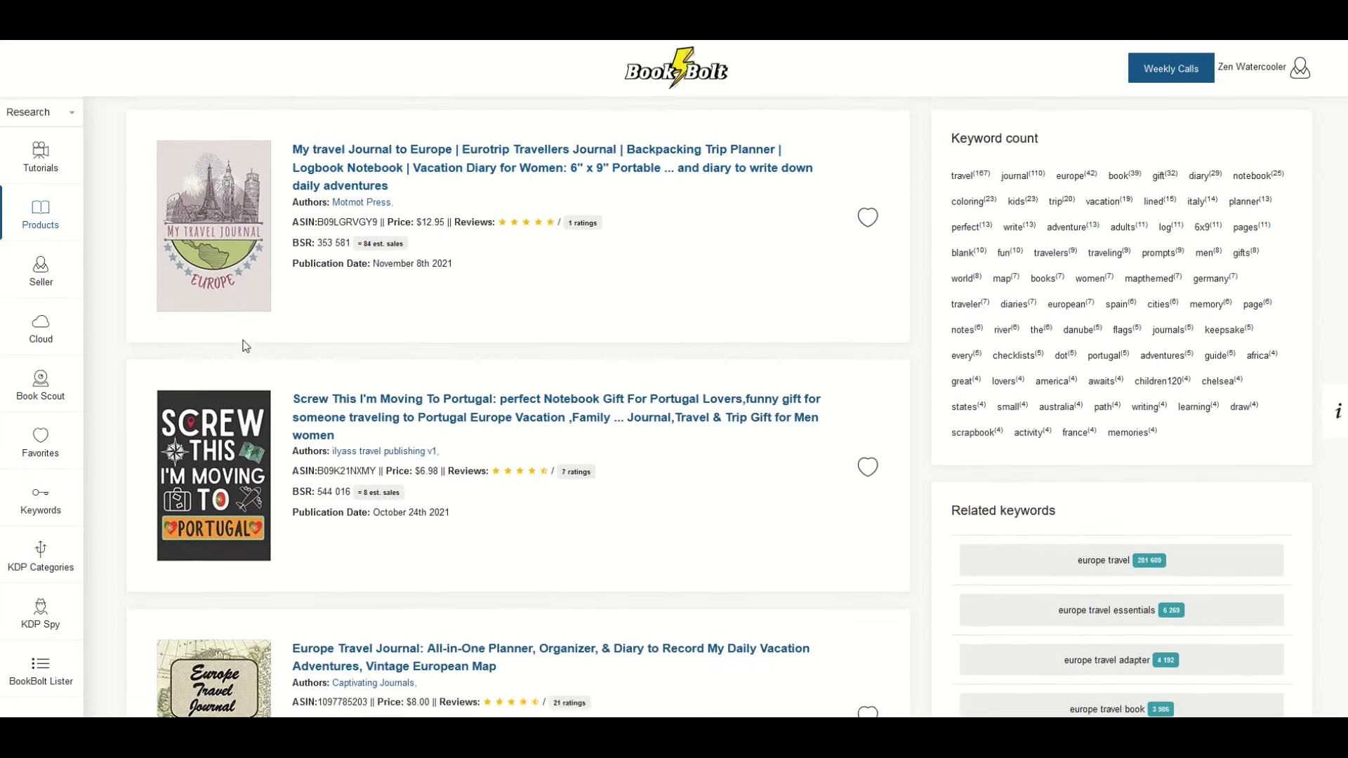
scroll(244, 347, "down", 4)
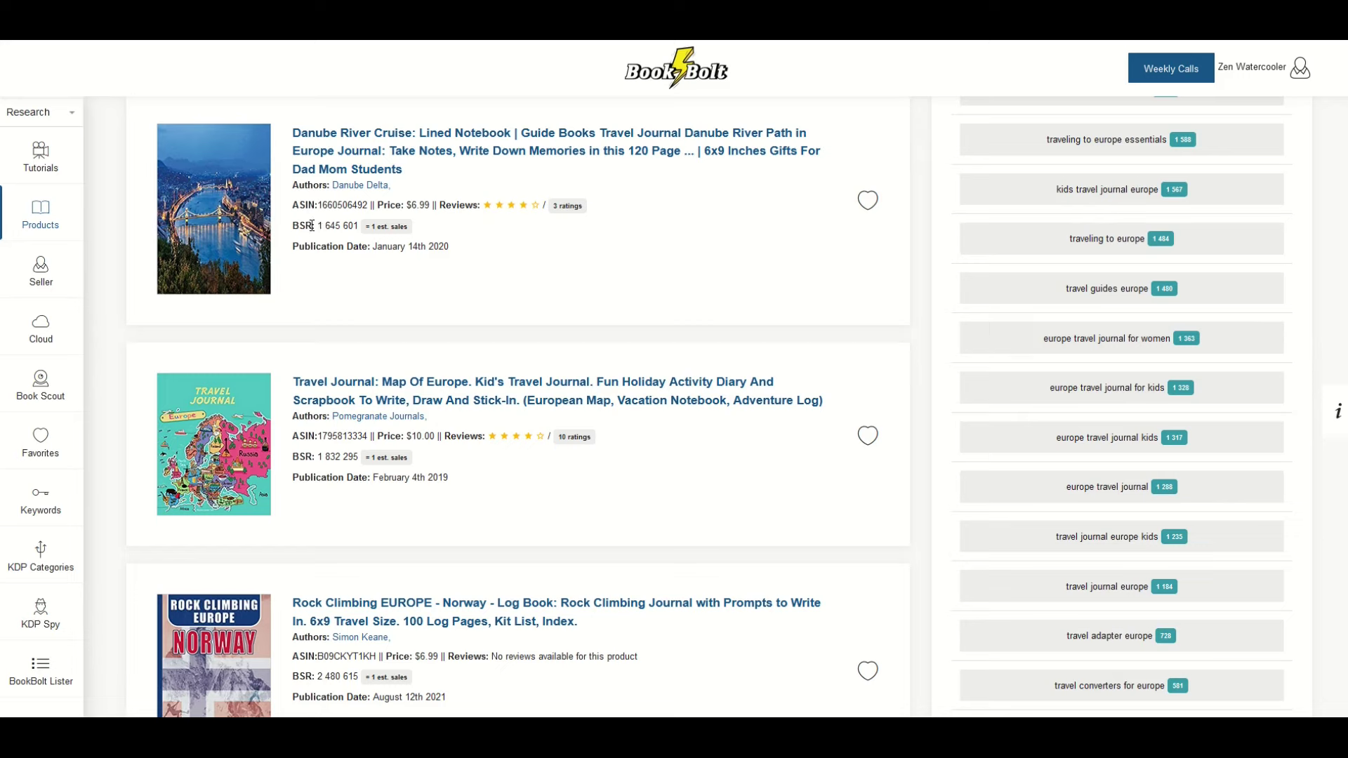
left_click_drag(293, 229, 349, 228)
scroll(382, 472, "down", 2)
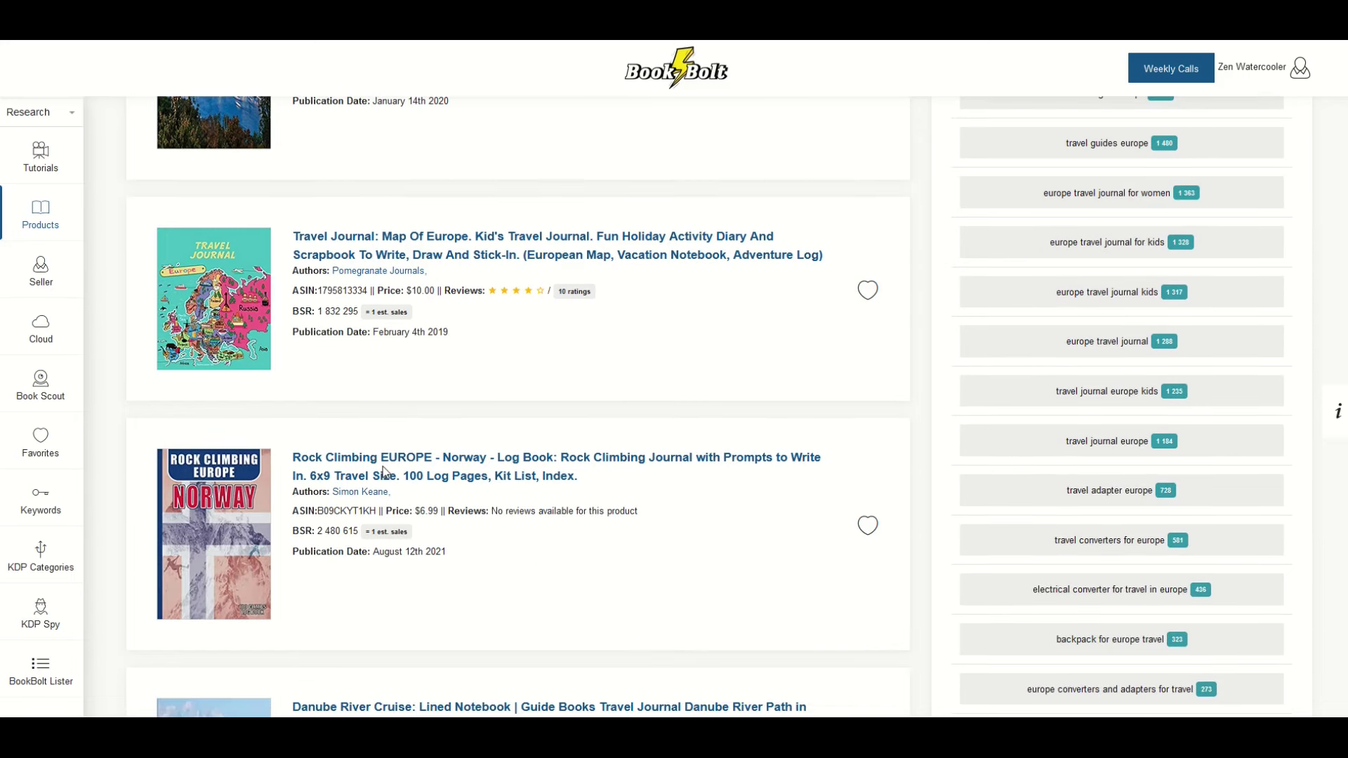
scroll(1116, 387, "up", 6)
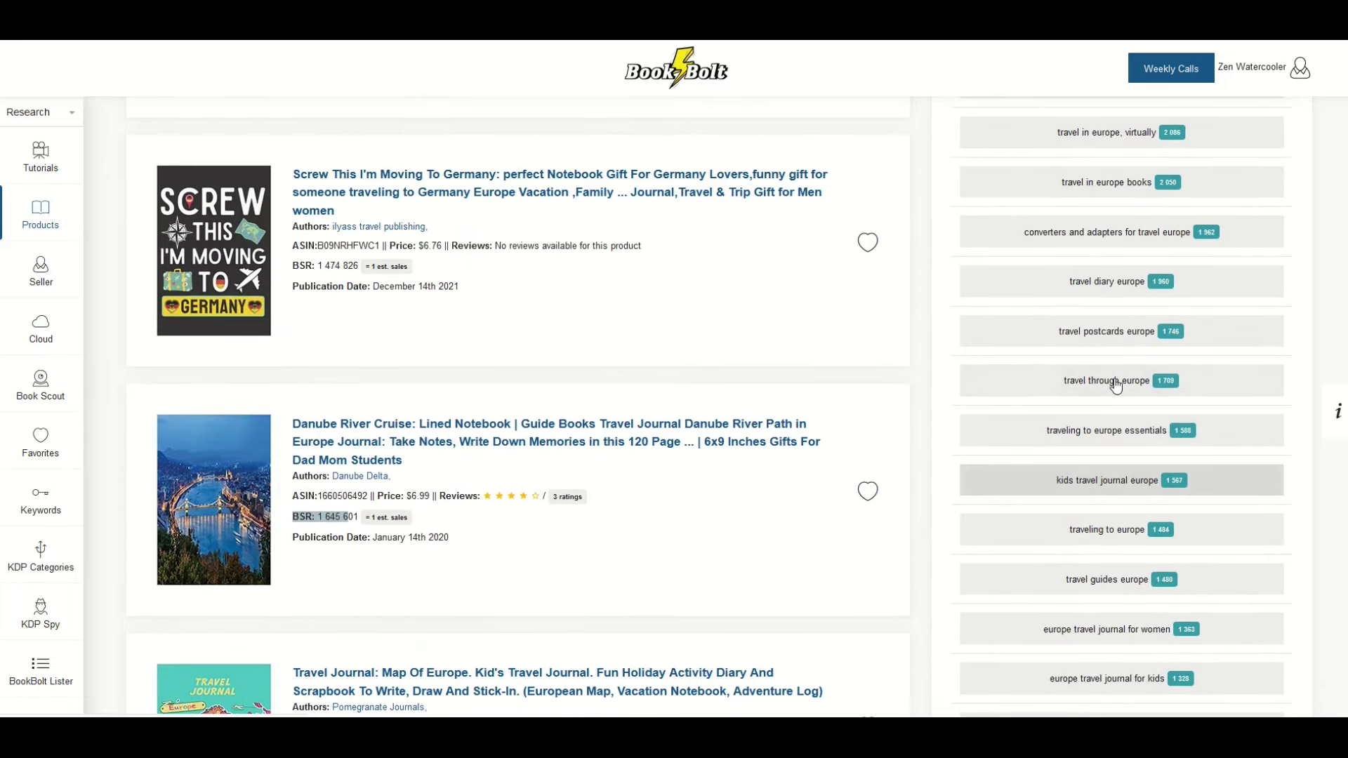
scroll(1116, 387, "up", 10)
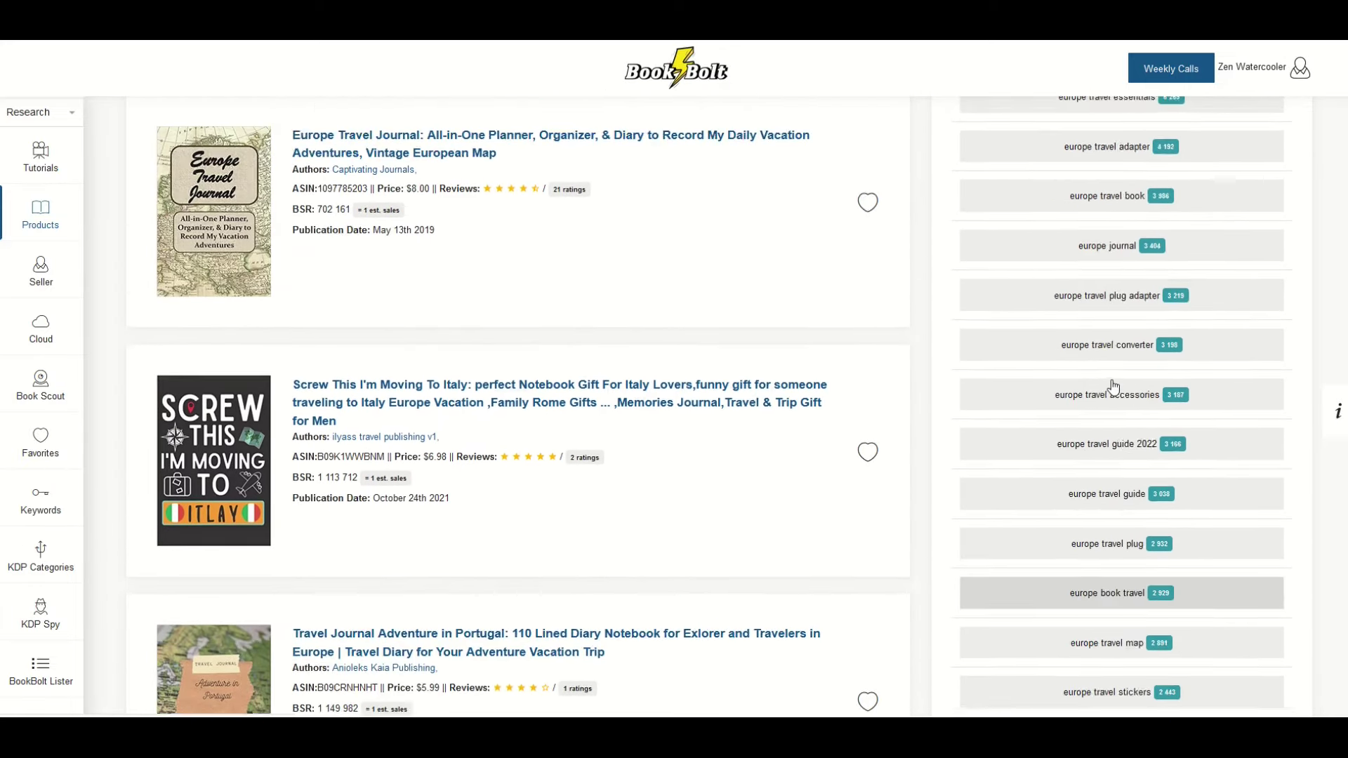
scroll(1115, 386, "up", 10)
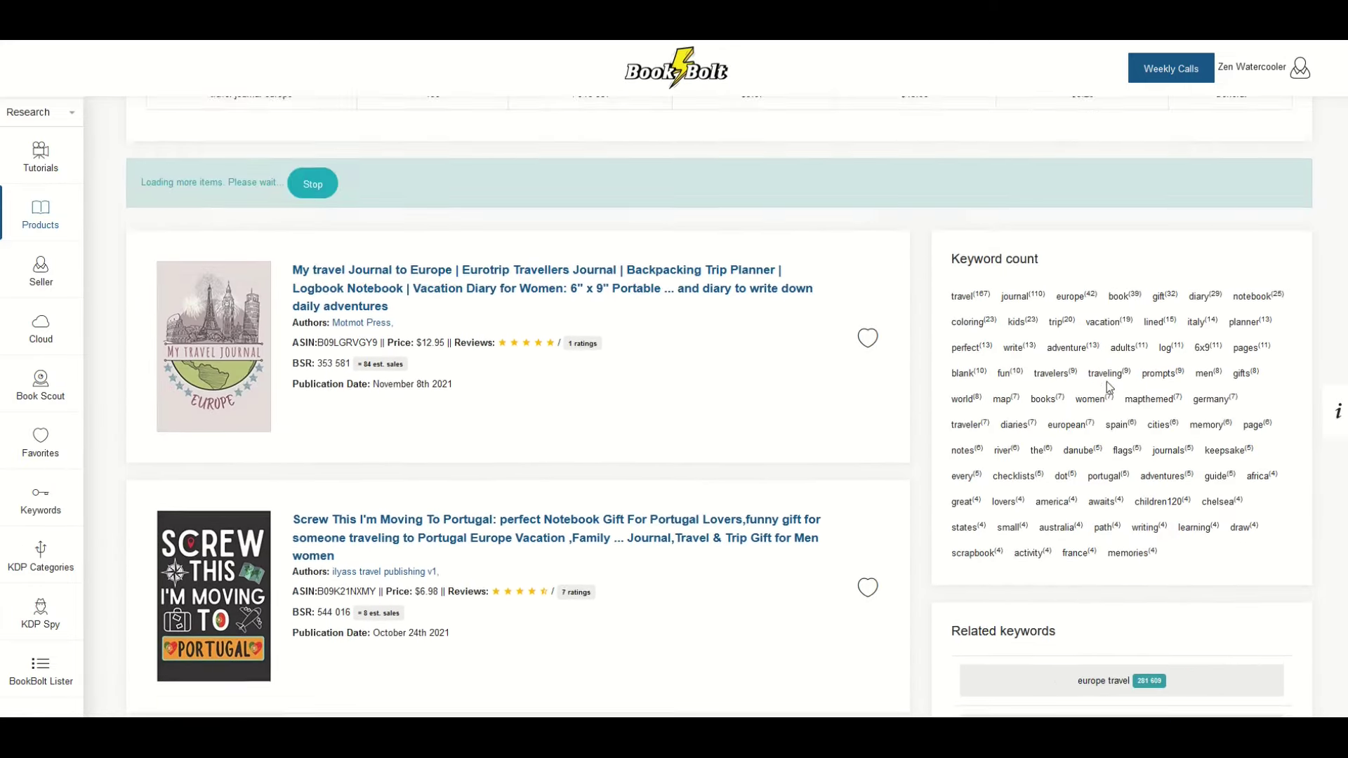
scroll(1109, 387, "up", 3)
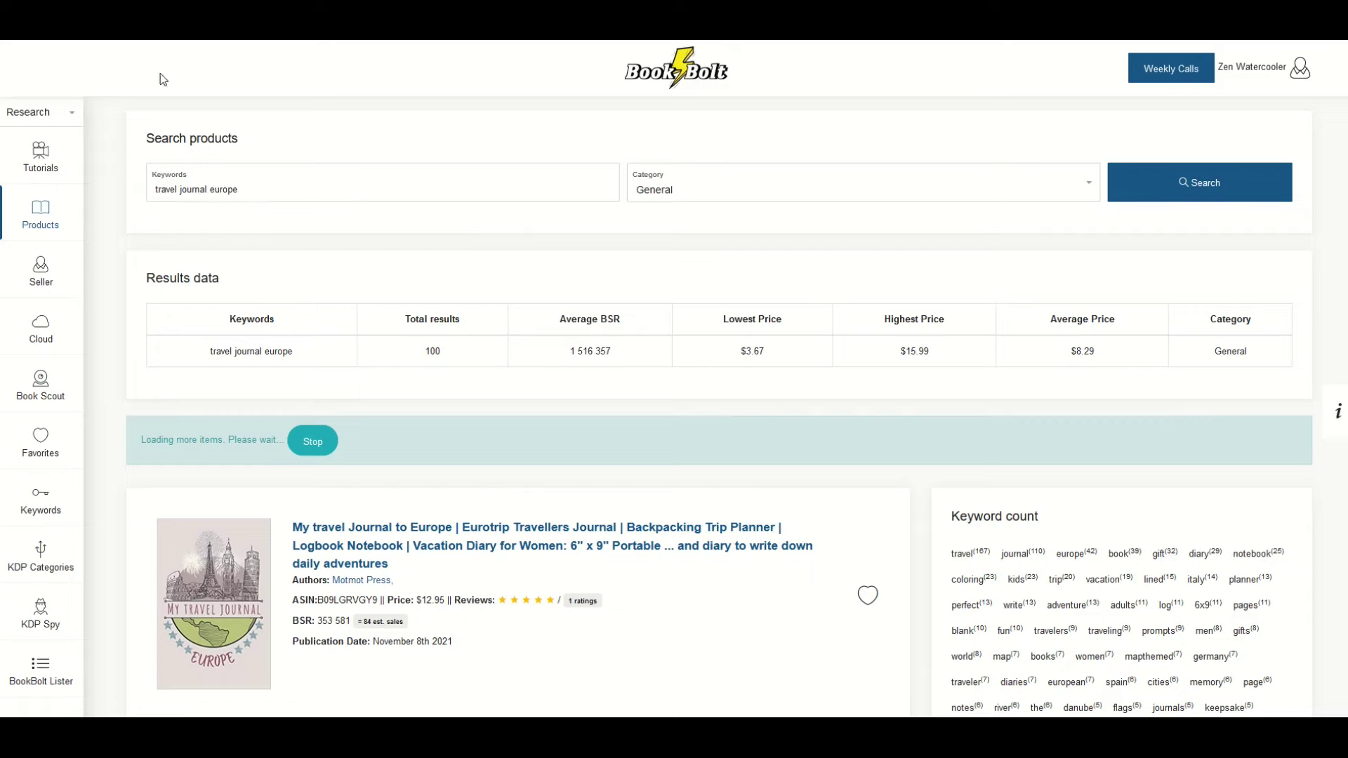
Switch the sidebar from Research to Create and start a new BookBolt Studio project
left_click(29, 114)
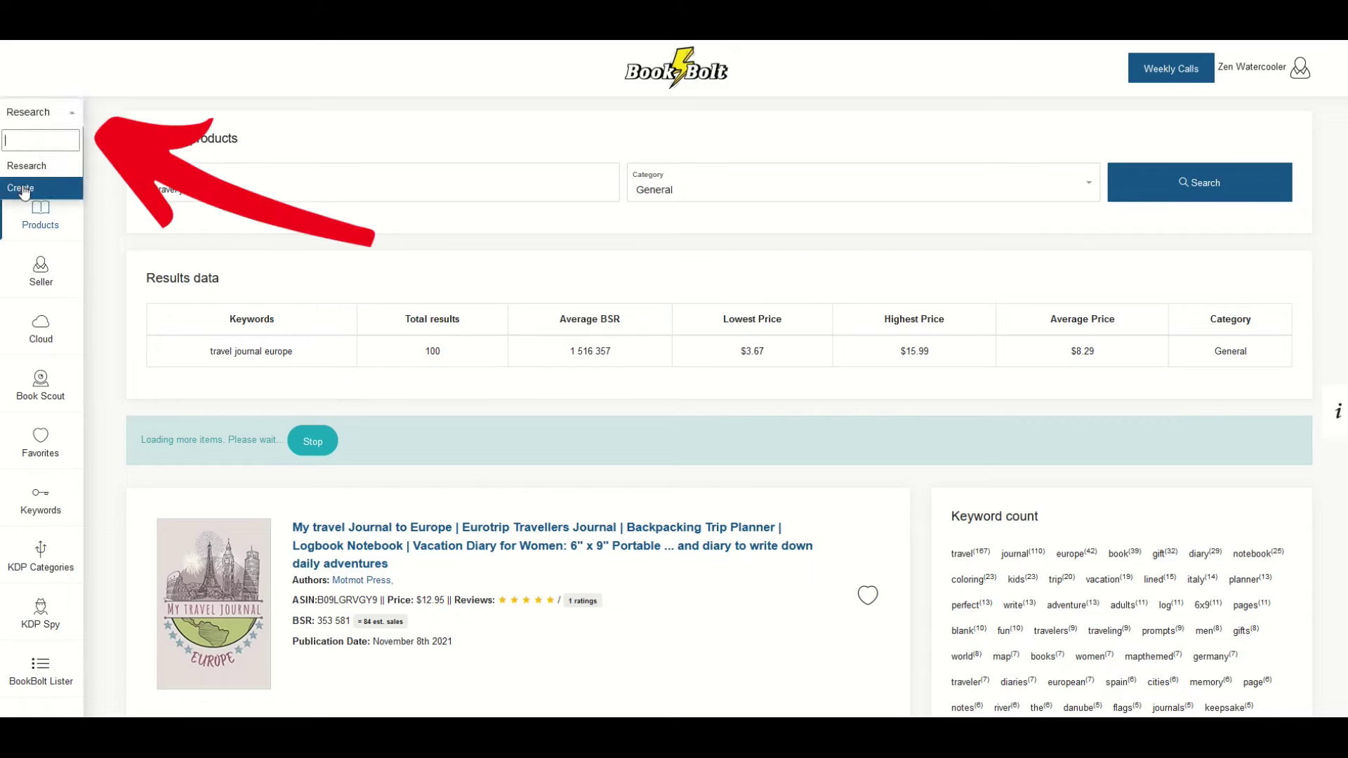
left_click(22, 188)
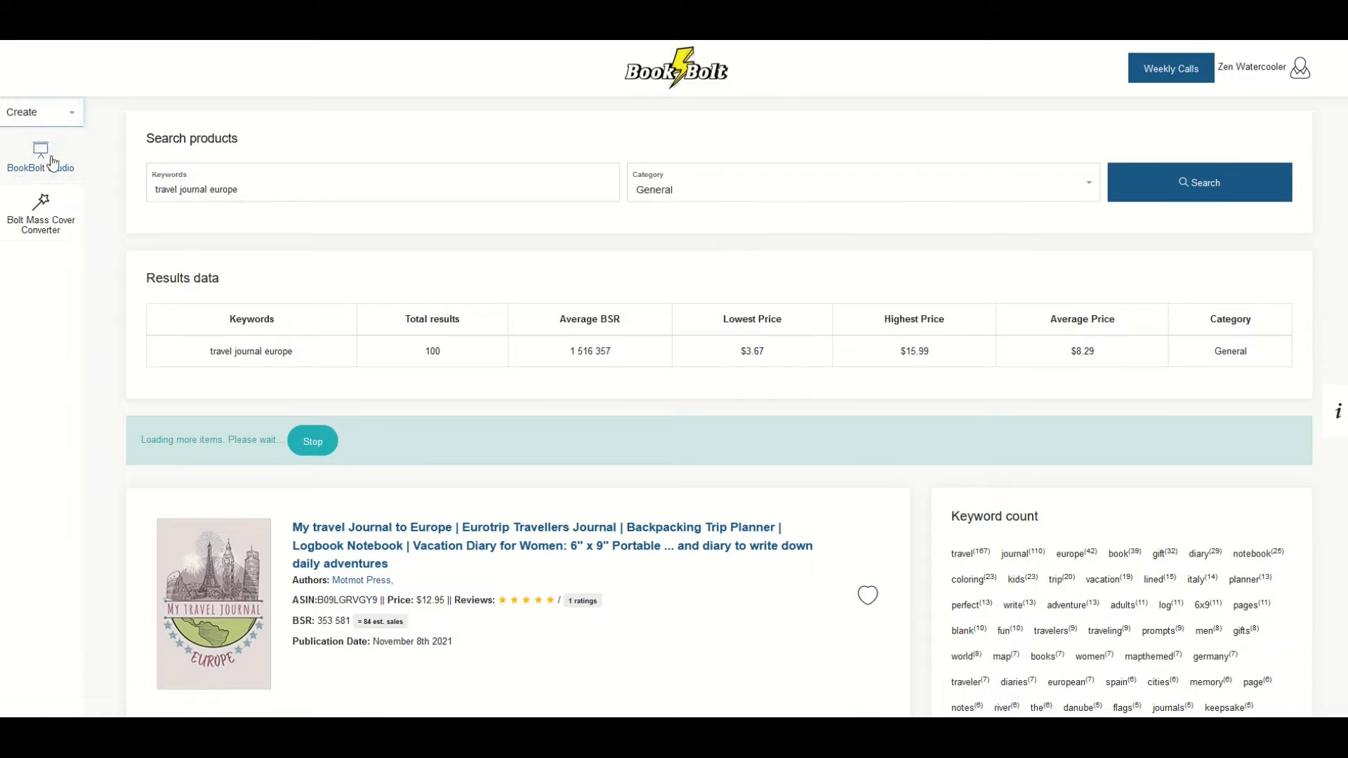
left_click(42, 172)
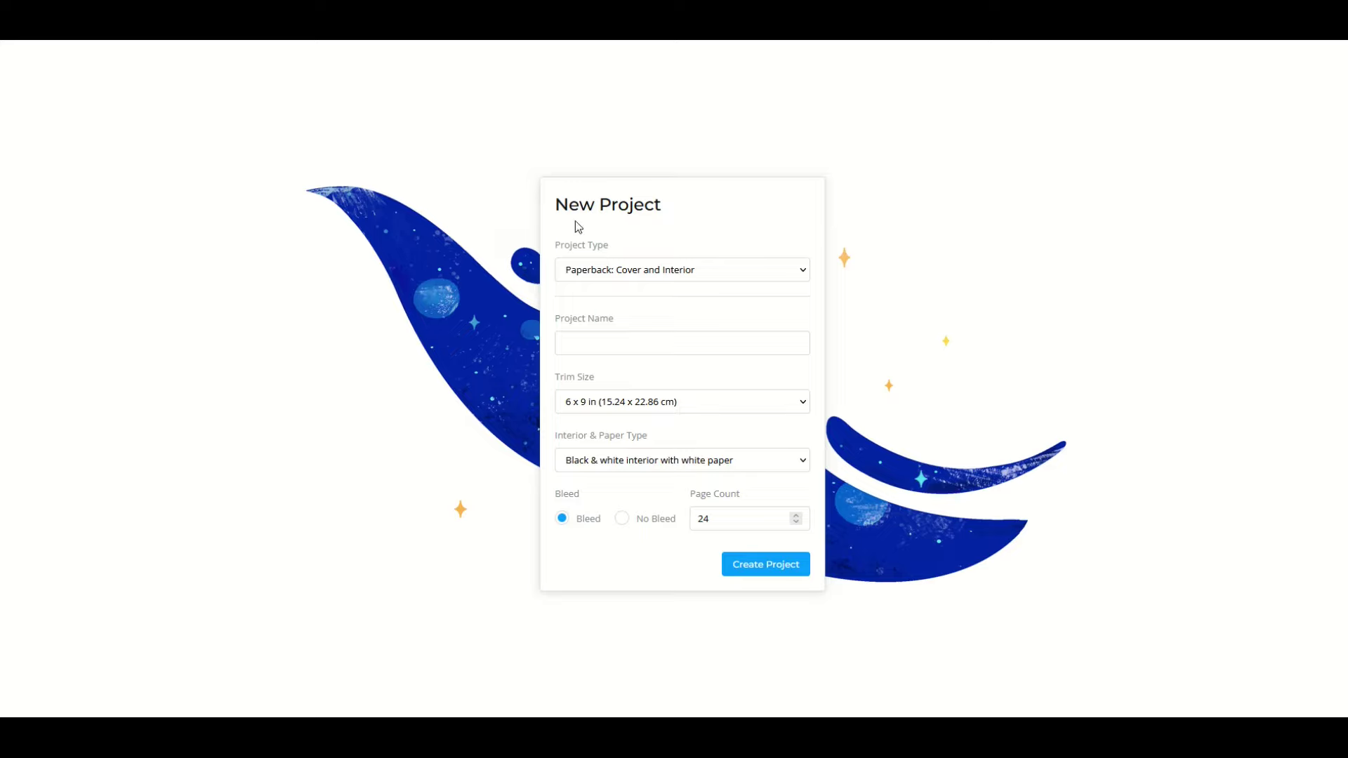
Keep the Paperback: Cover and Interior type and name the project 'Travel Journal Europe'
left_click(598, 270)
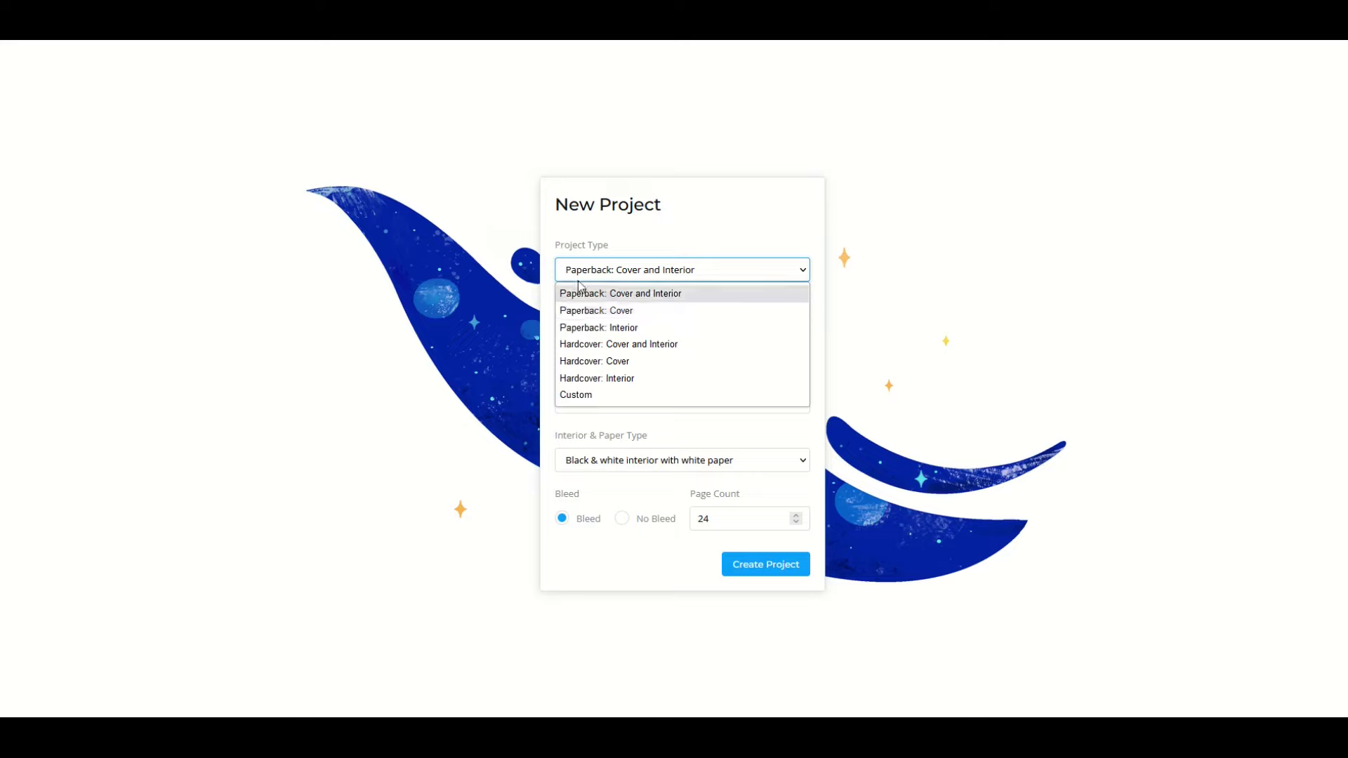
left_click(617, 294)
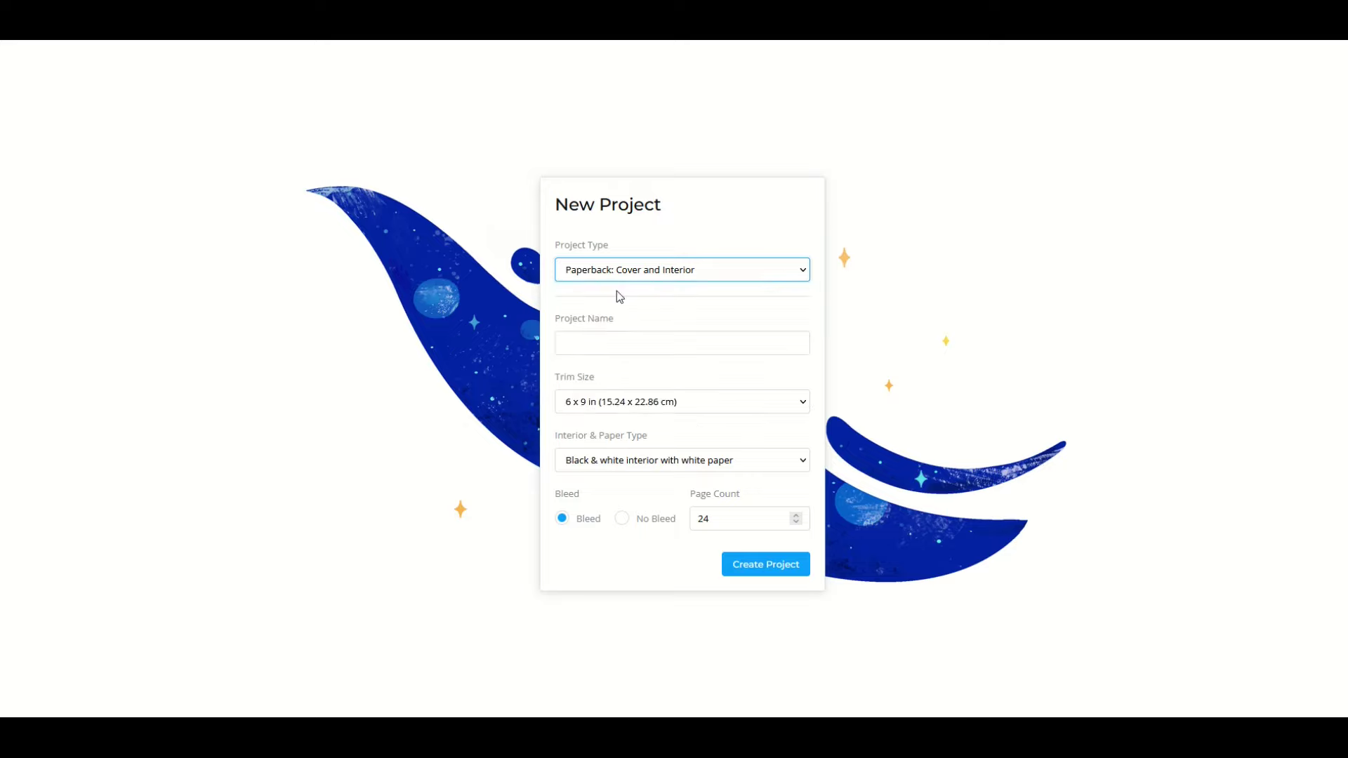
left_click(601, 334)
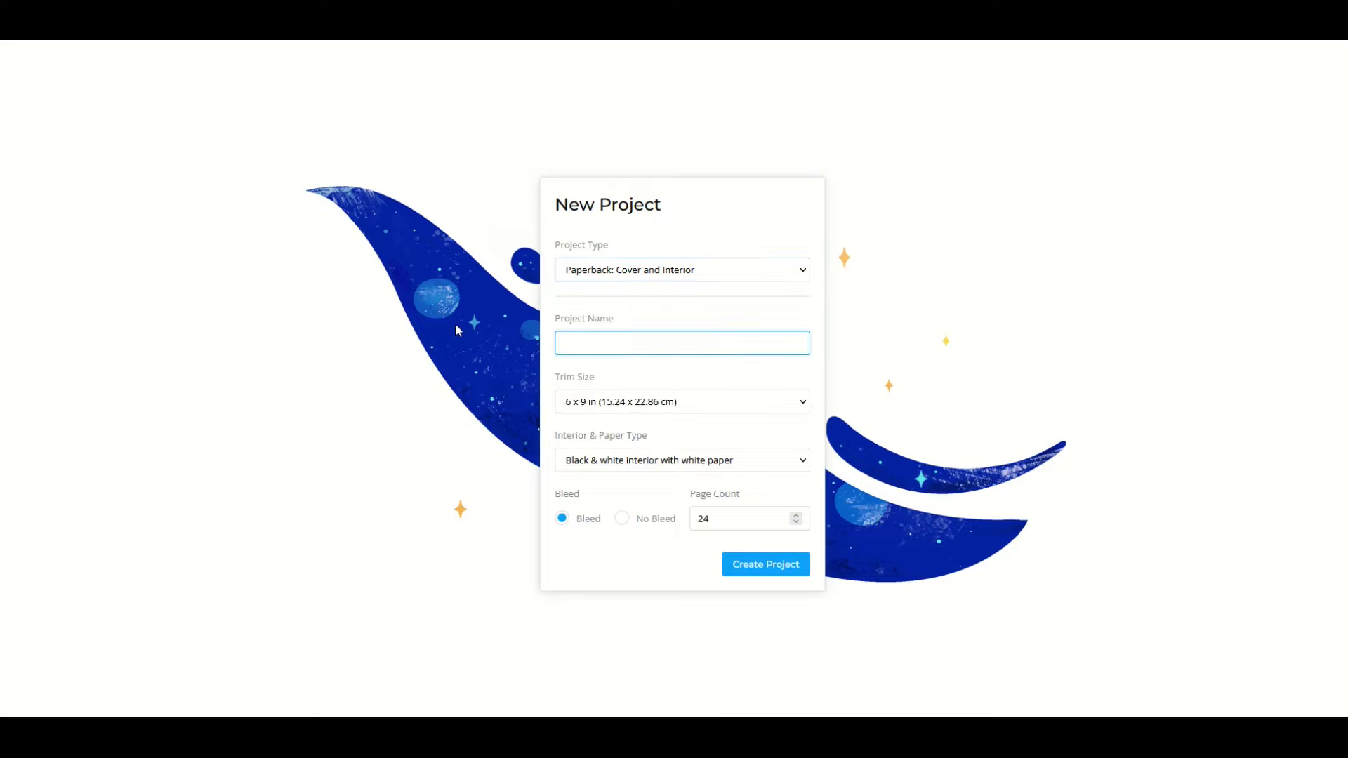
type("Travel Journal Europe")
Keep 6 x 9 in trim and black & white white paper, set 120 pages, and create it
left_click(569, 406)
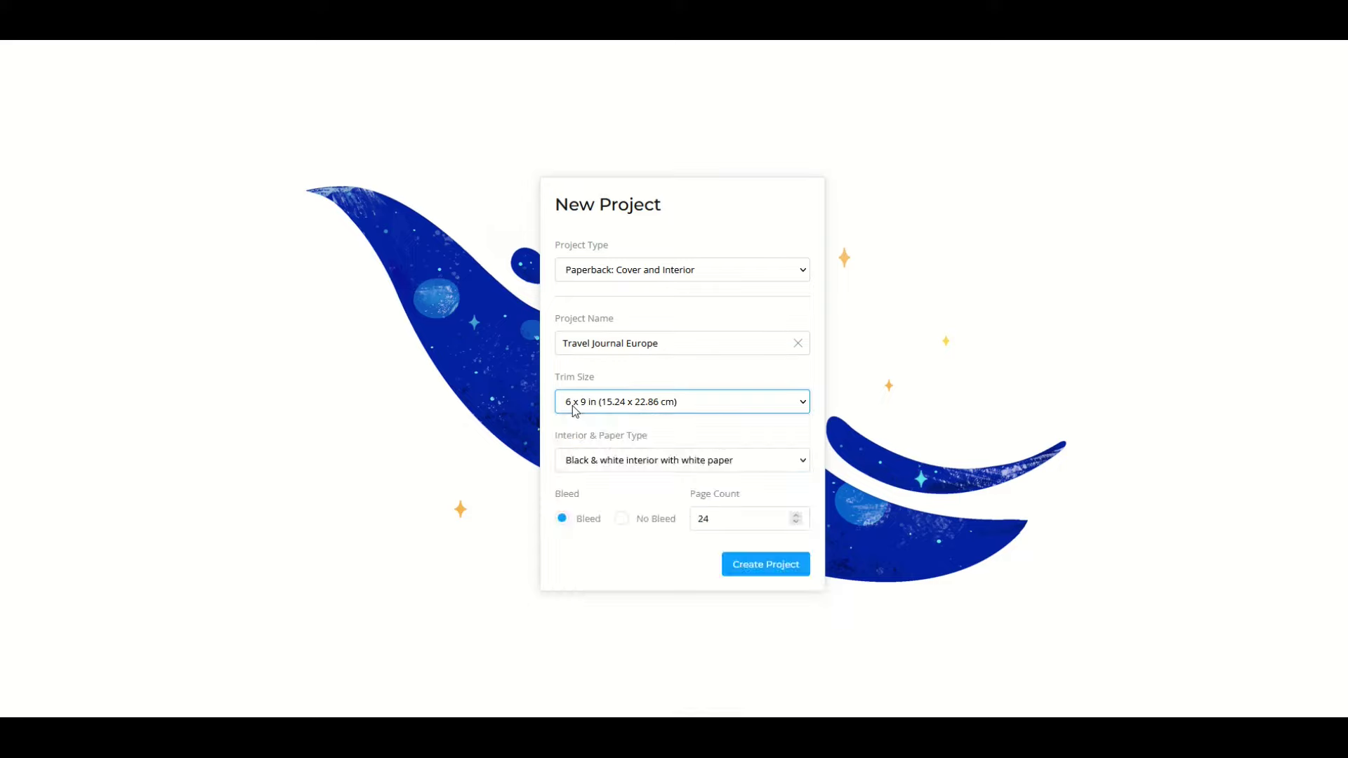
left_click(577, 493)
left_click(580, 467)
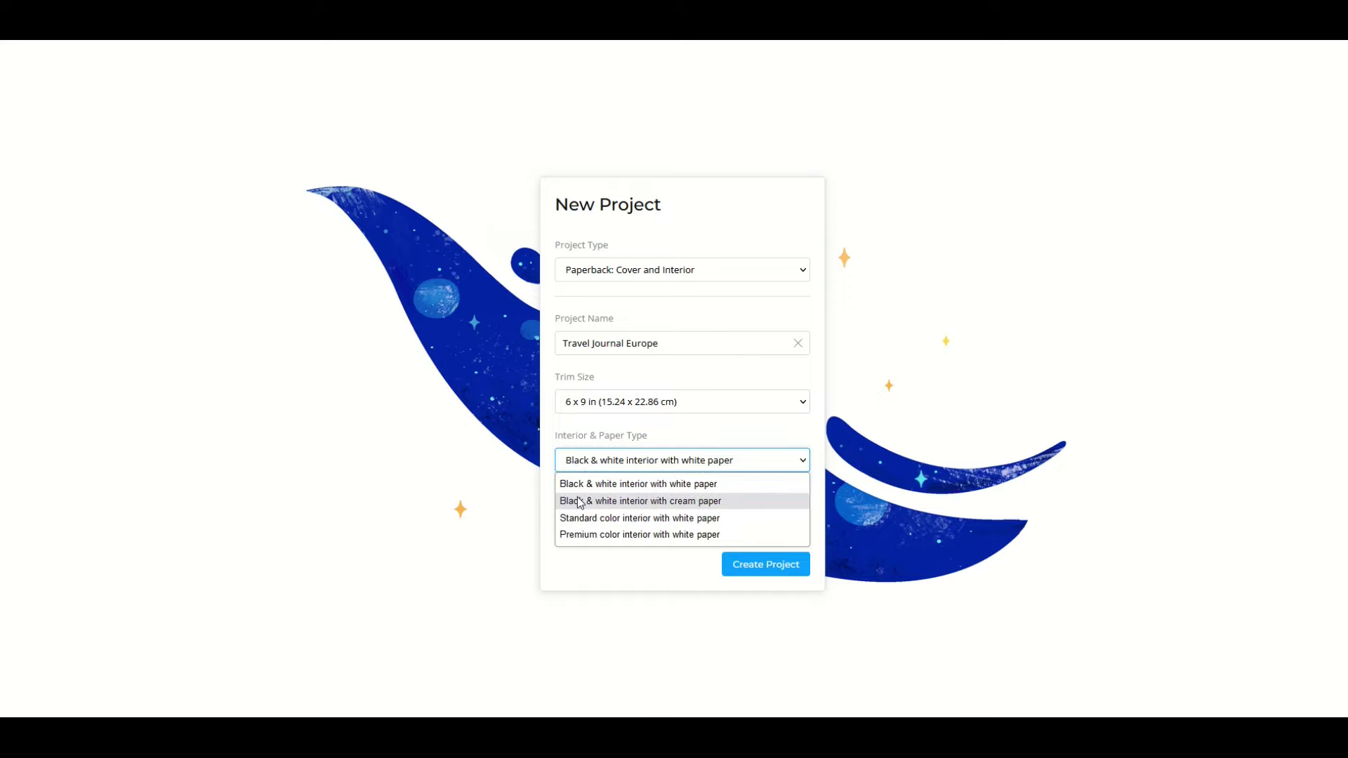
left_click(588, 488)
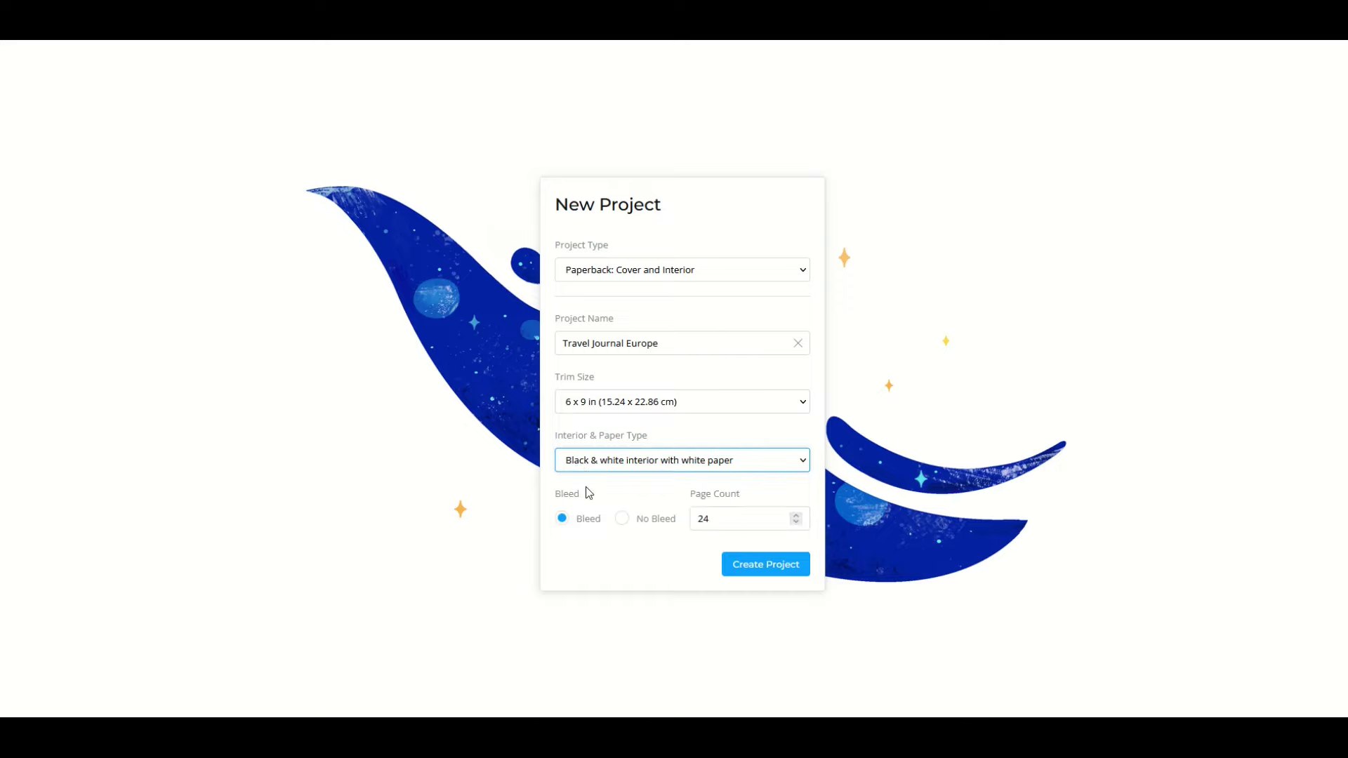
left_click(796, 516)
left_click_drag(797, 516, 796, 517)
left_click(758, 566)
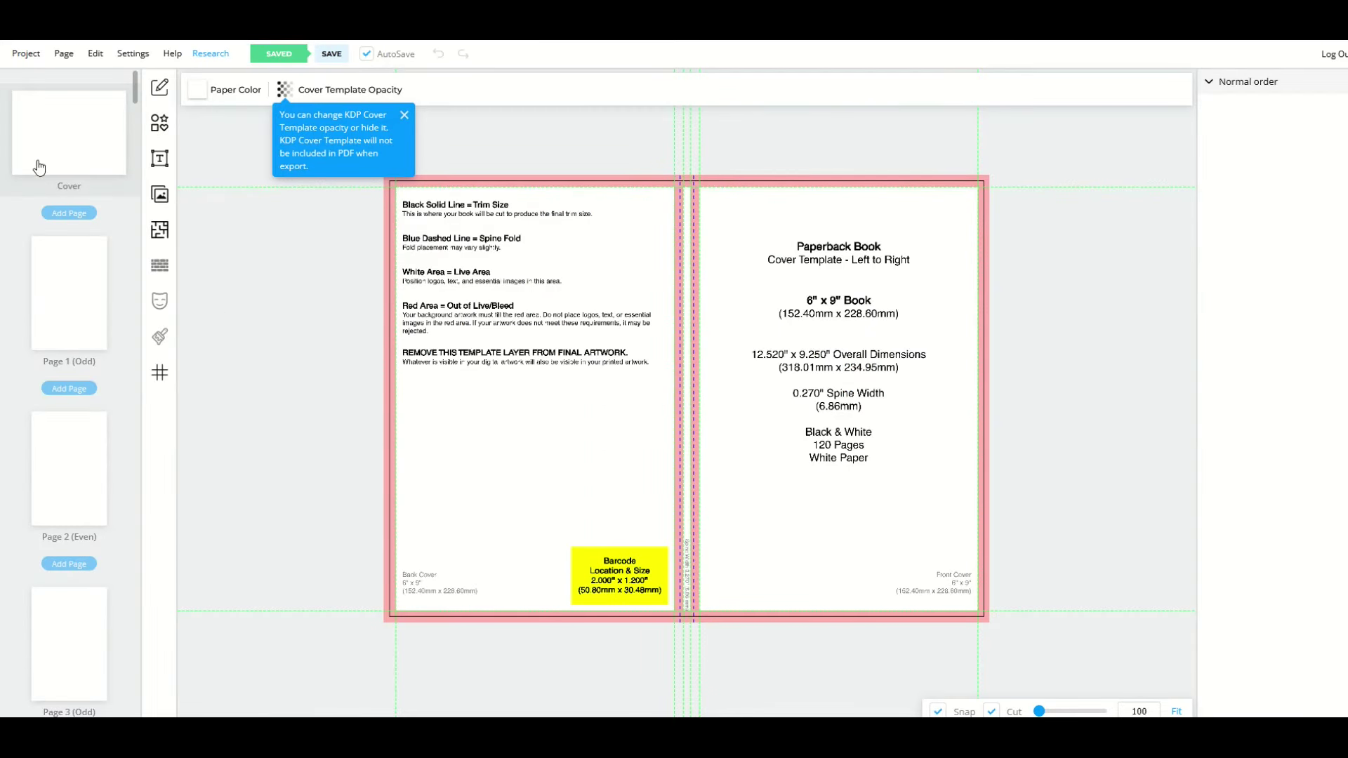
Dismiss the cover tip and view blank interior pages 1, 2 and 3
left_click(404, 115)
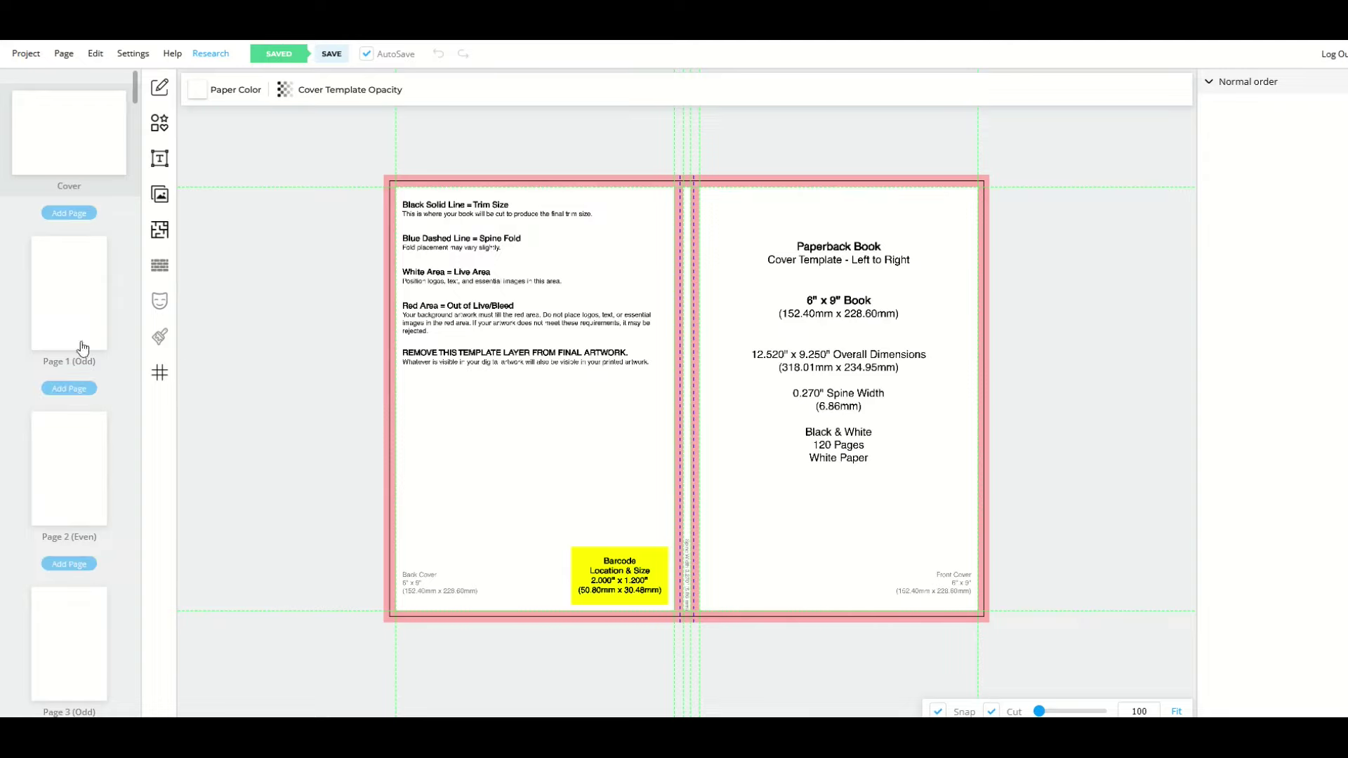
left_click(66, 326)
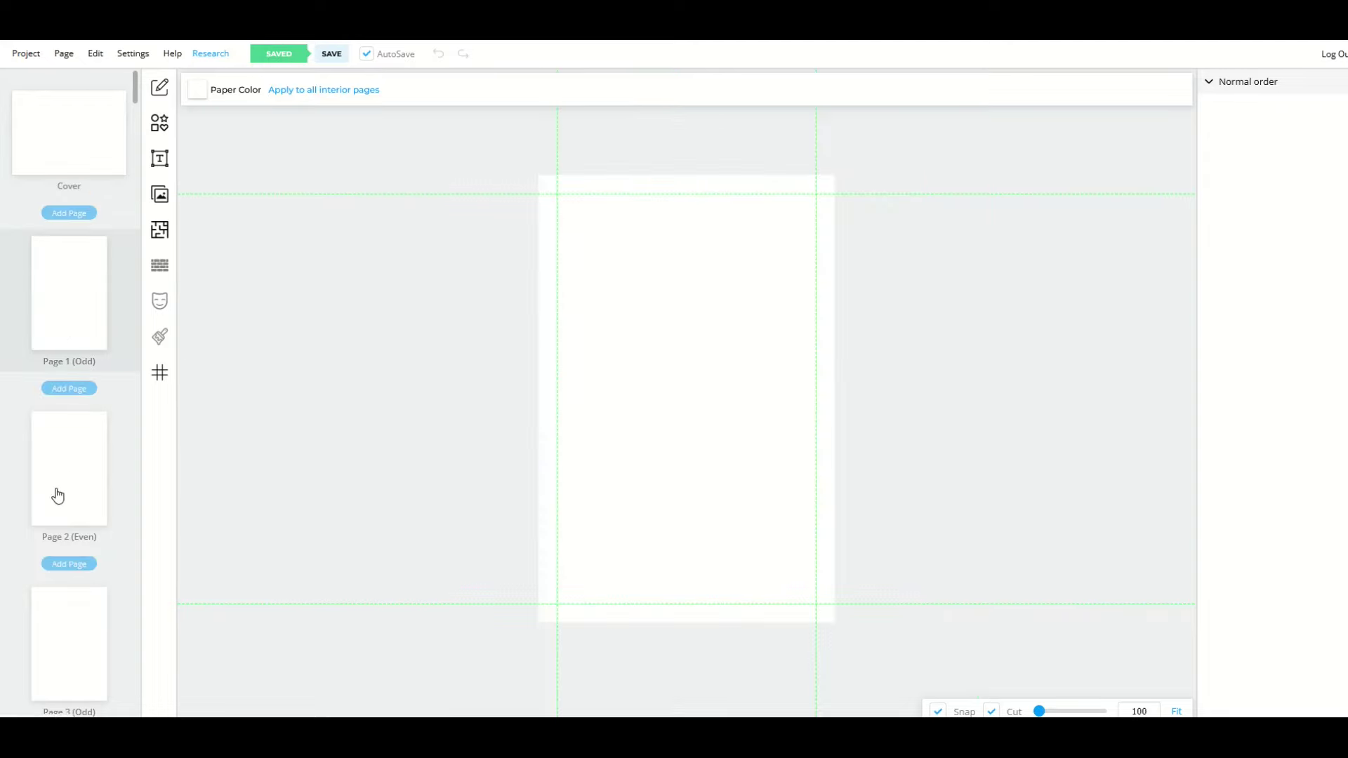
left_click(56, 490)
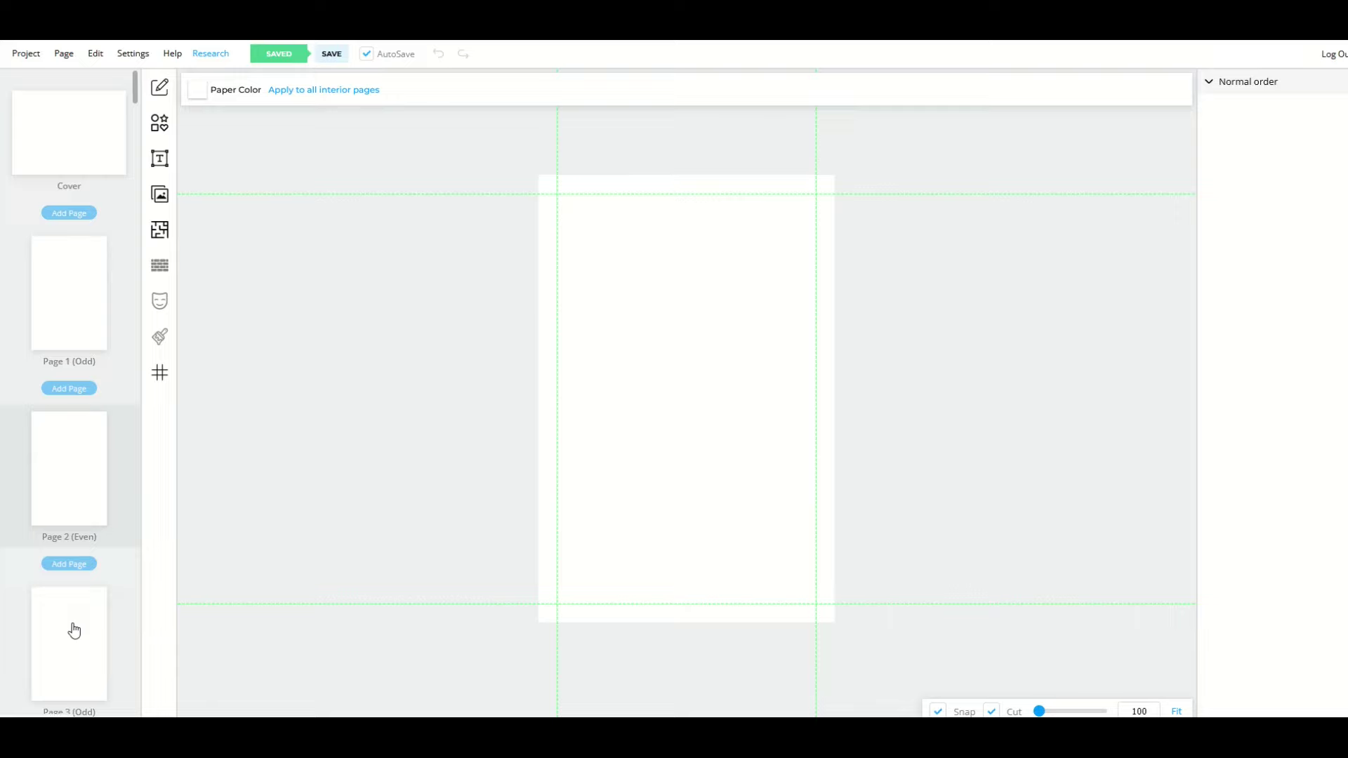
left_click(74, 631)
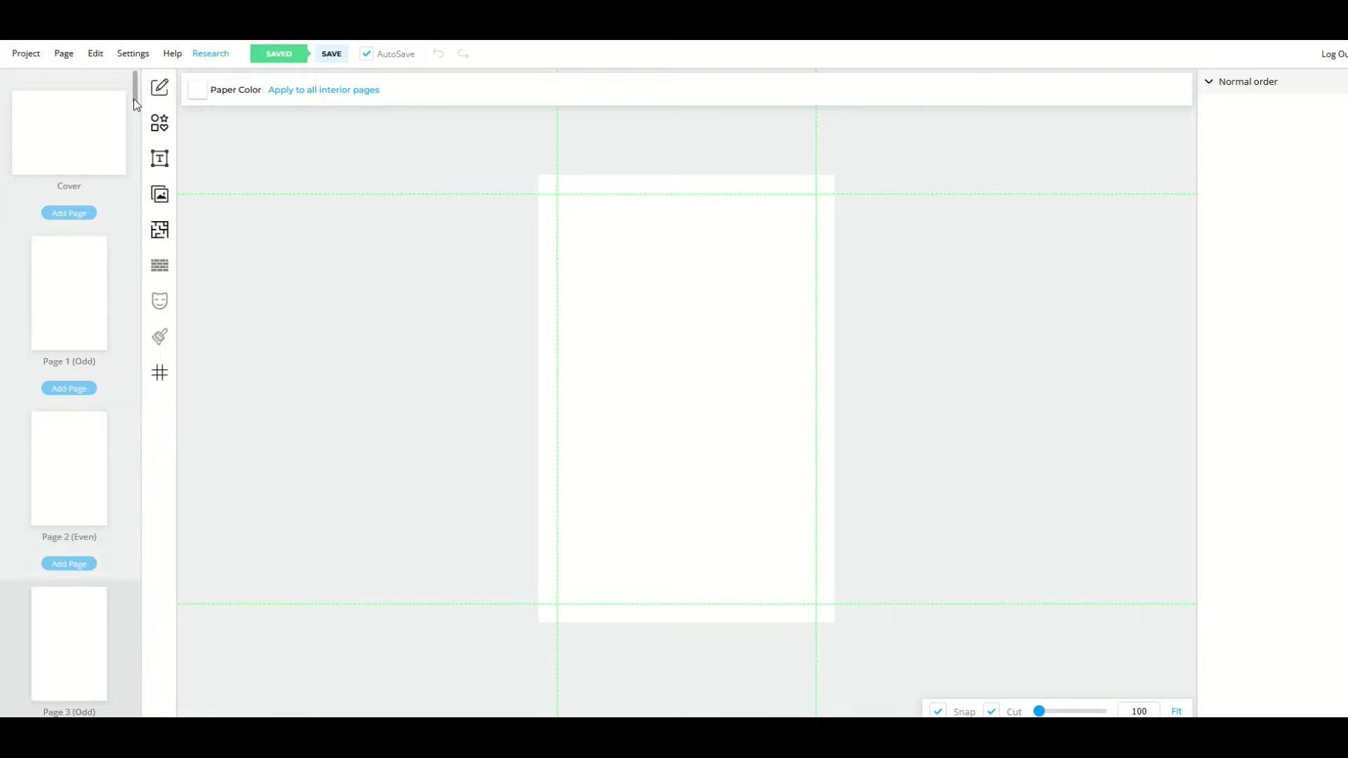
mouse_move(133, 100)
left_mouse_down()
mouse_move(163, 313)
mouse_move(150, 709)
mouse_move(137, 676)
mouse_move(133, 105)
mouse_move(123, 109)
left_mouse_up()
Open the Interior Templates Library and show the three Ruled template variants
left_click(162, 235)
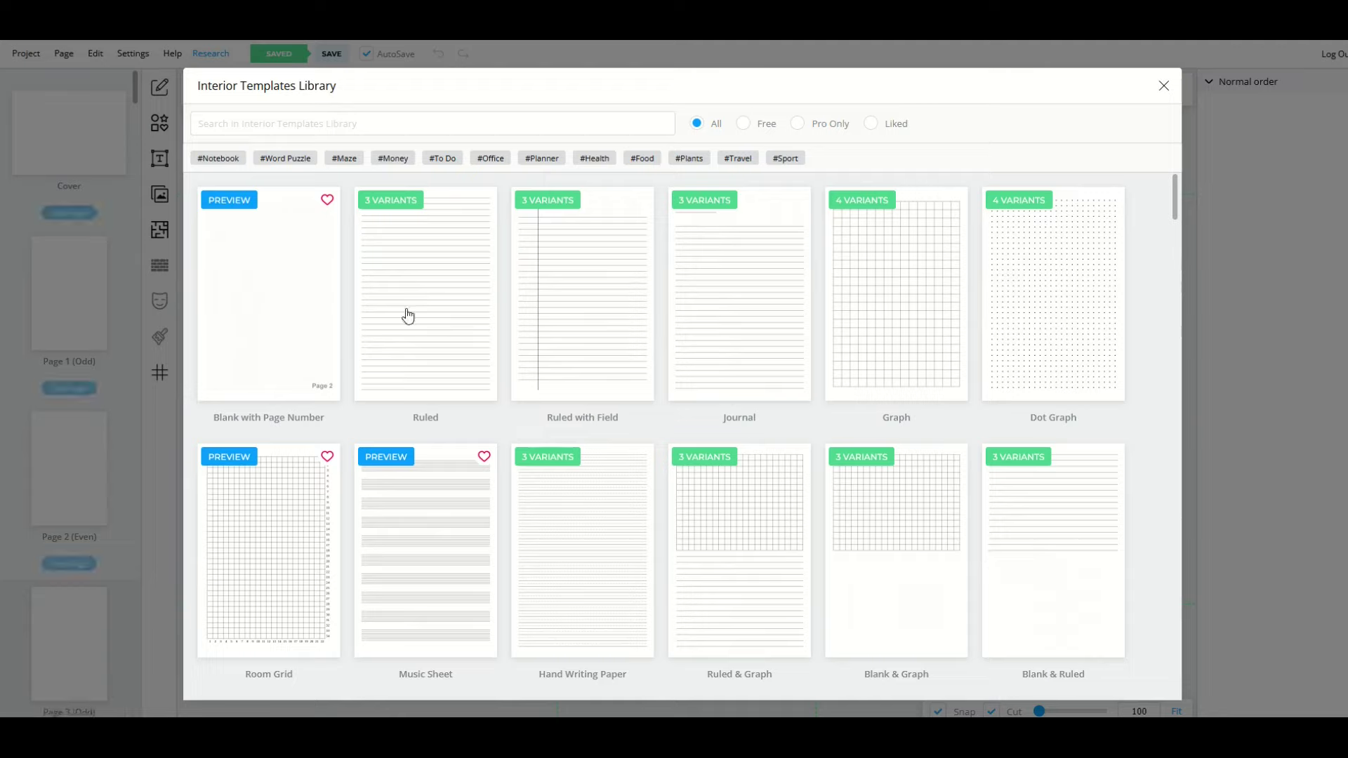
left_click(381, 205)
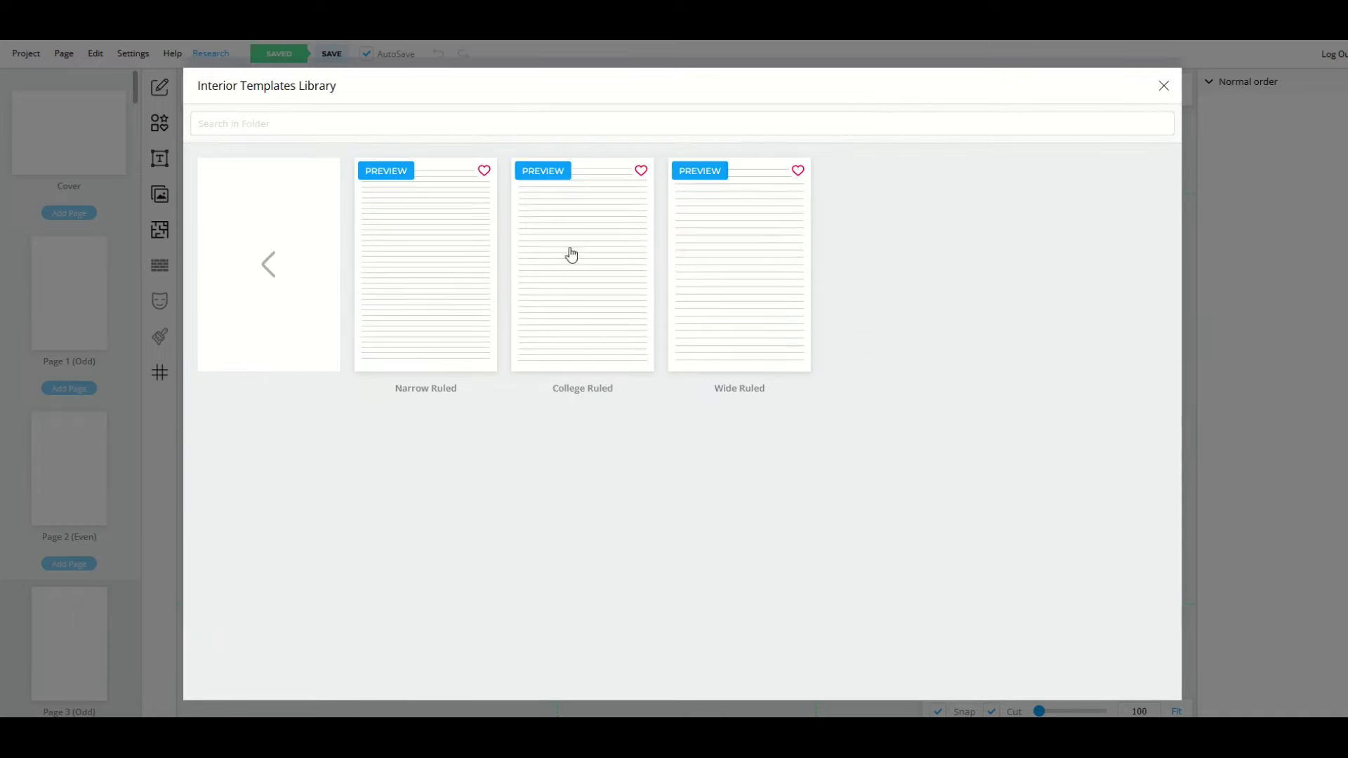
Choose Wide Ruled for all 120 pages except the cover and continue to its line options
left_click(740, 293)
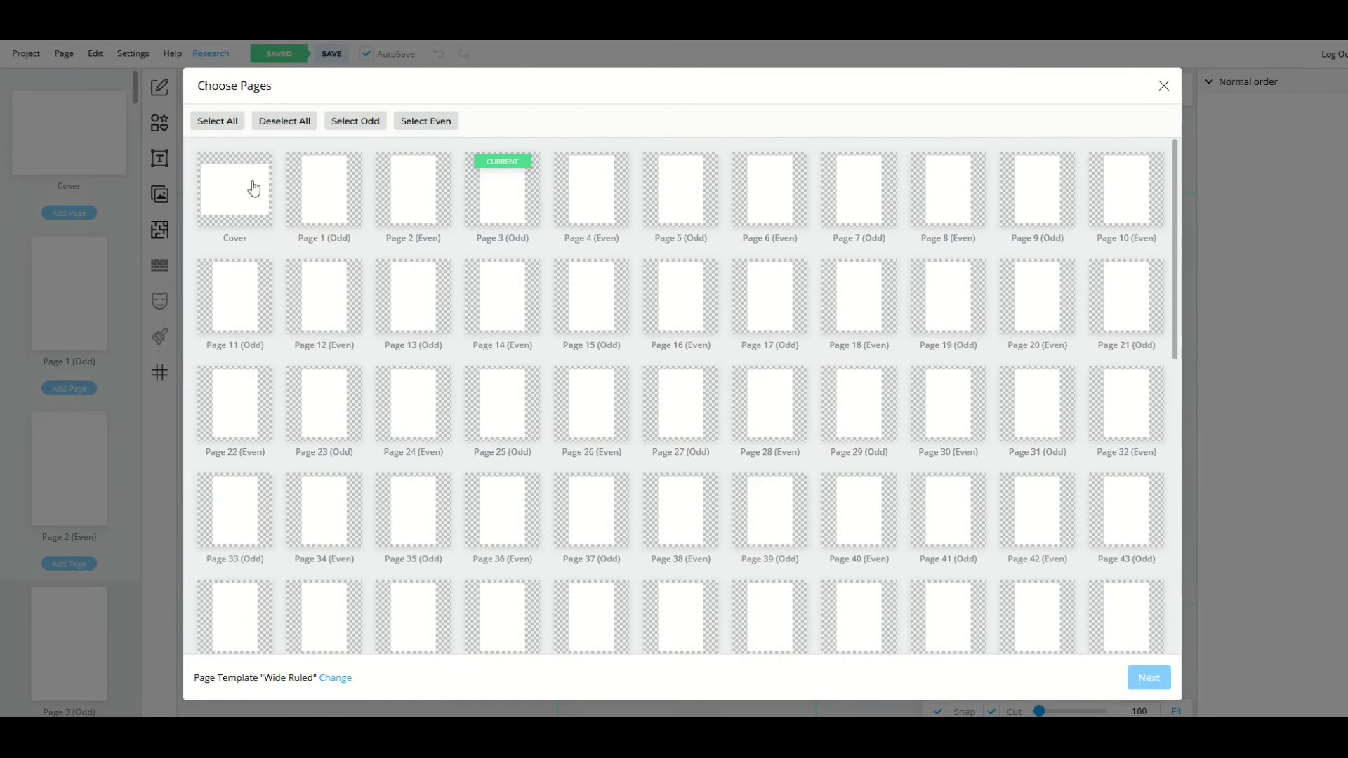
left_click(220, 122)
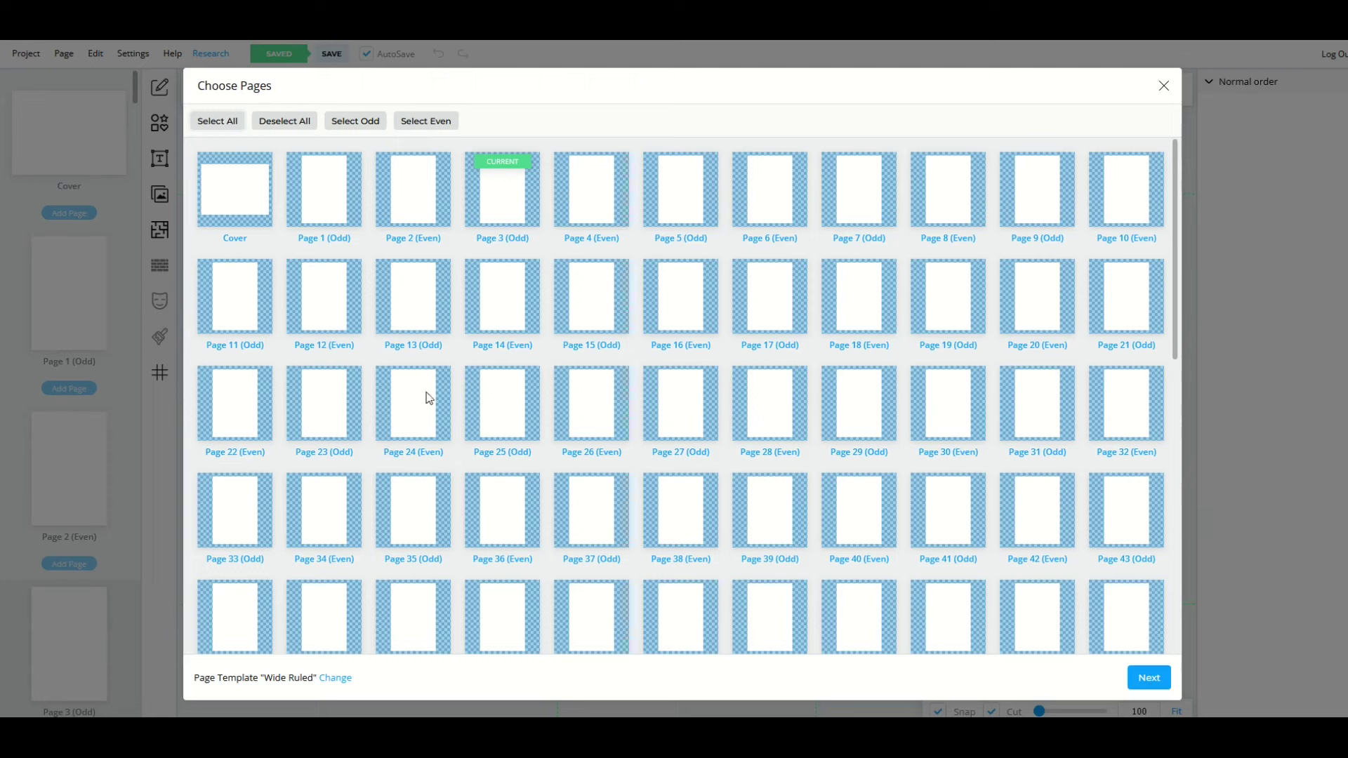
left_click(229, 203)
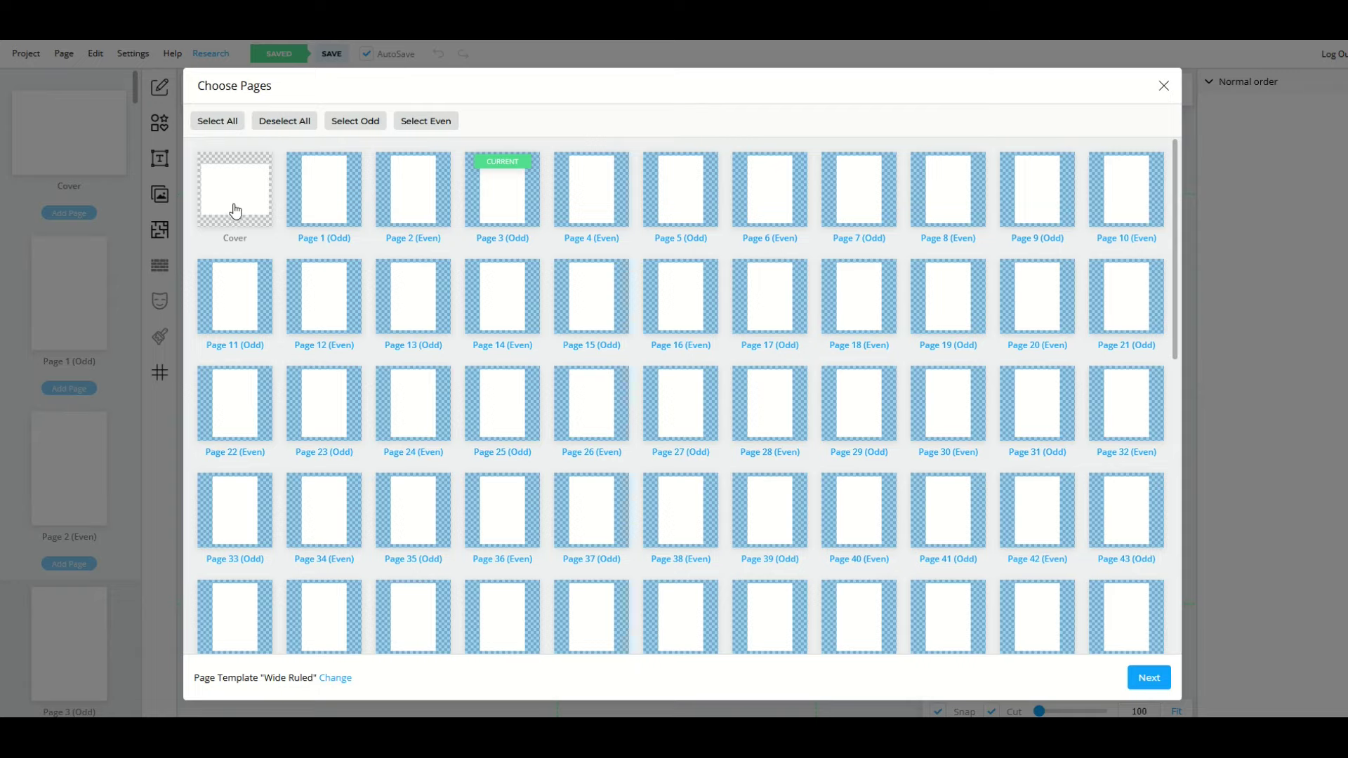
left_click(1149, 678)
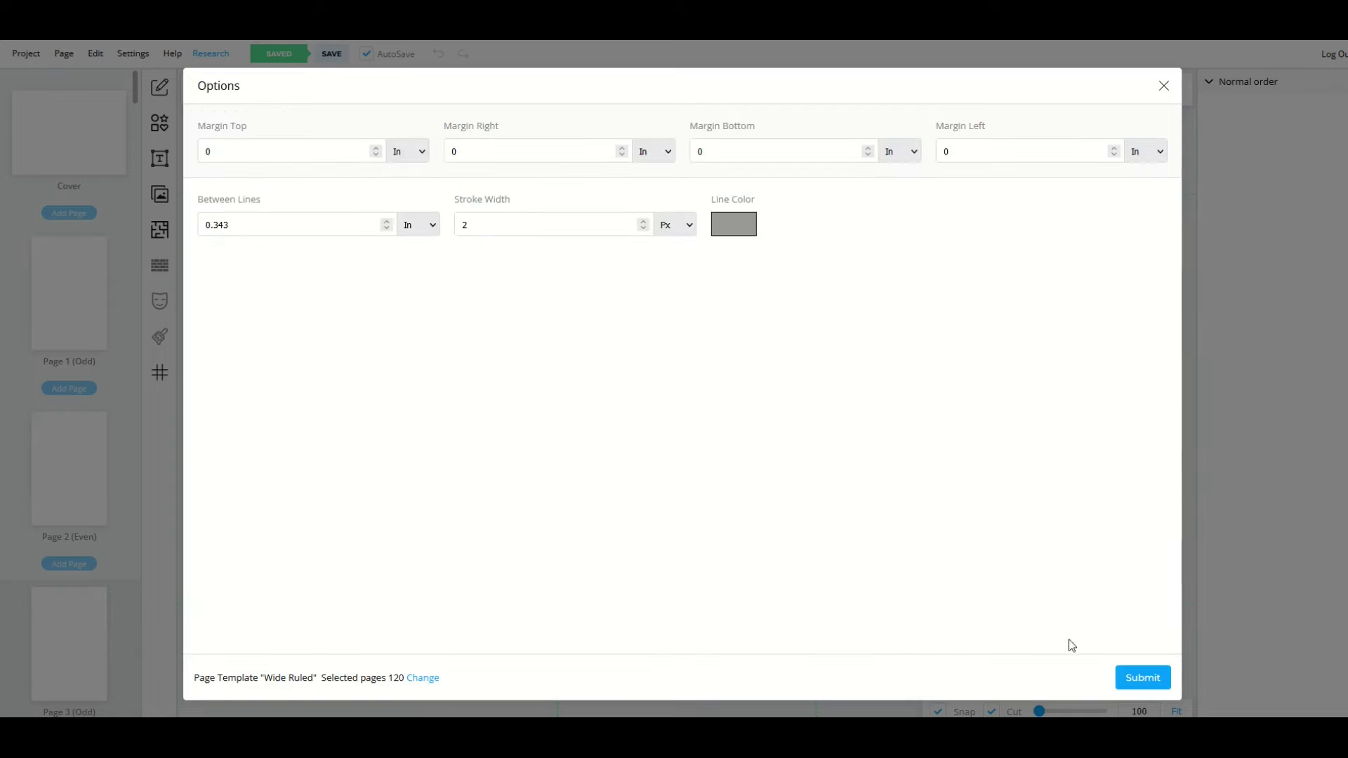
Submit the Wide Ruled options and check the ruling on pages 4, 6 and 102
left_click(1132, 680)
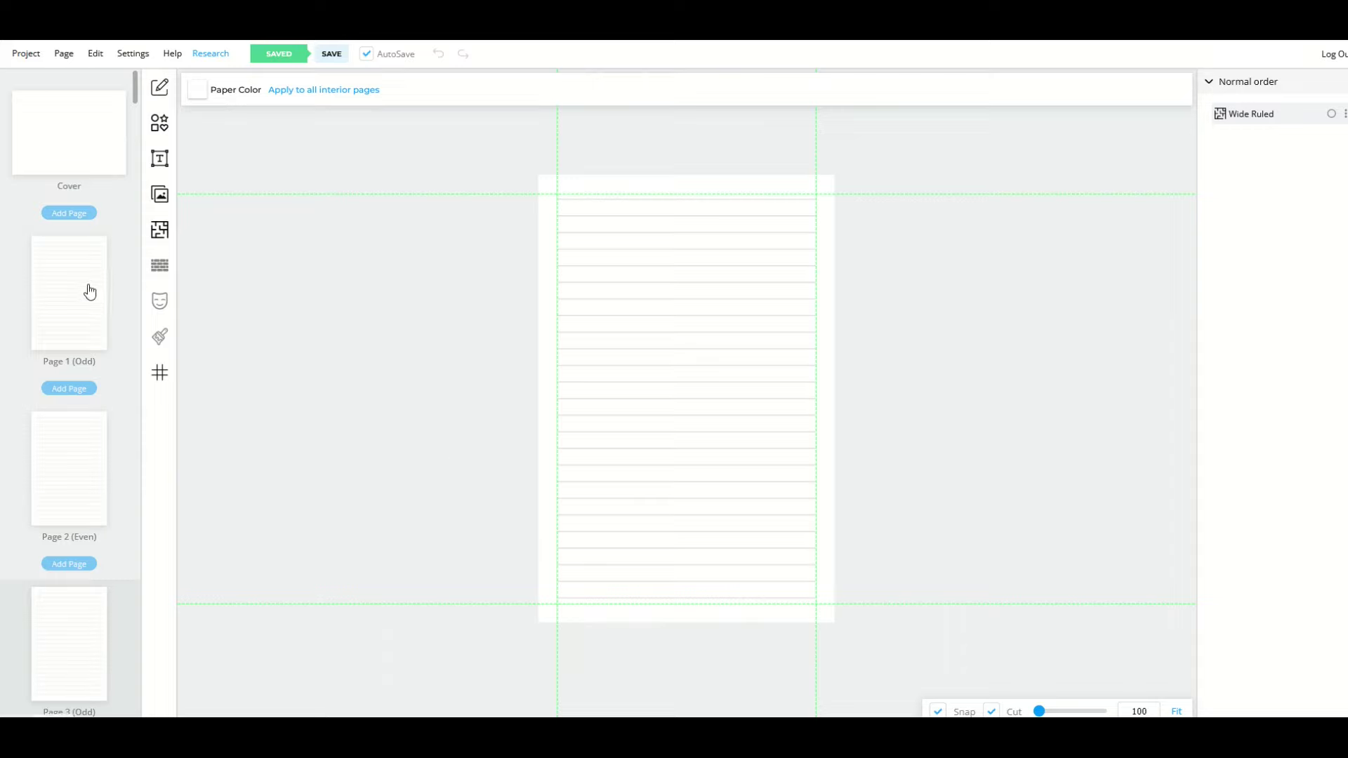
scroll(89, 292, "down", 5)
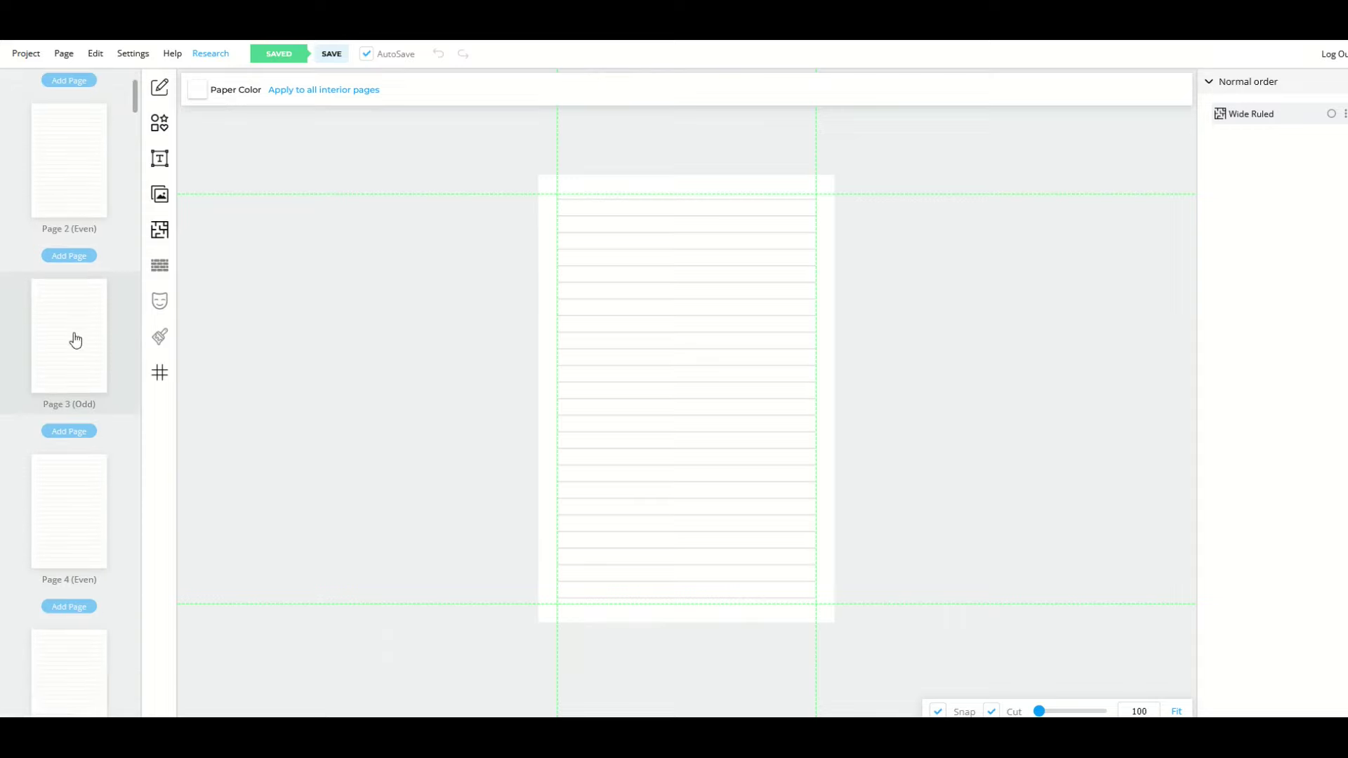
left_click(61, 489)
scroll(60, 486, "down", 7)
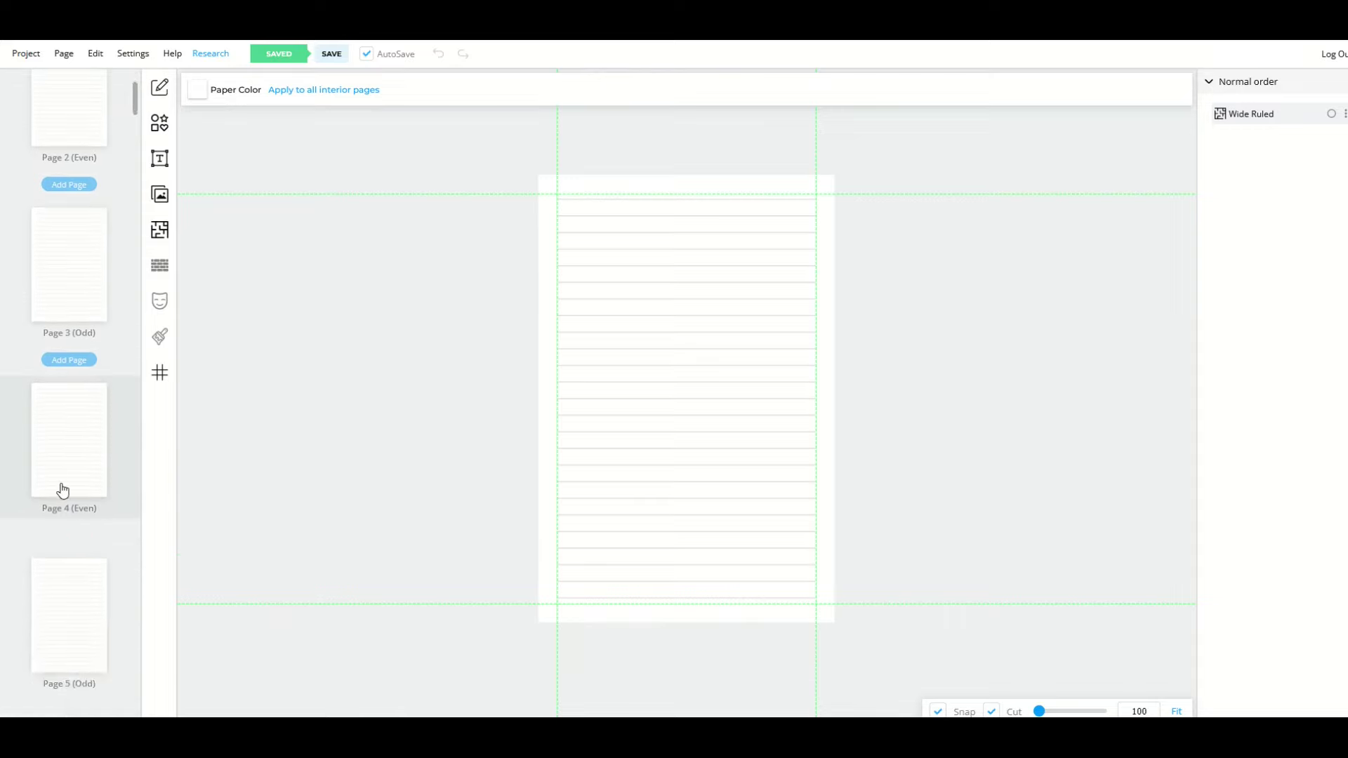
left_click(55, 447)
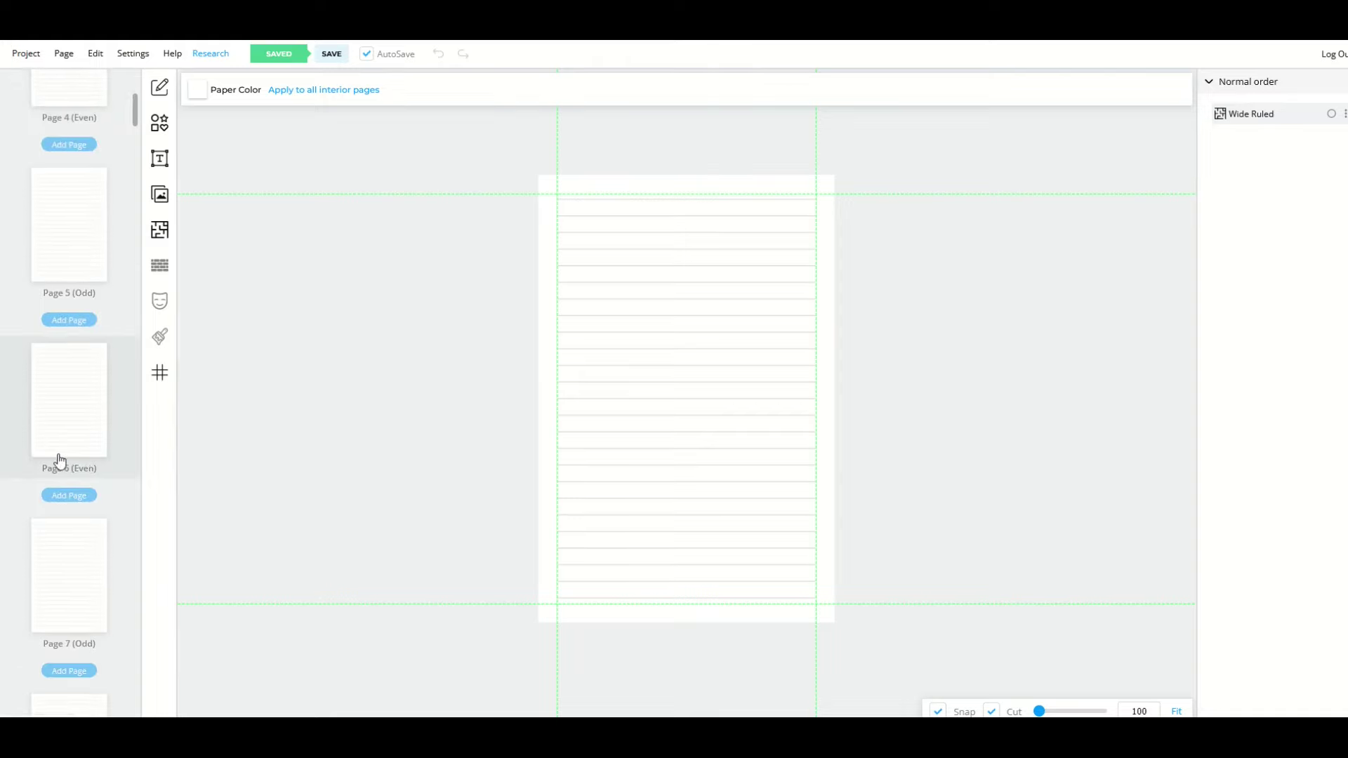
scroll(112, 359, "down", 20)
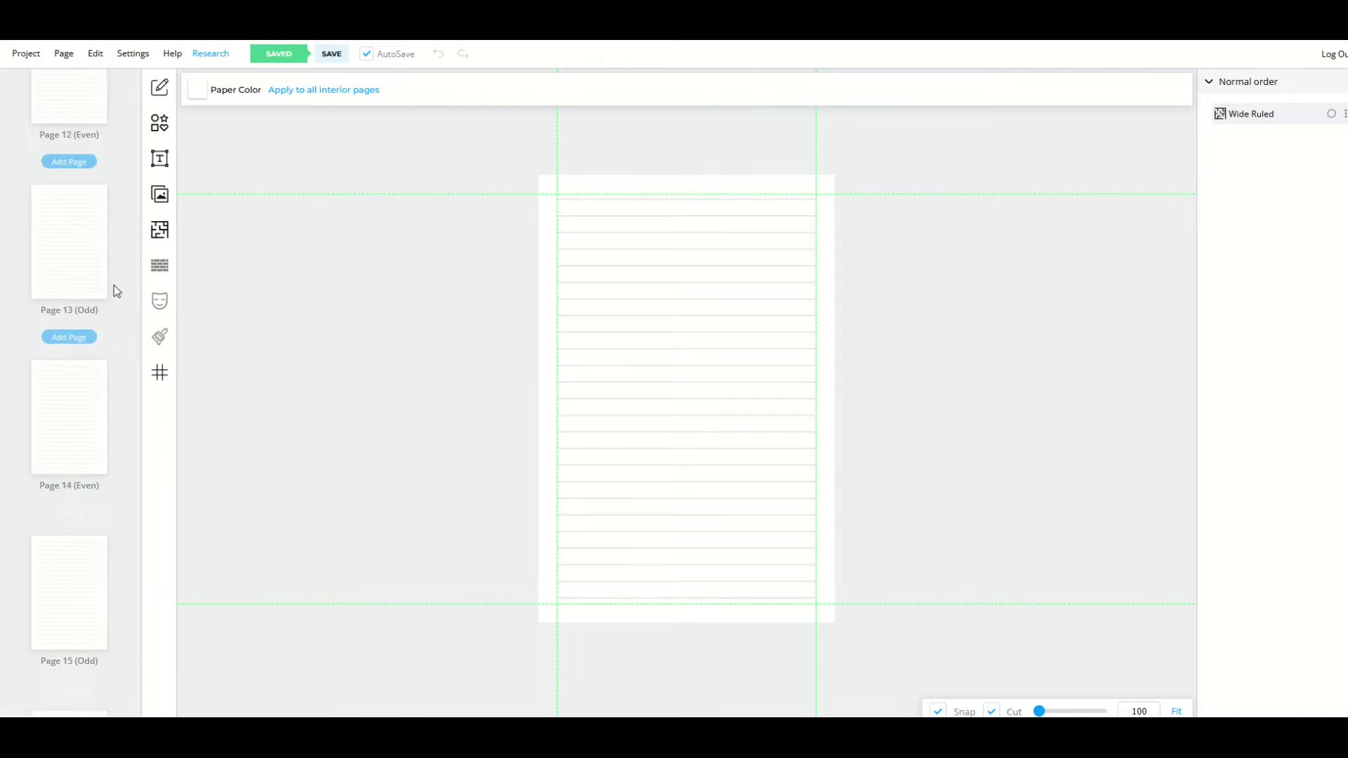
scroll(78, 499, "down", 20)
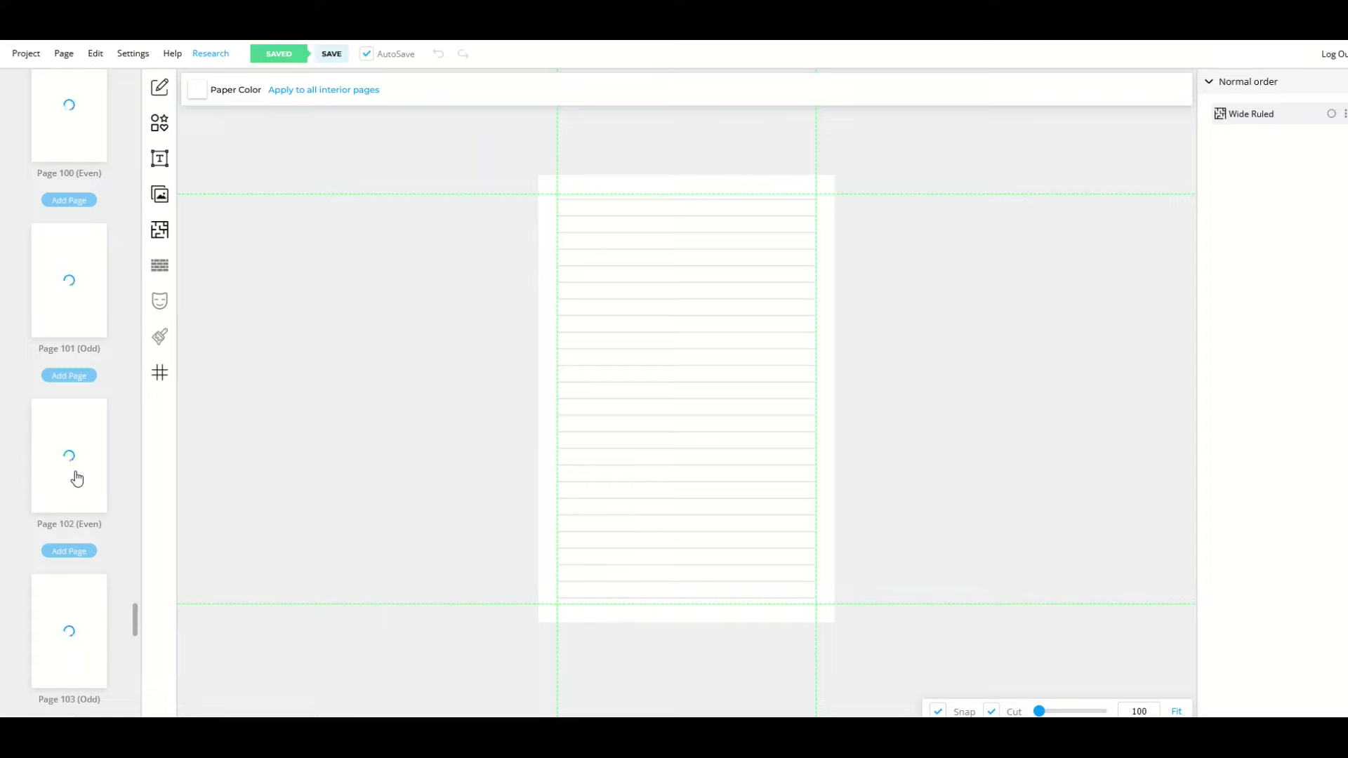
left_click(77, 479)
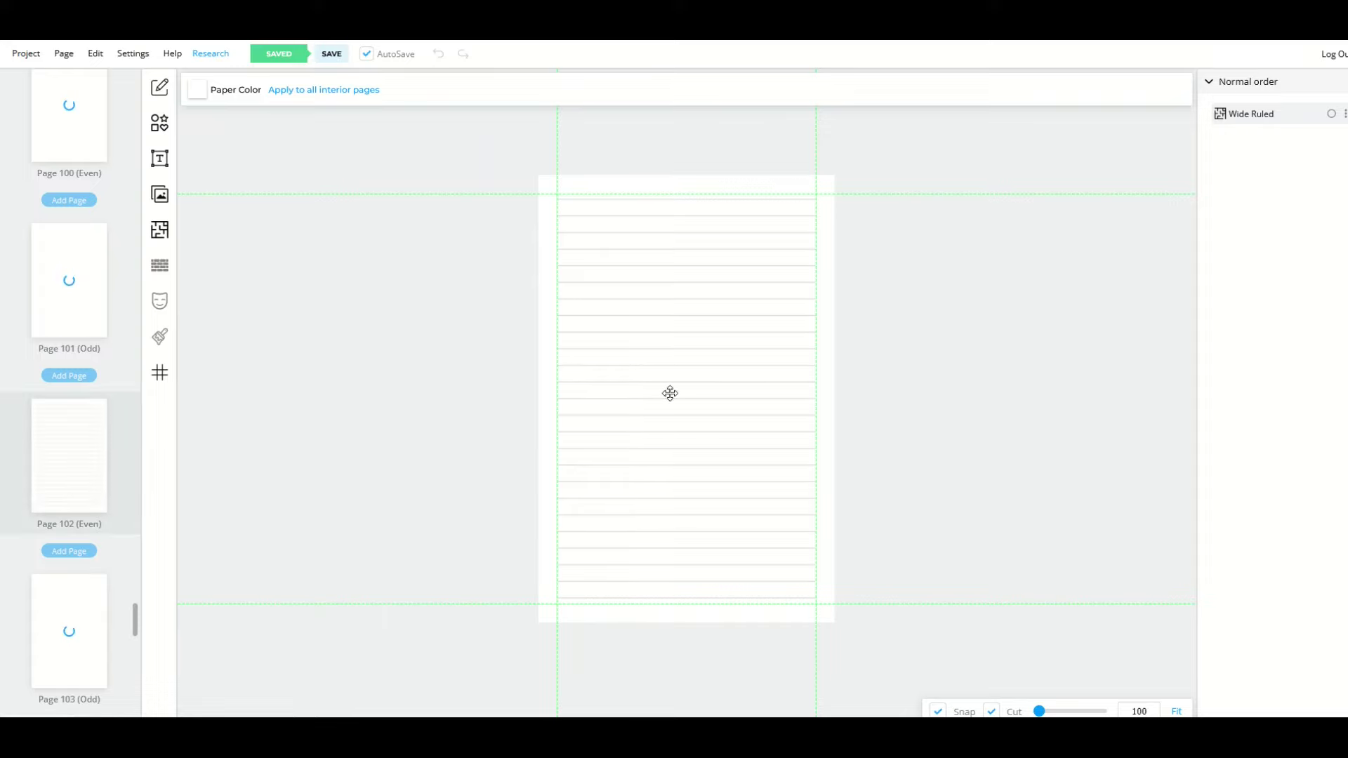
scroll(179, 476, "down", 4)
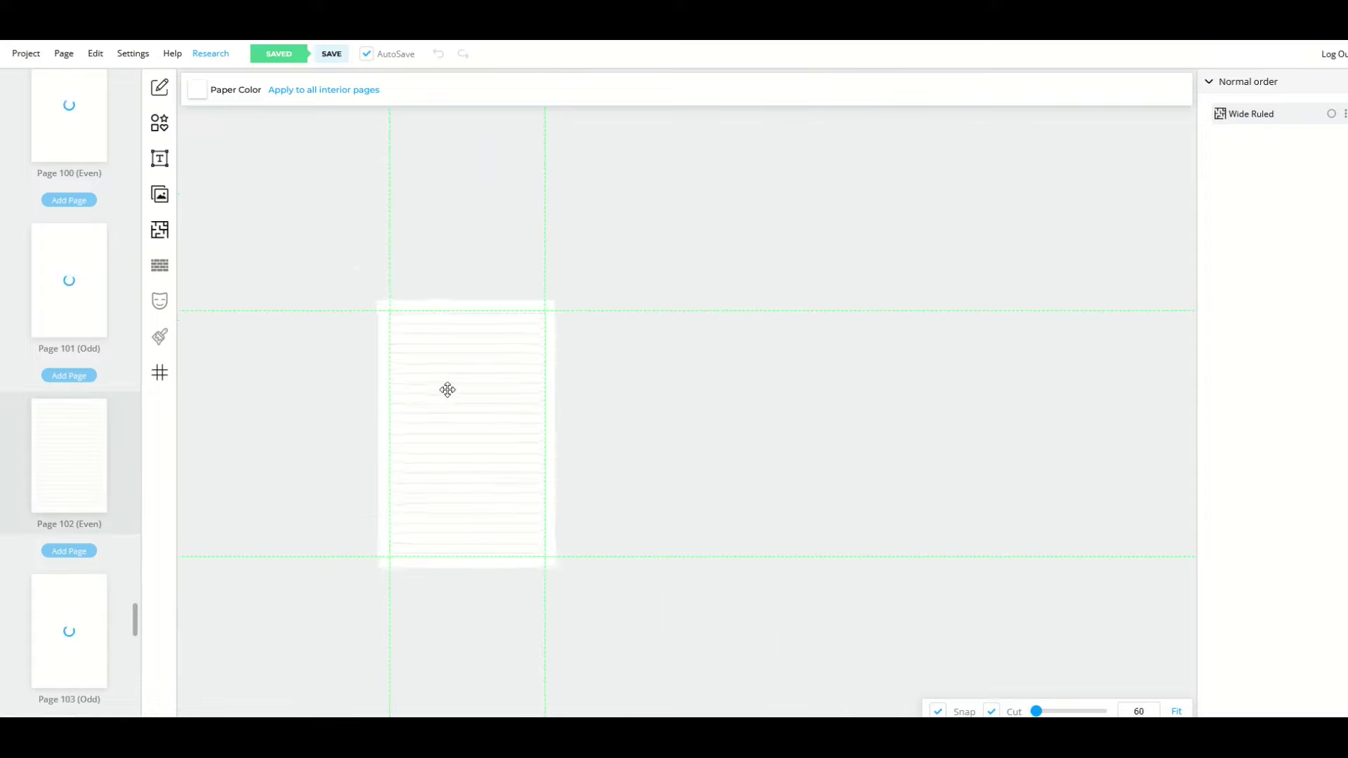
scroll(447, 389, "up", 4)
left_click_drag(136, 617, 133, 73)
Select the cover and set its paper colour to black
left_click(61, 135)
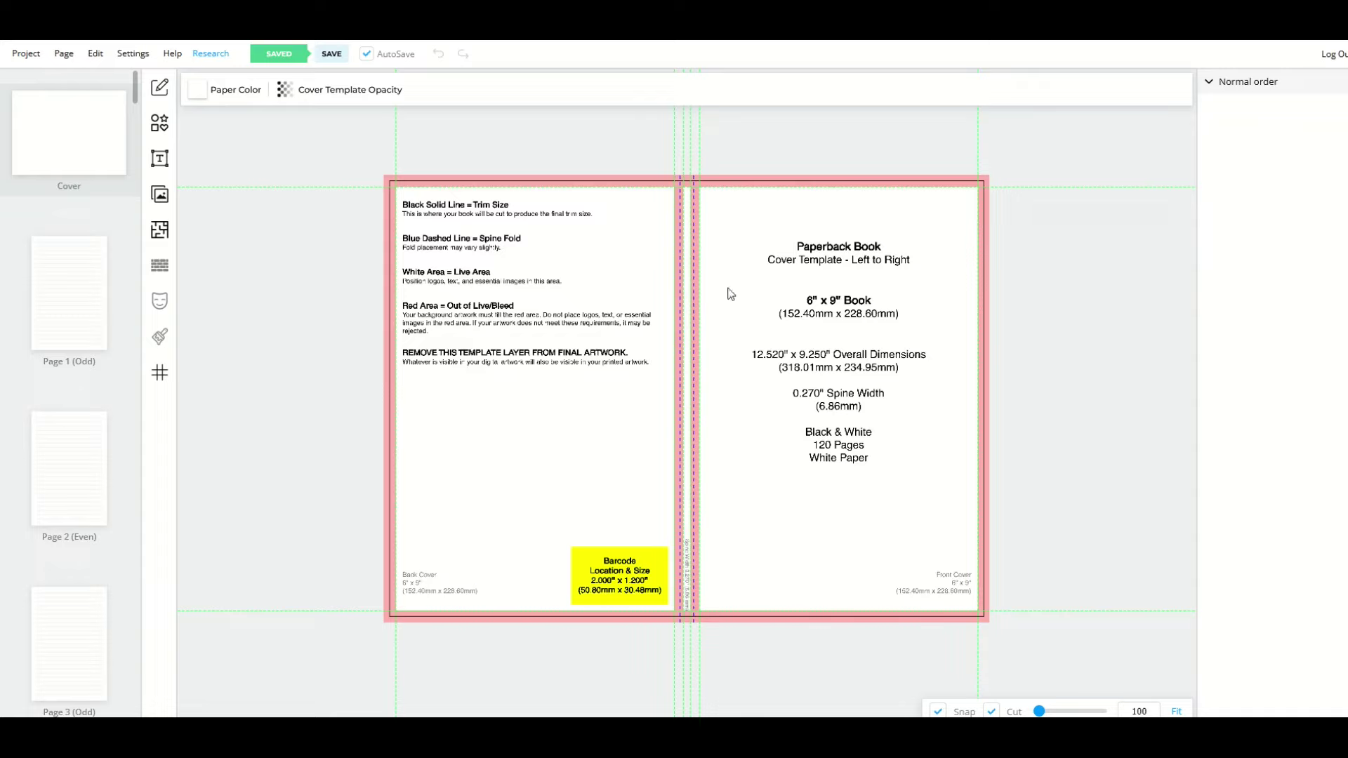
left_click(200, 93)
left_click(245, 151)
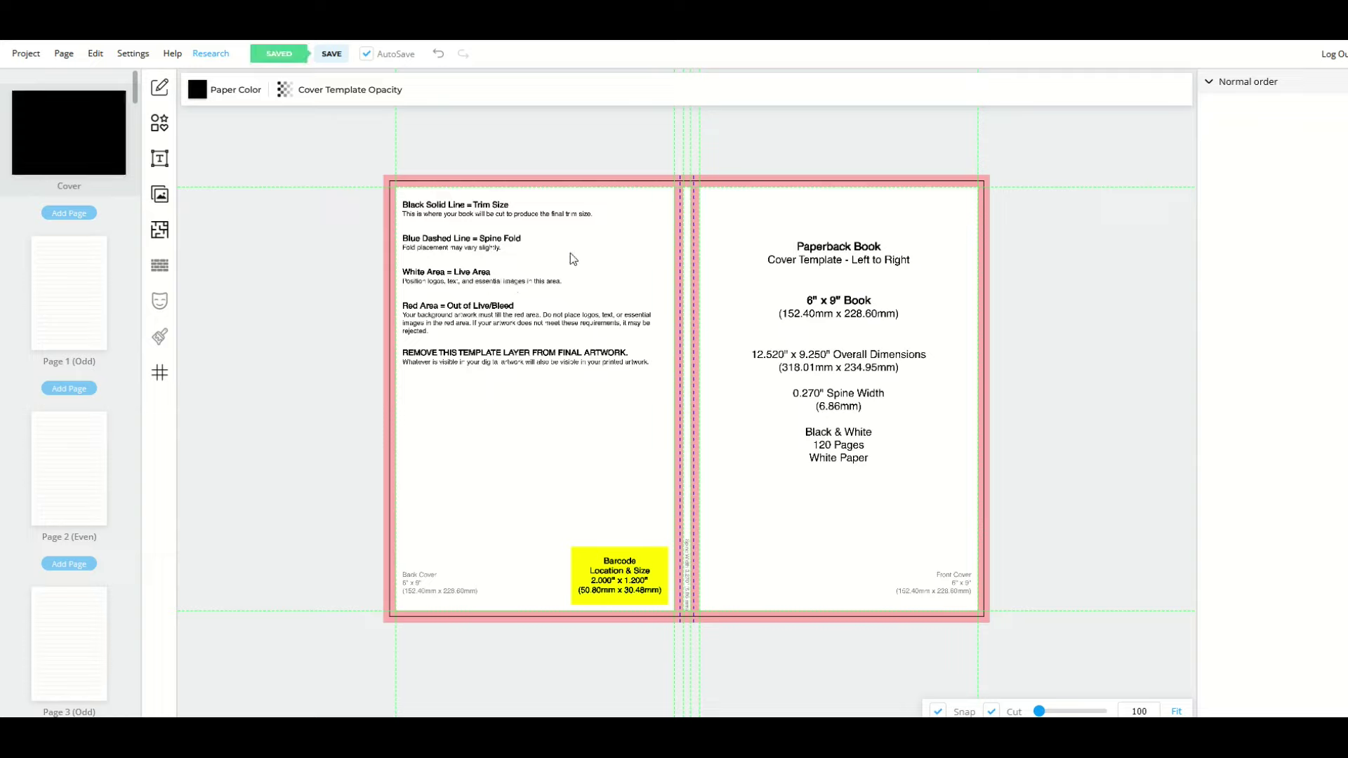
Fade the cover template guide to 38 percent opacity
left_click(292, 92)
left_click_drag(387, 149, 322, 150)
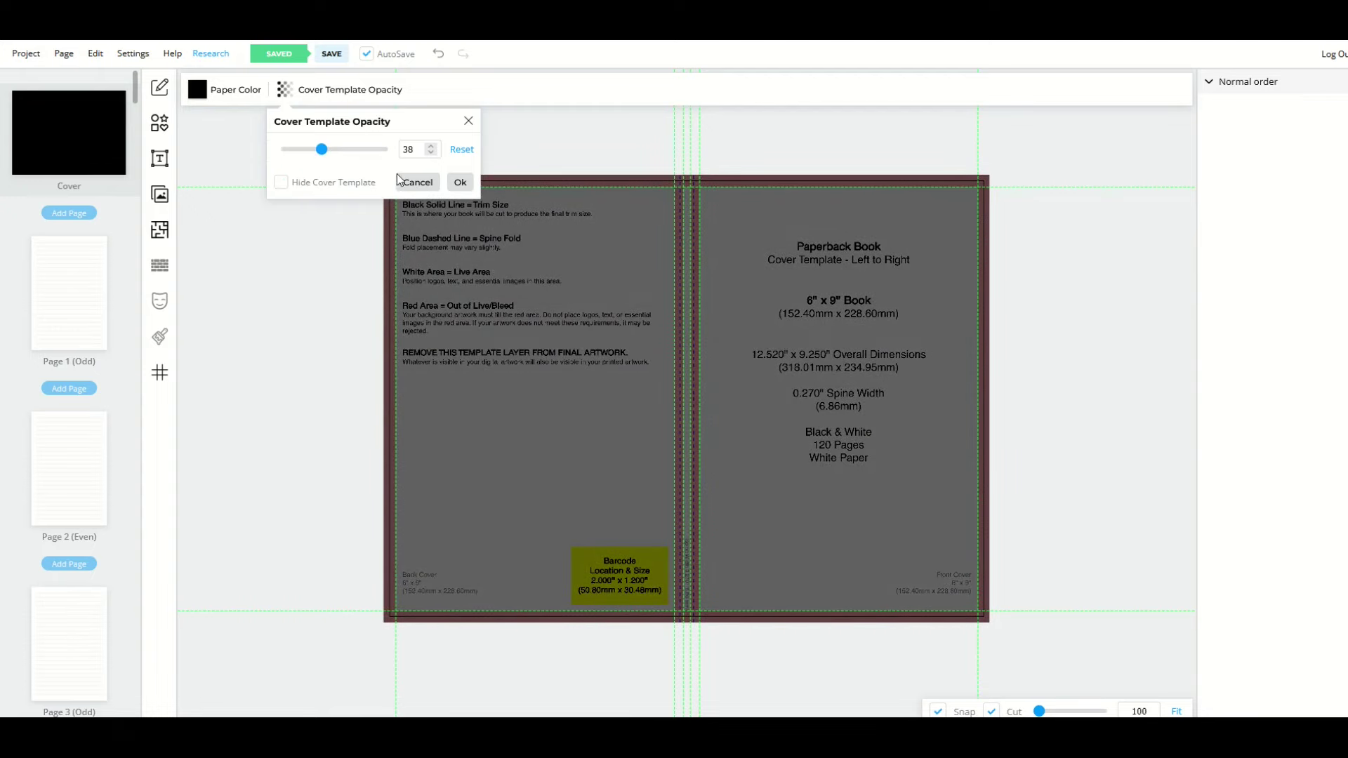
left_click(460, 183)
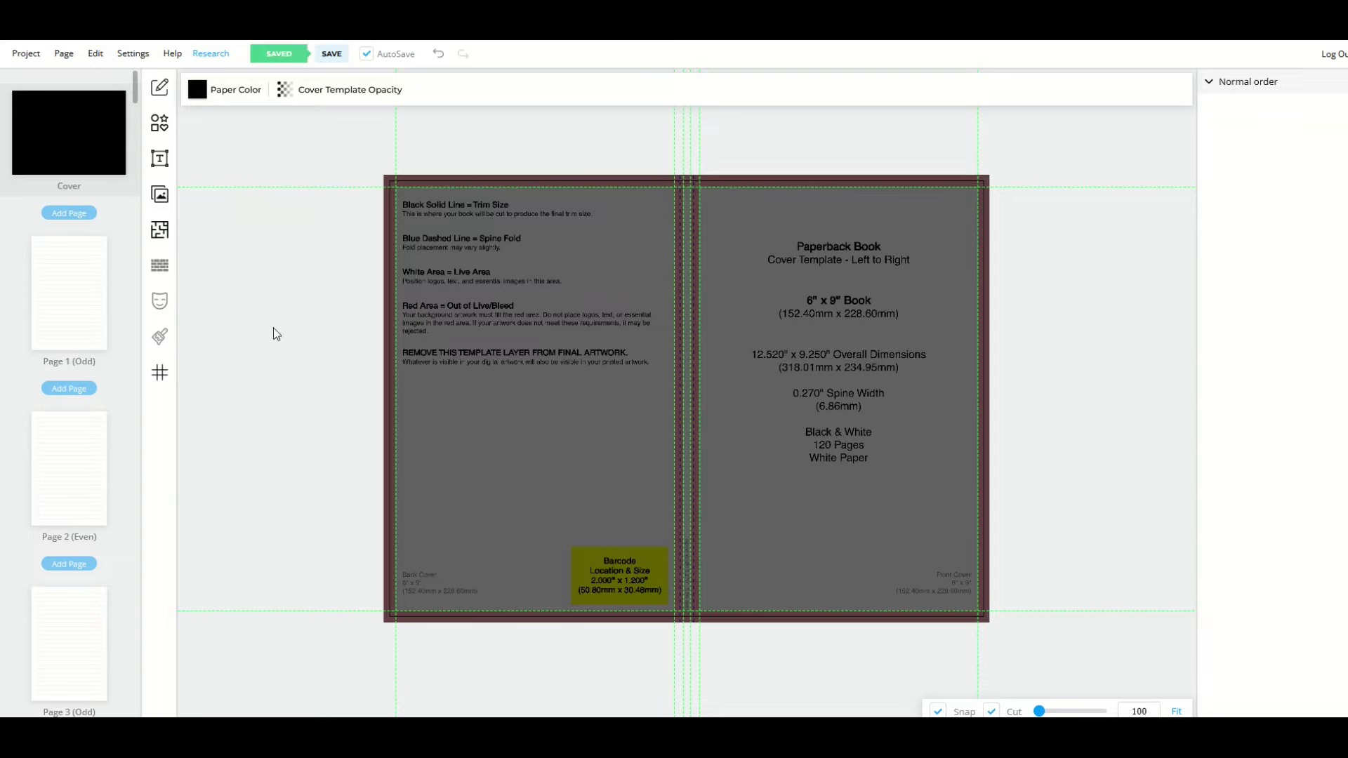
Add a 'Travel Log' heading at the top of the front cover
left_click(161, 162)
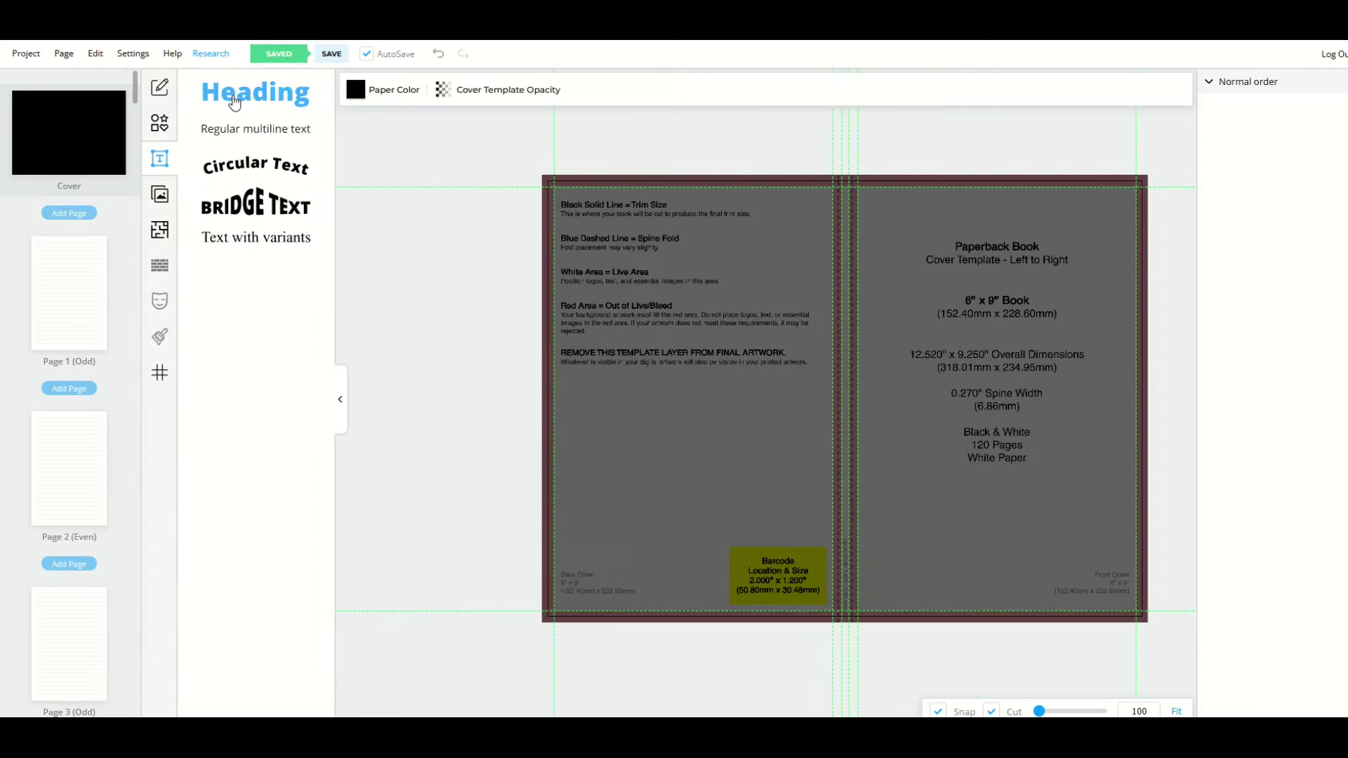
left_click(236, 99)
left_click_drag(787, 385, 635, 457)
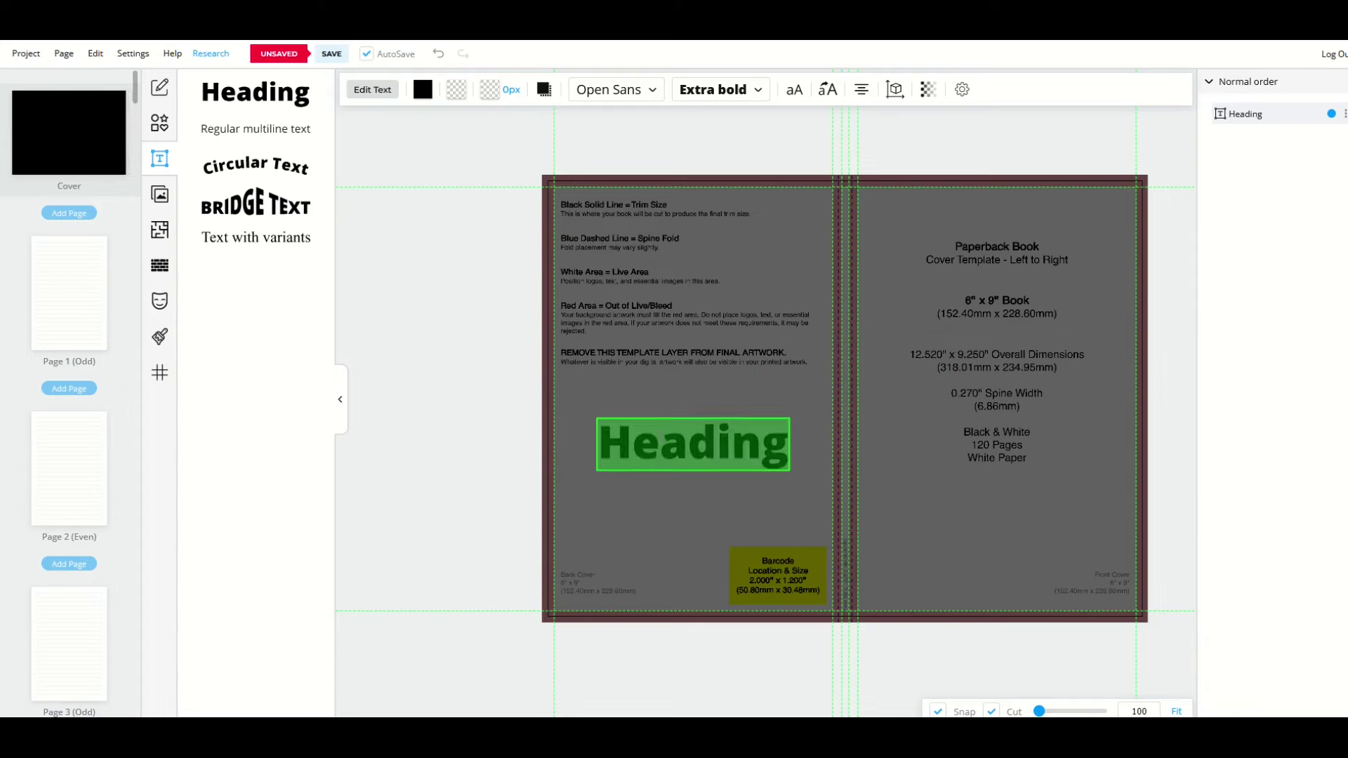
type("tRA")
key("BackSpace")
key("BackSpace")
key("BackSpace")
type("Travel Log")
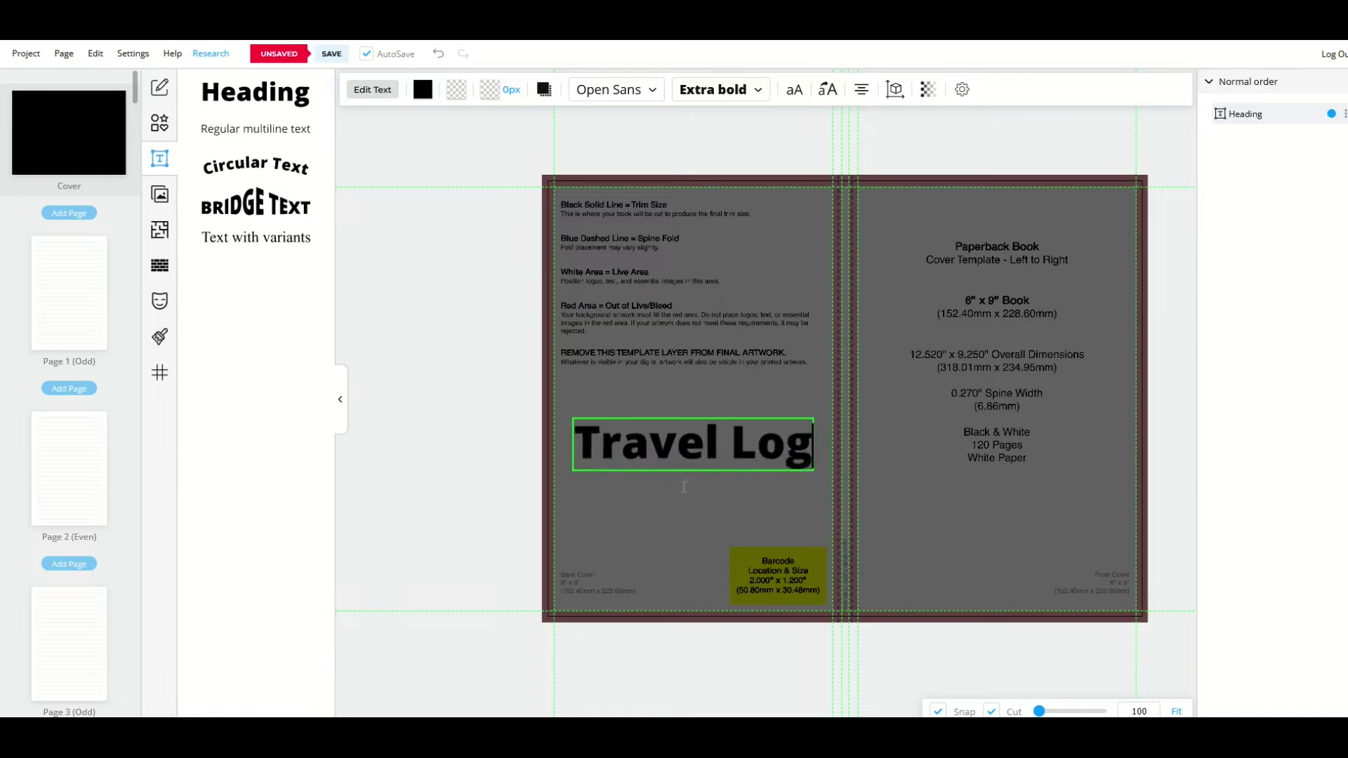
left_click(685, 487)
left_click_drag(656, 442, 959, 260)
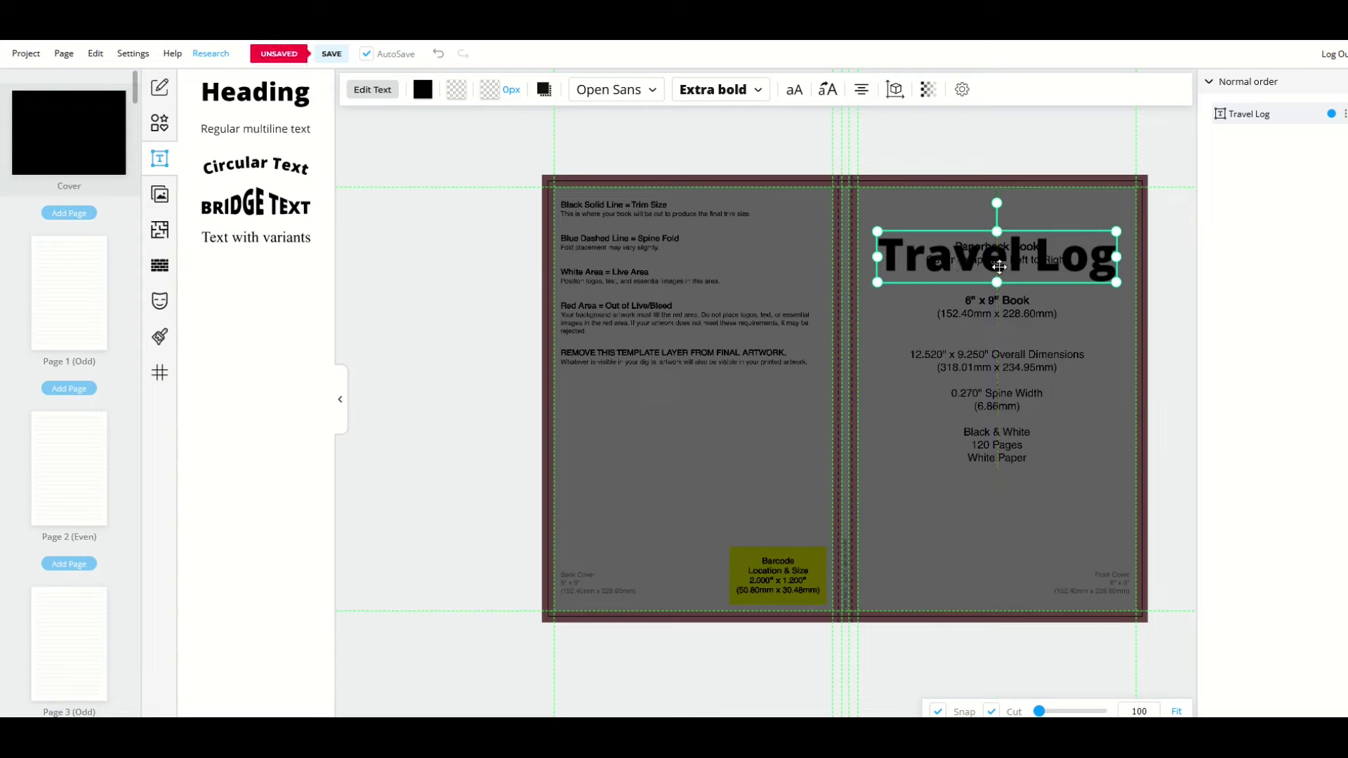
key("Escape")
Add a 'Europe' heading and stack it just above 'Travel Log' on the front cover
left_click(268, 113)
left_click_drag(776, 392, 927, 481)
type("Europe")
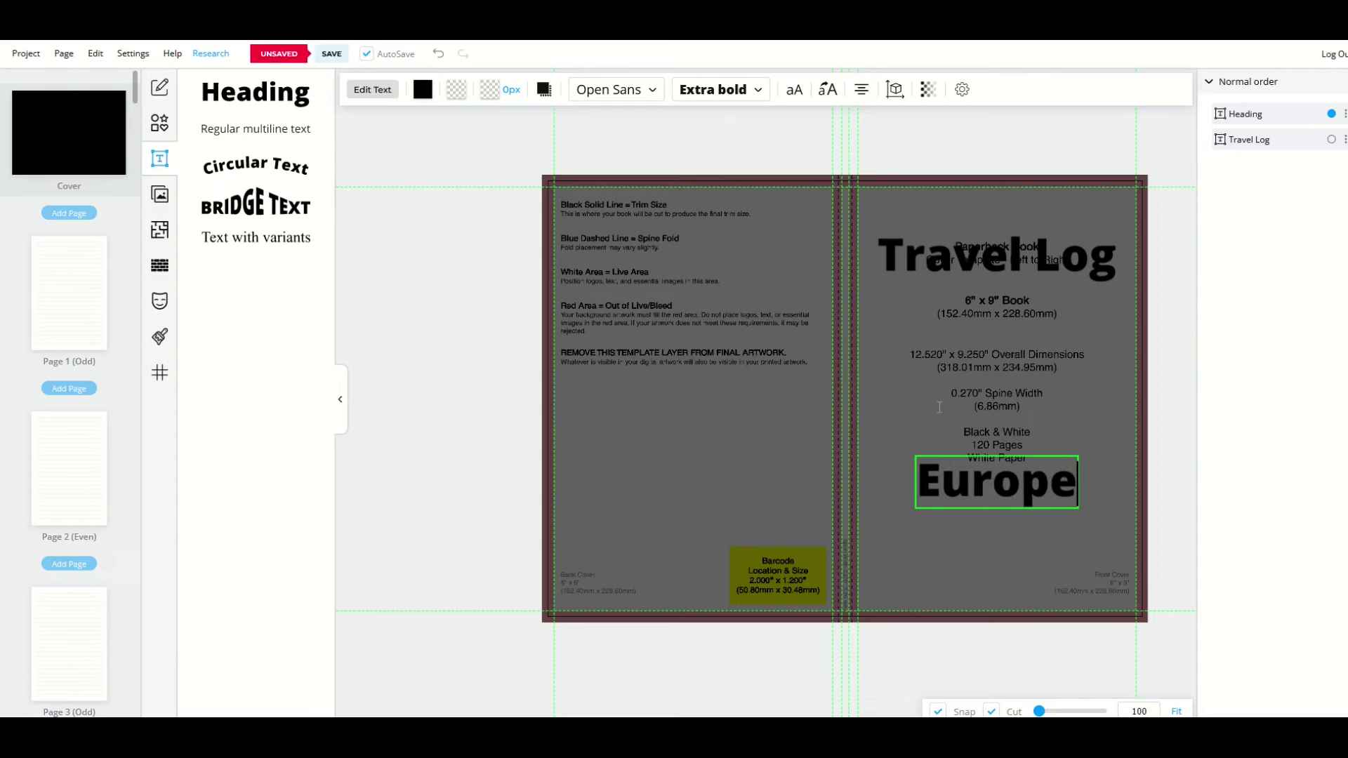
key("Escape")
left_click_drag(976, 476, 971, 378)
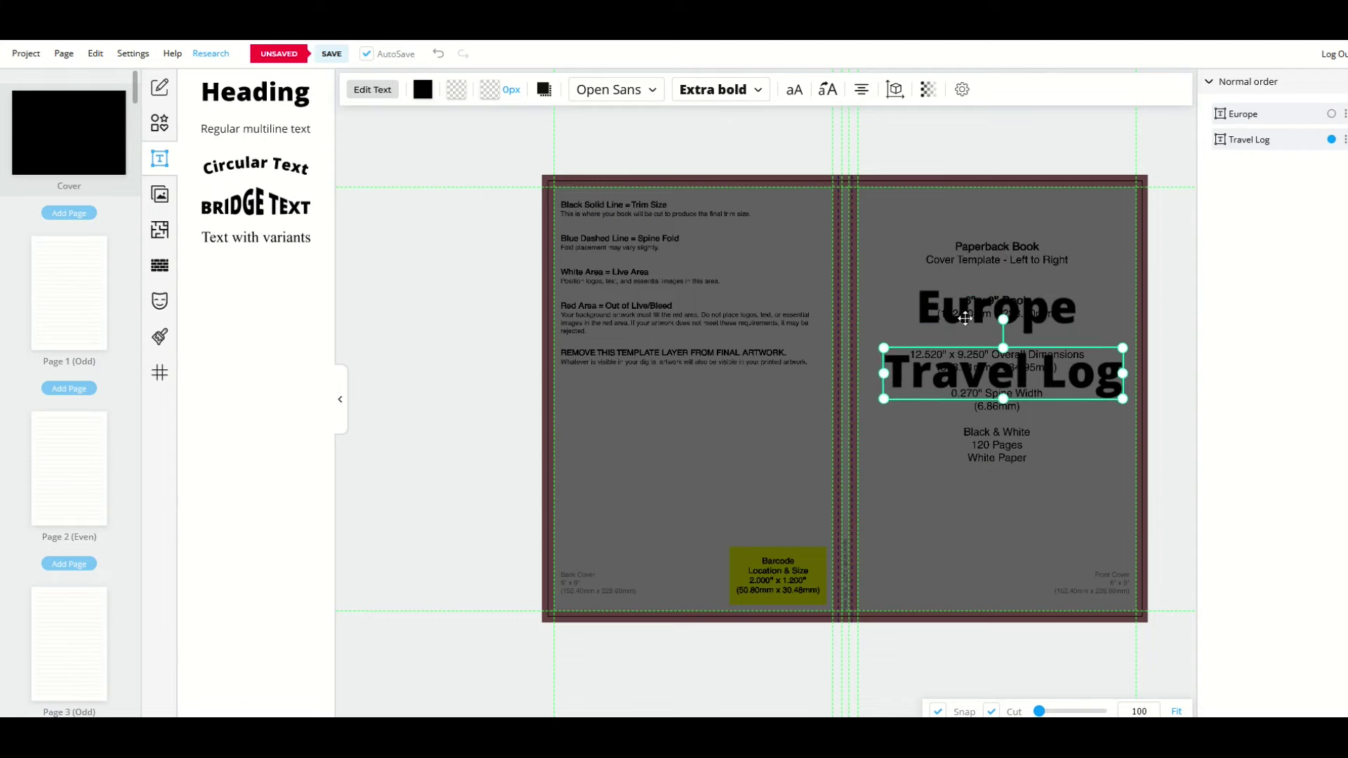
left_click_drag(958, 304, 958, 237)
left_click(971, 363)
left_click_drag(971, 363, 969, 297)
left_click(916, 344)
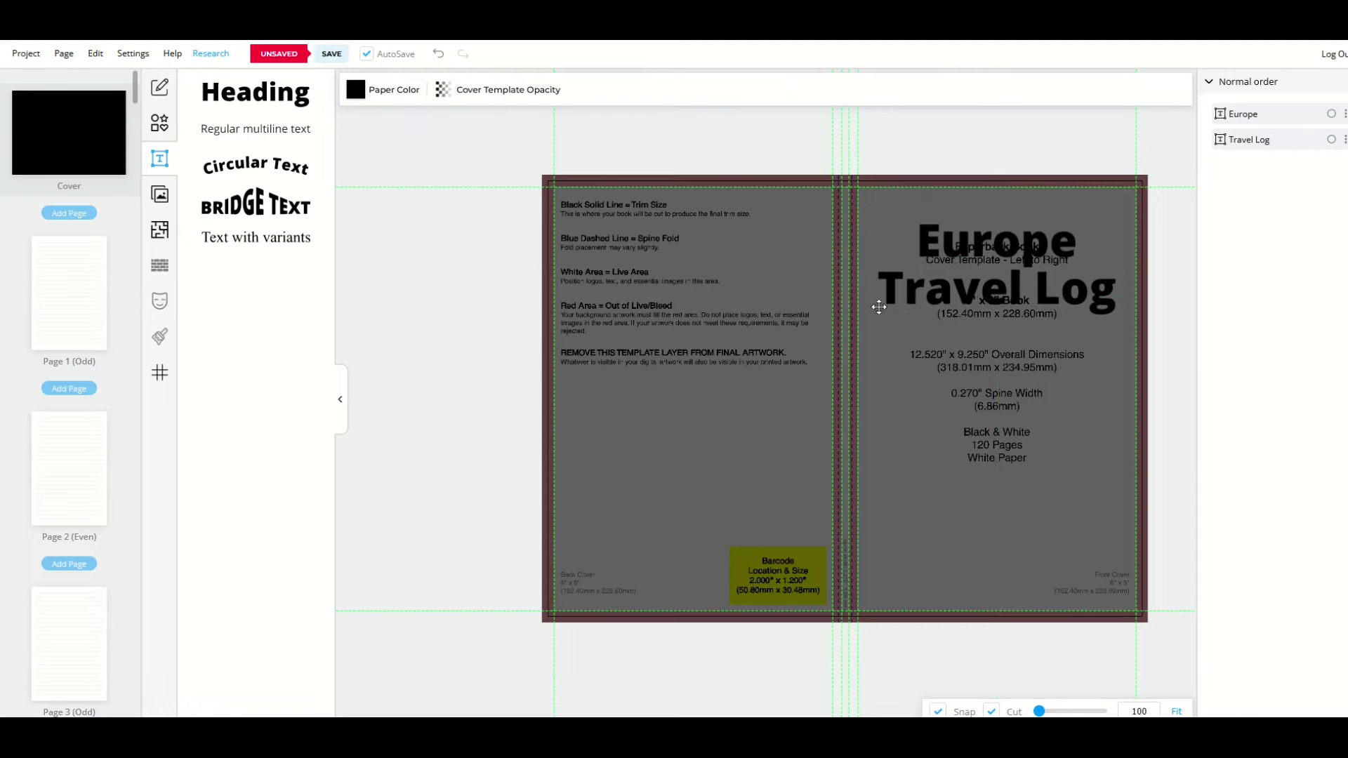
Fade the cover template to about 38% opacity
left_click(492, 89)
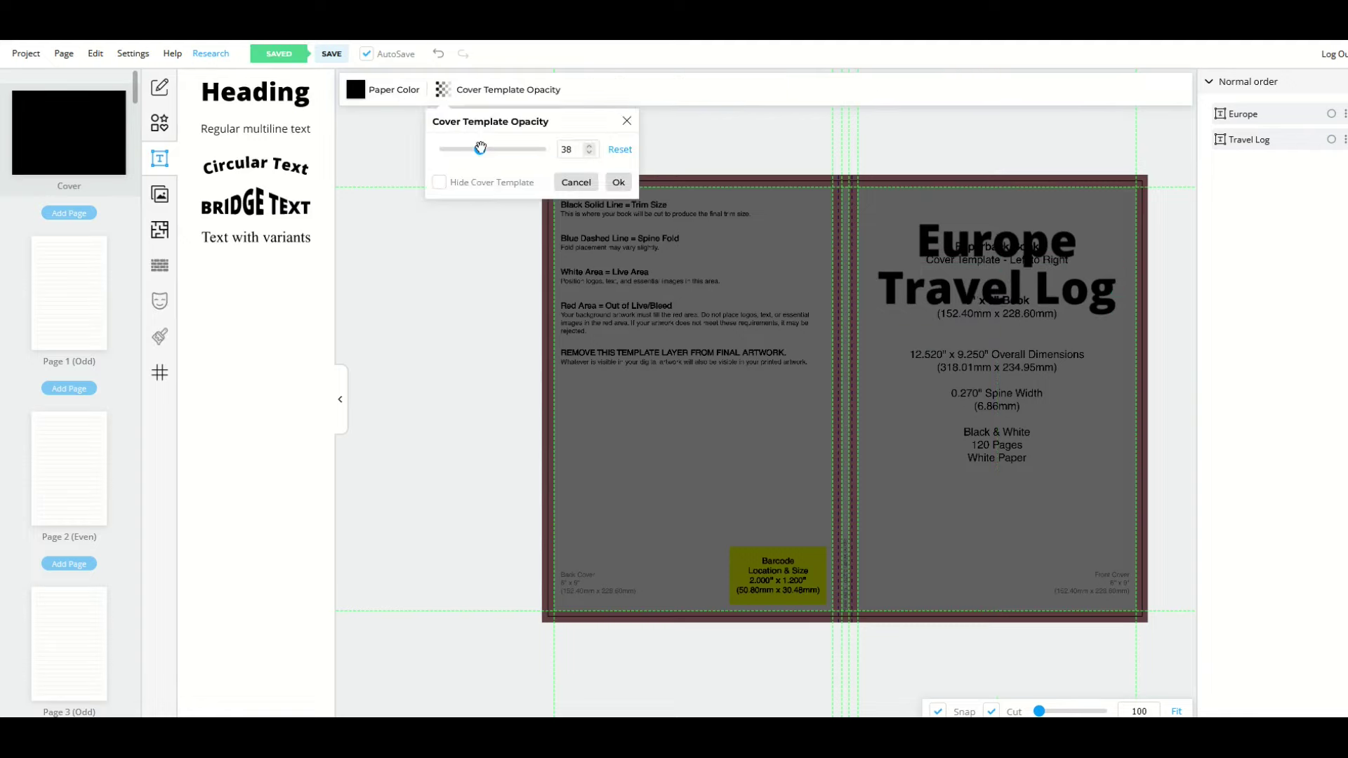
mouse_move(475, 150)
left_mouse_down()
mouse_move(420, 154)
mouse_move(484, 151)
left_mouse_up()
left_click(966, 242)
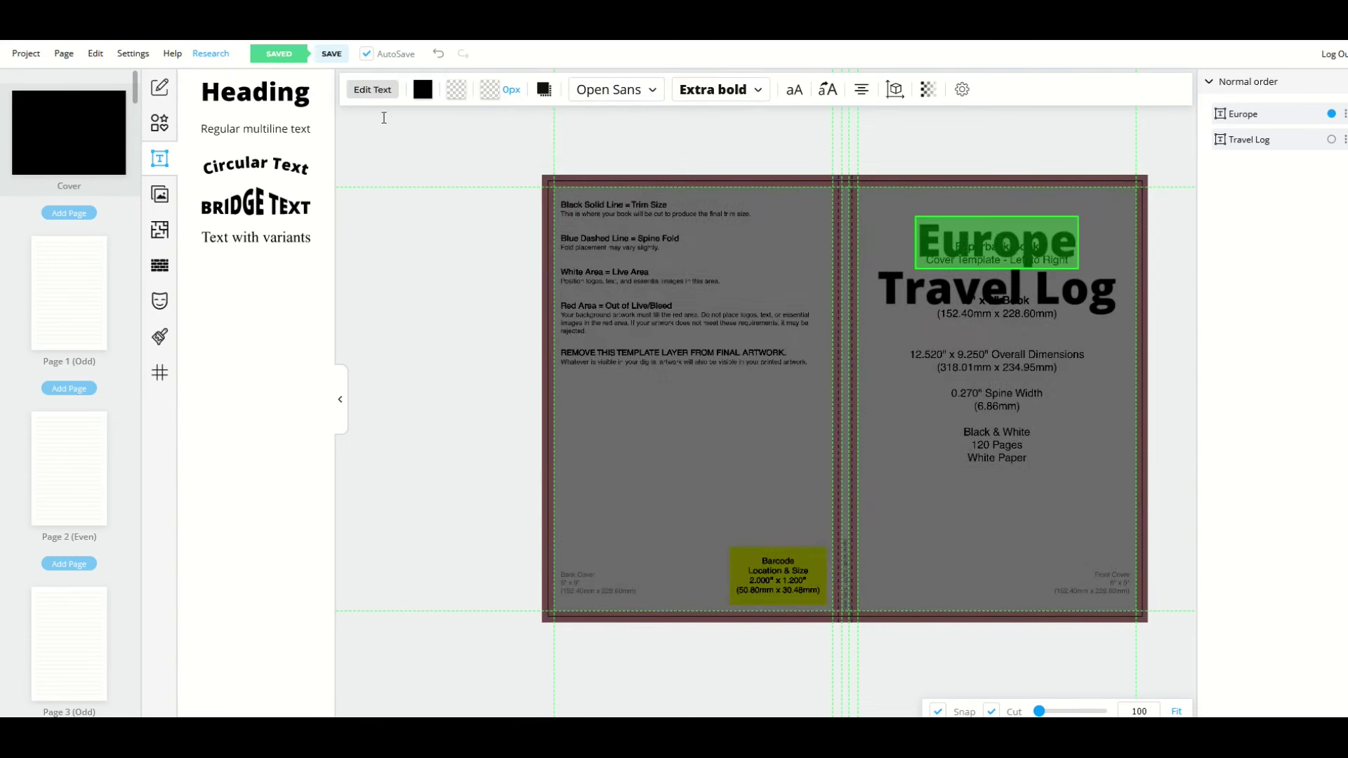
Make both the Europe and Travel Log title text white
left_click(423, 90)
left_click(440, 149)
left_click(1028, 271)
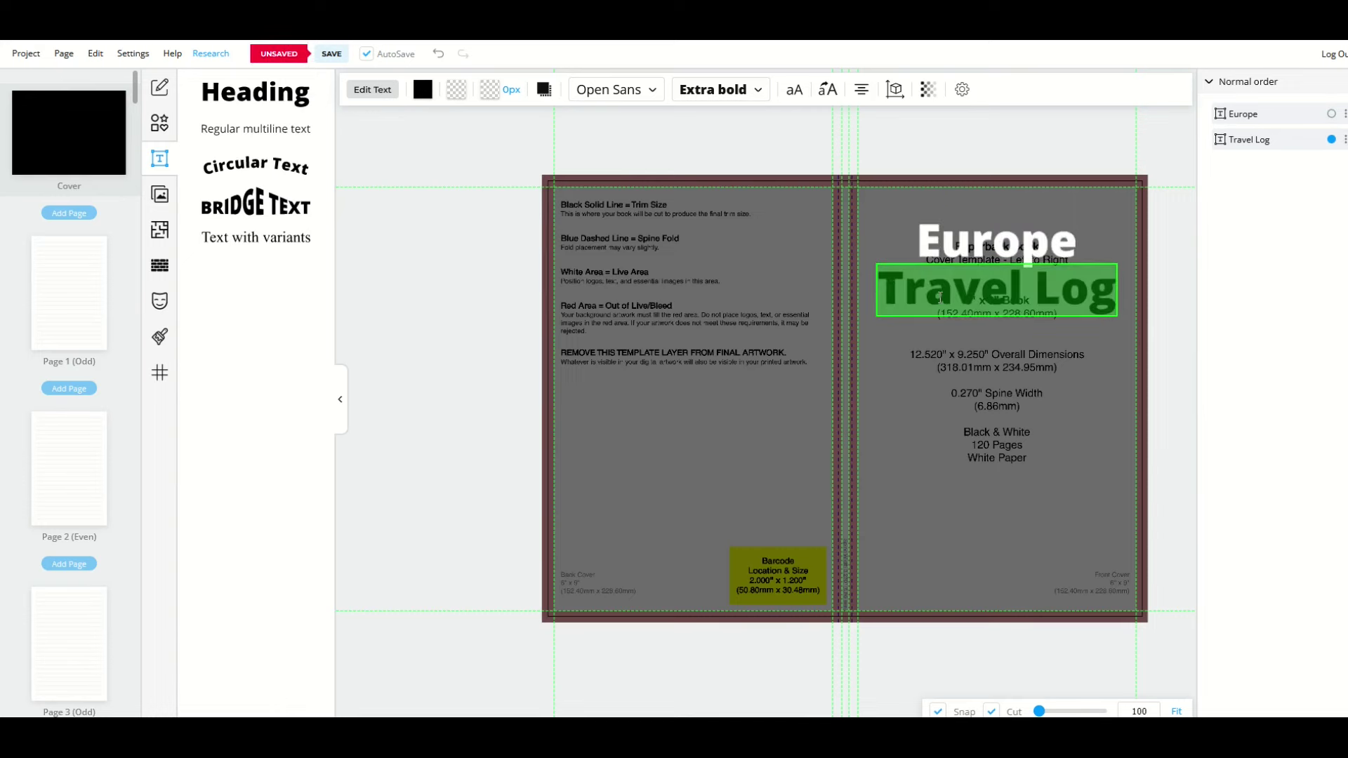
left_click(737, 392)
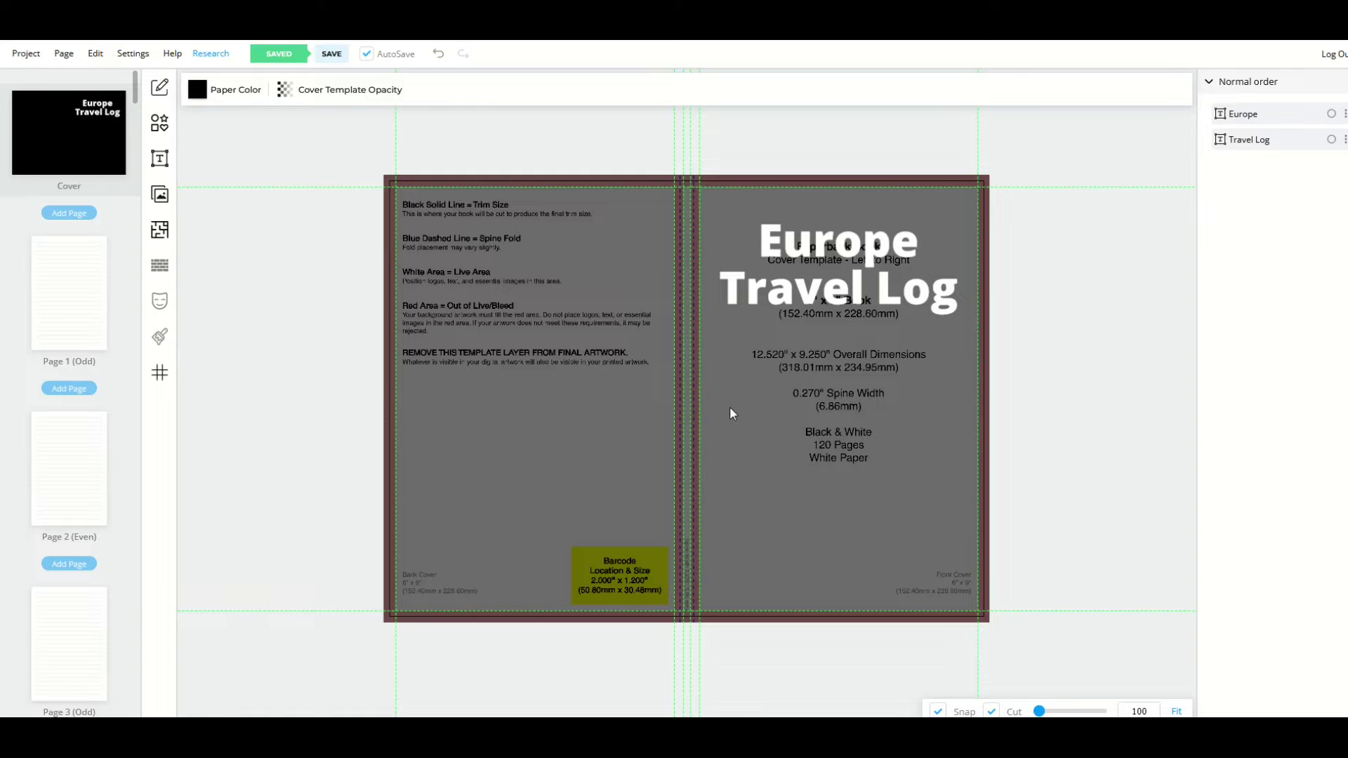
Upload two photos and fit the coastal cliff photo DSCF0021.JPG below the title
left_click(161, 197)
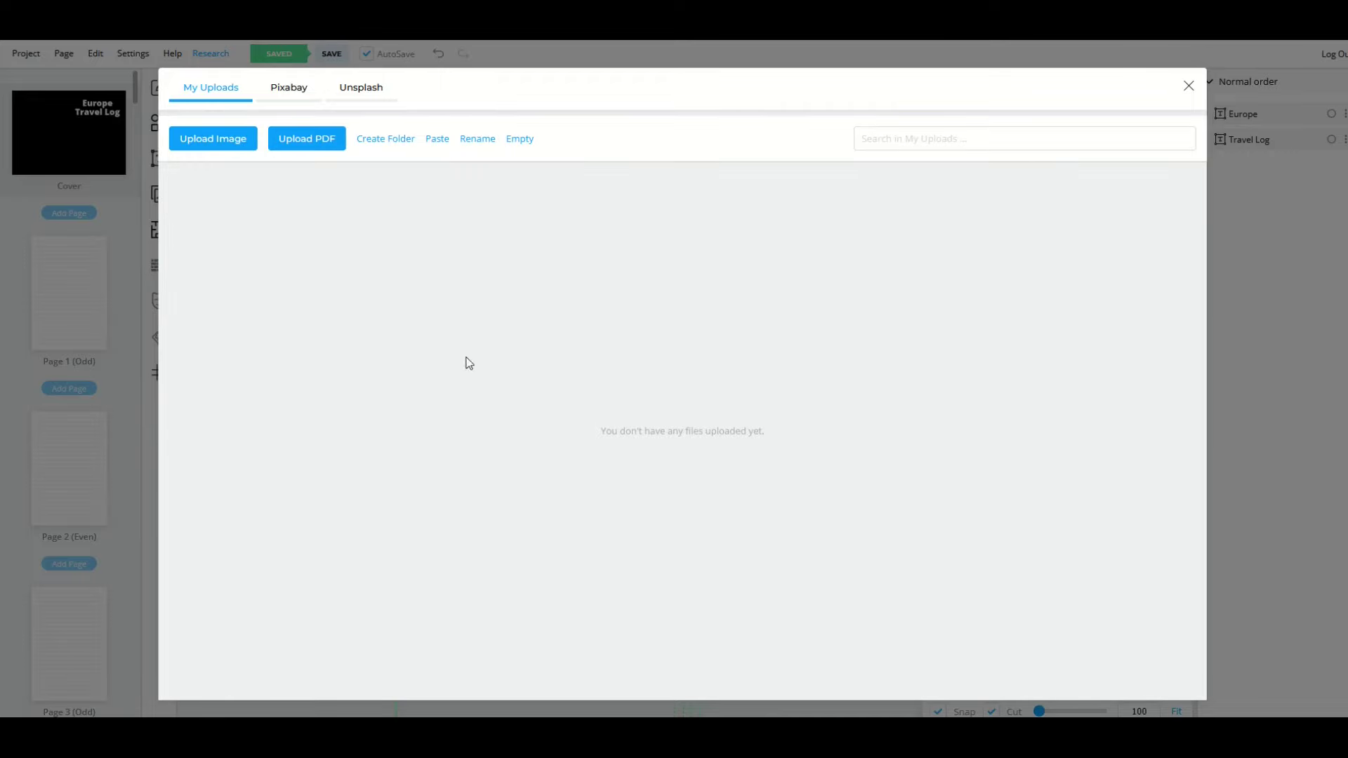
left_click(210, 140)
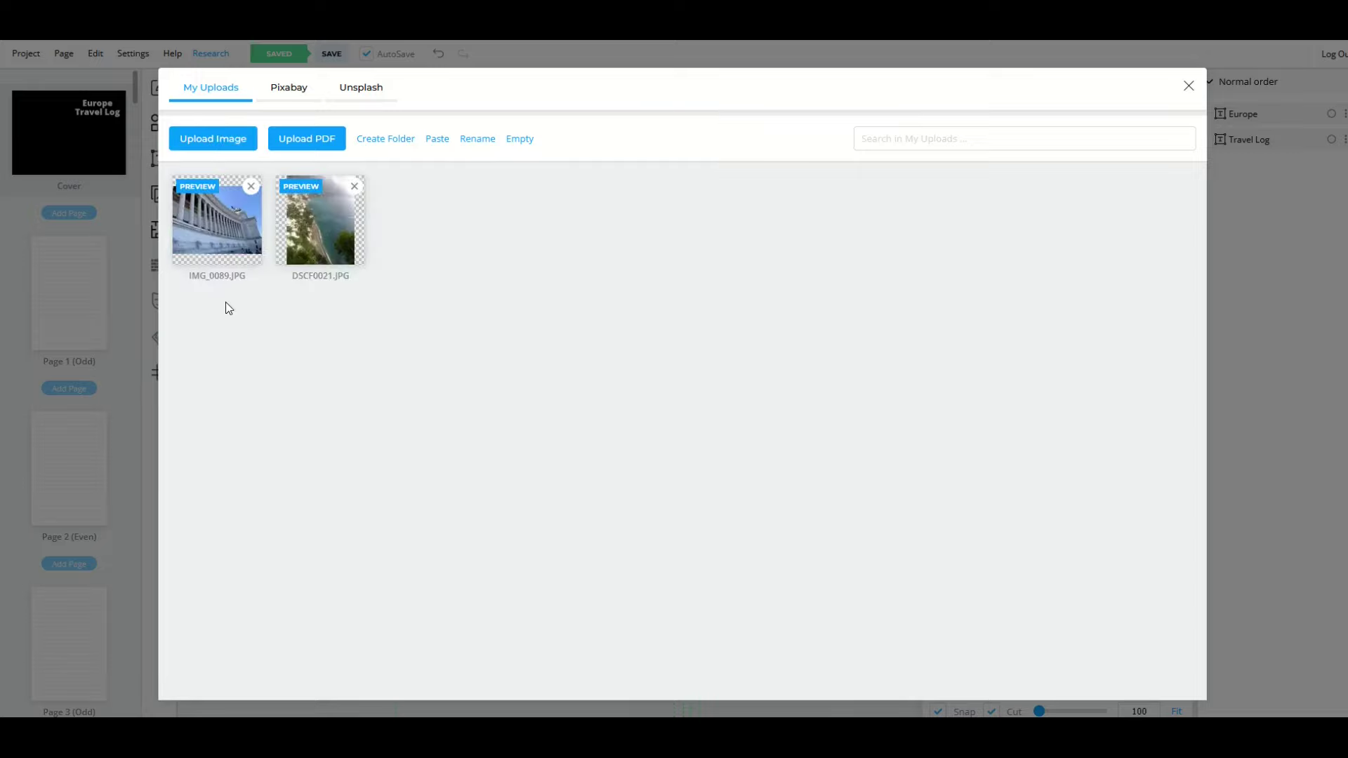
left_click(316, 232)
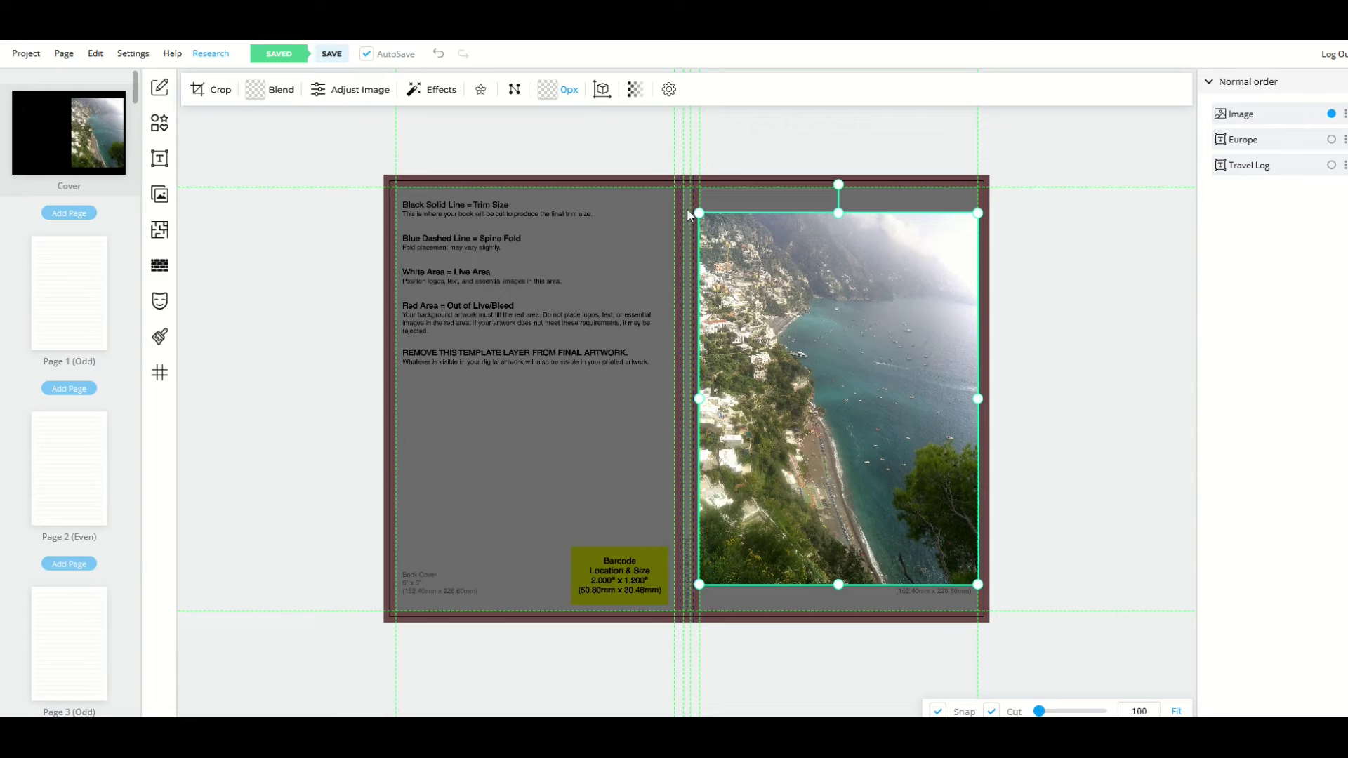
left_click_drag(699, 212, 784, 326)
left_click_drag(847, 378, 805, 380)
left_click(433, 175)
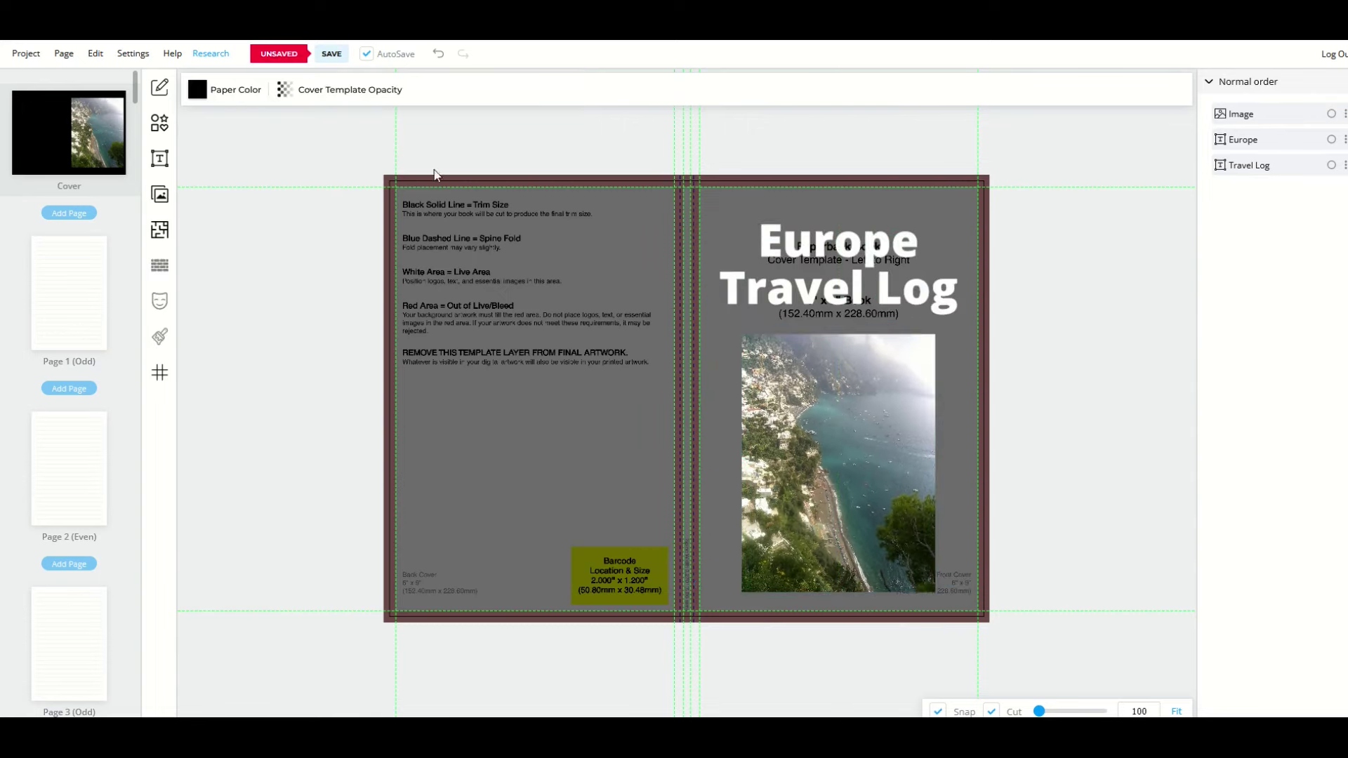
Set the cover template opacity to 0 to hide it
left_click(346, 101)
left_click_drag(329, 149, 235, 161)
left_click(236, 163)
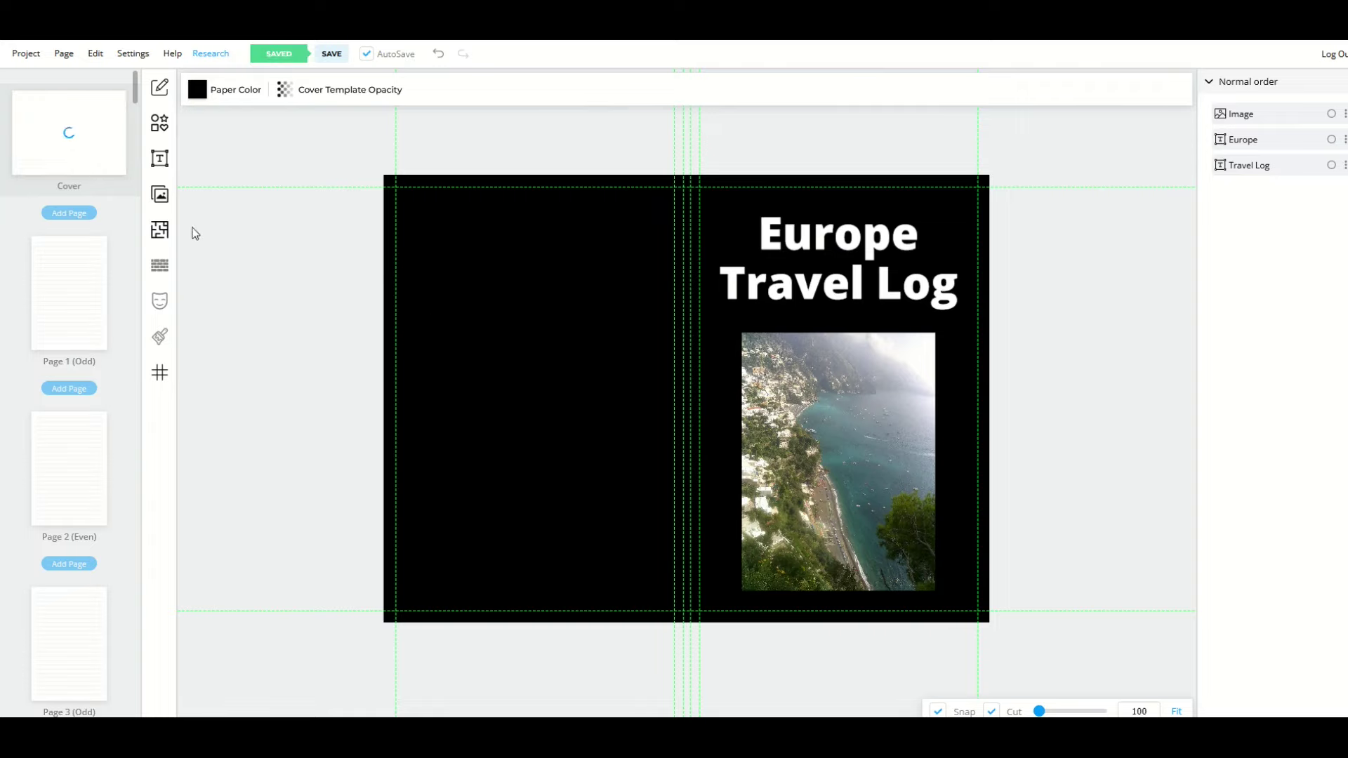
Search Pixabay for 'europe' and place the Parthenon photo across the back cover top
left_click(161, 195)
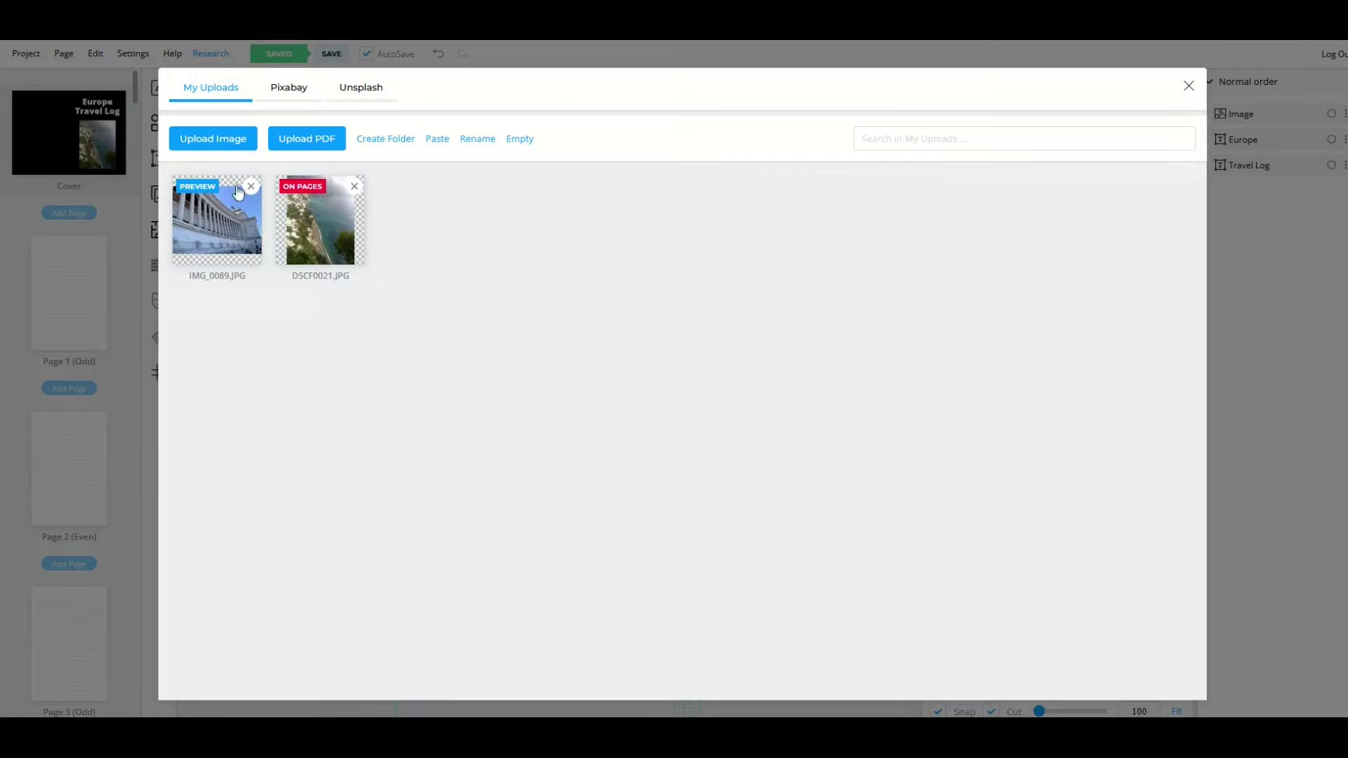
left_click(277, 101)
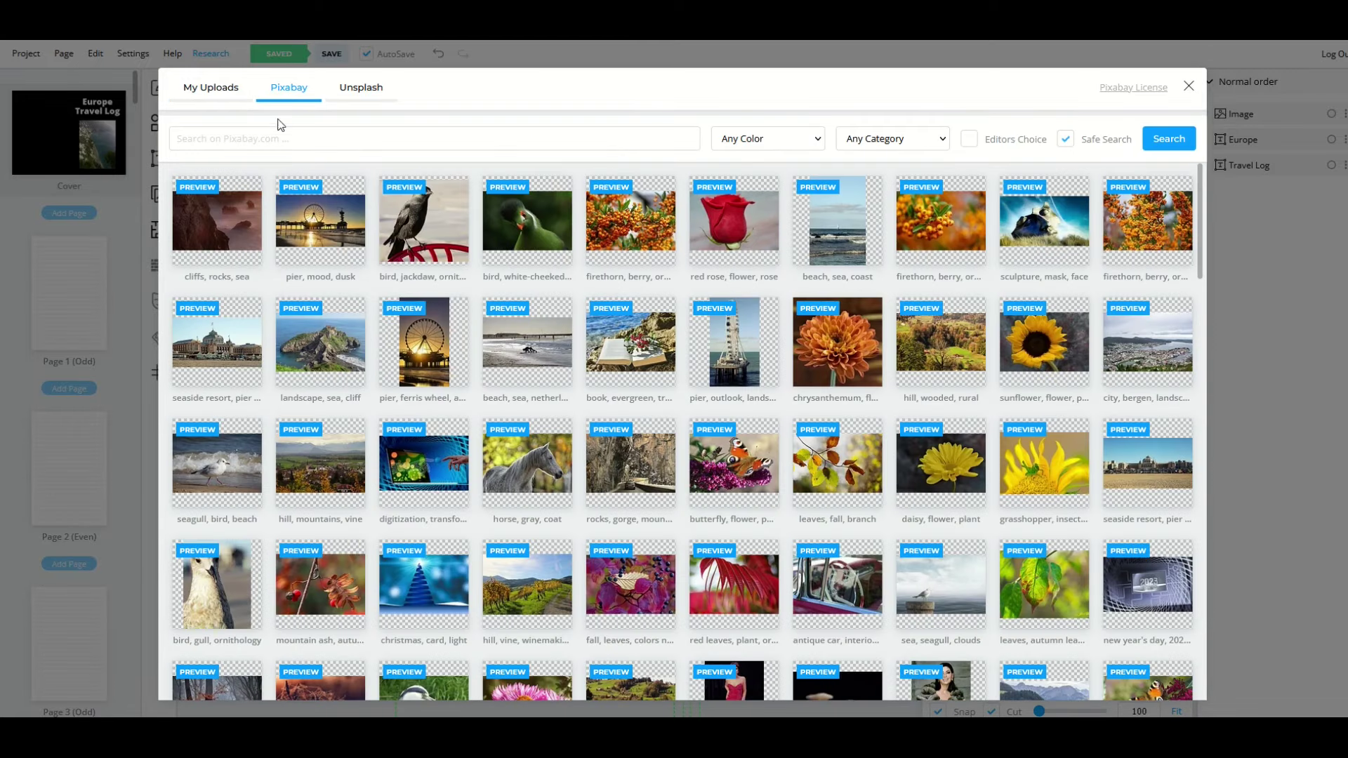
left_click(276, 139)
type("europe")
key("Return")
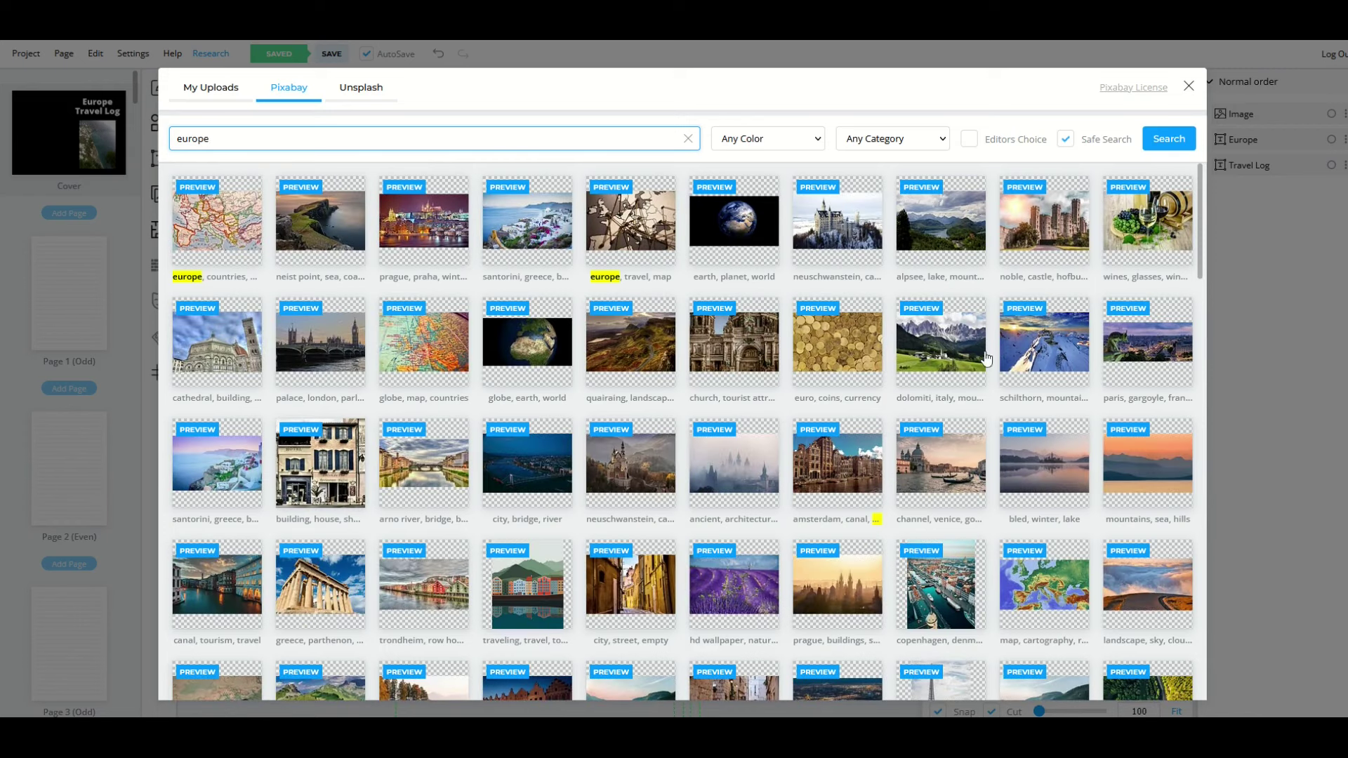
scroll(814, 372, "down", 2)
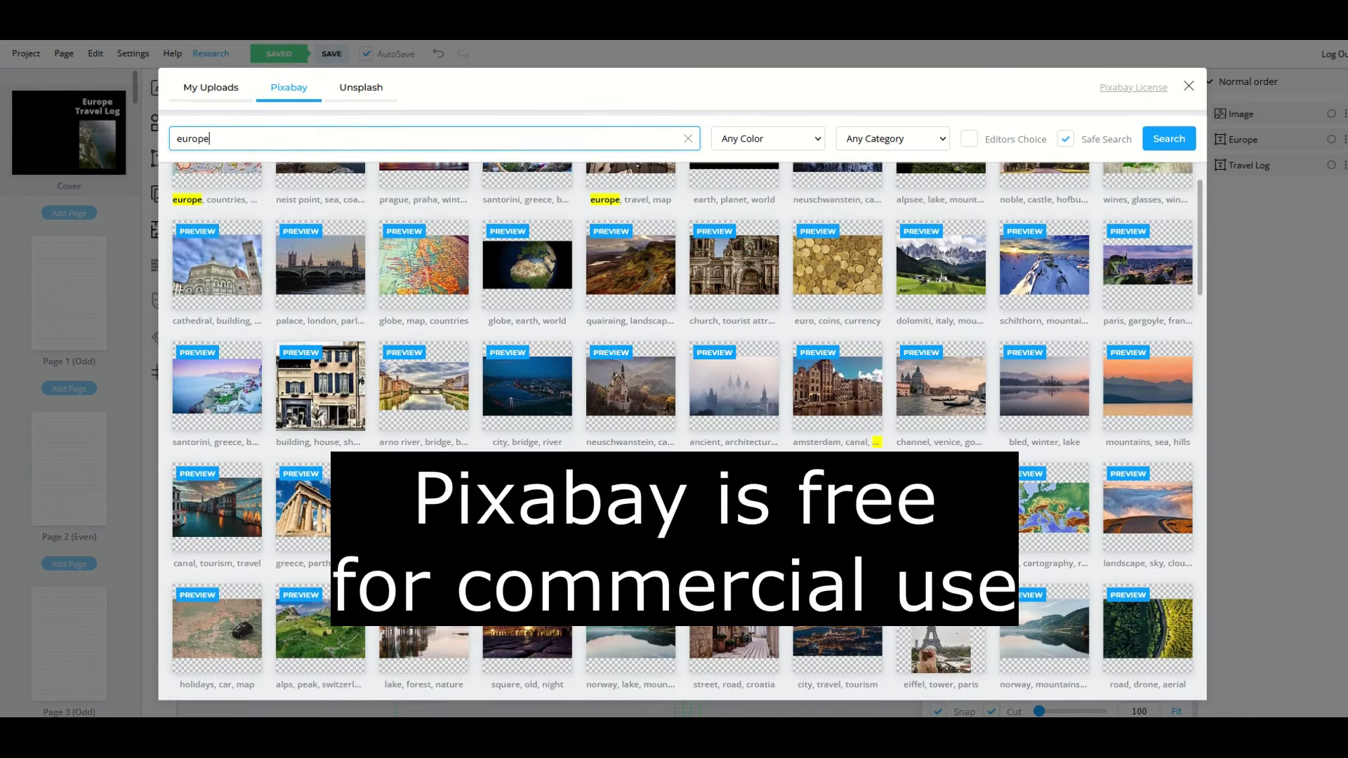
left_click(302, 510)
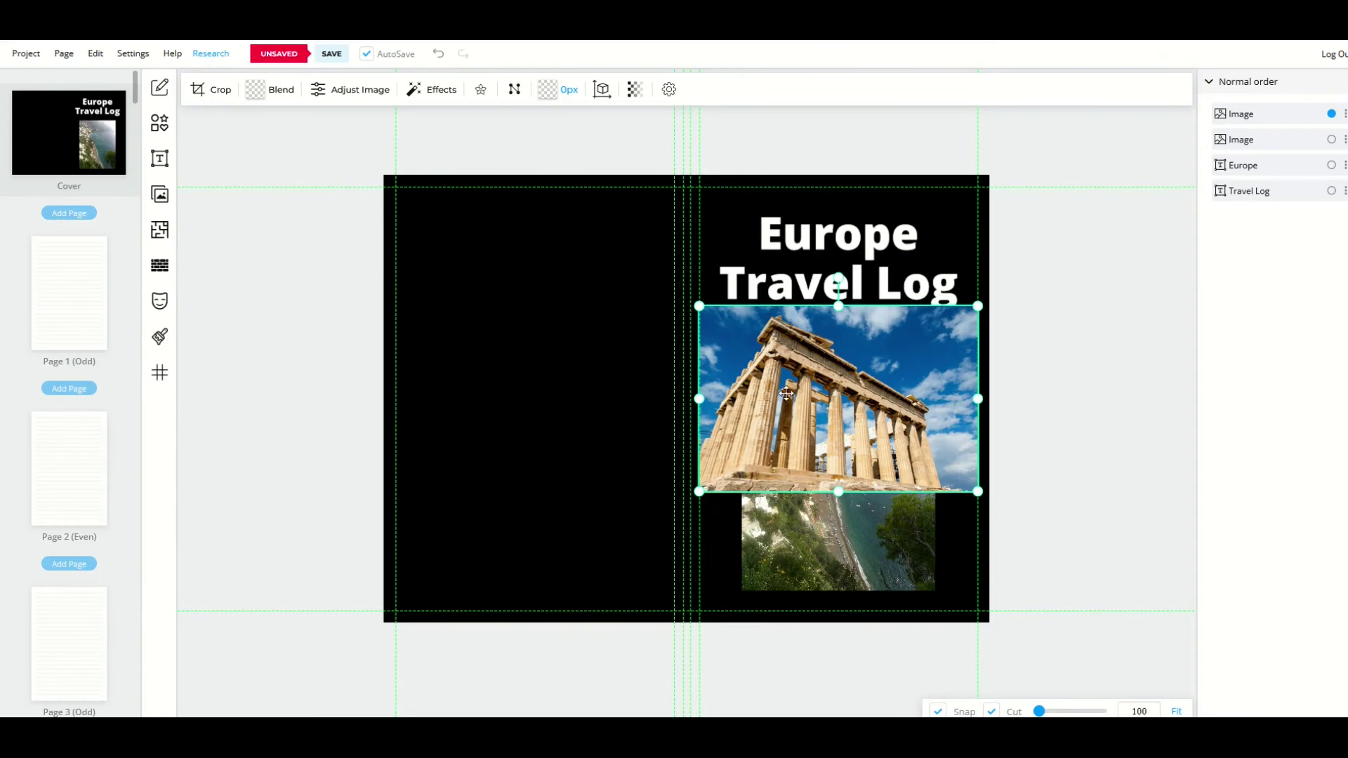
left_click_drag(808, 394, 507, 281)
Search Unsplash for 'europe' and add the Eiffel Tower photo to the back cover
left_click(160, 196)
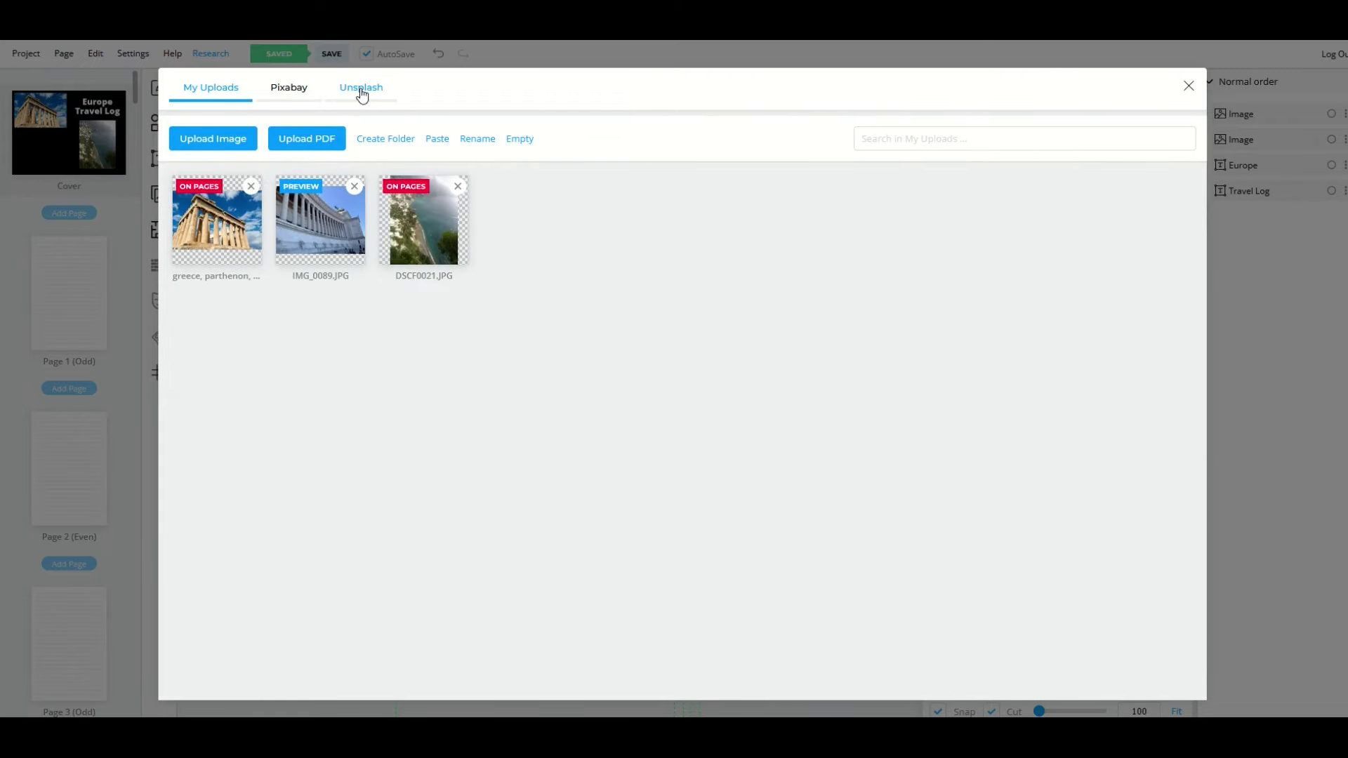
left_click(361, 92)
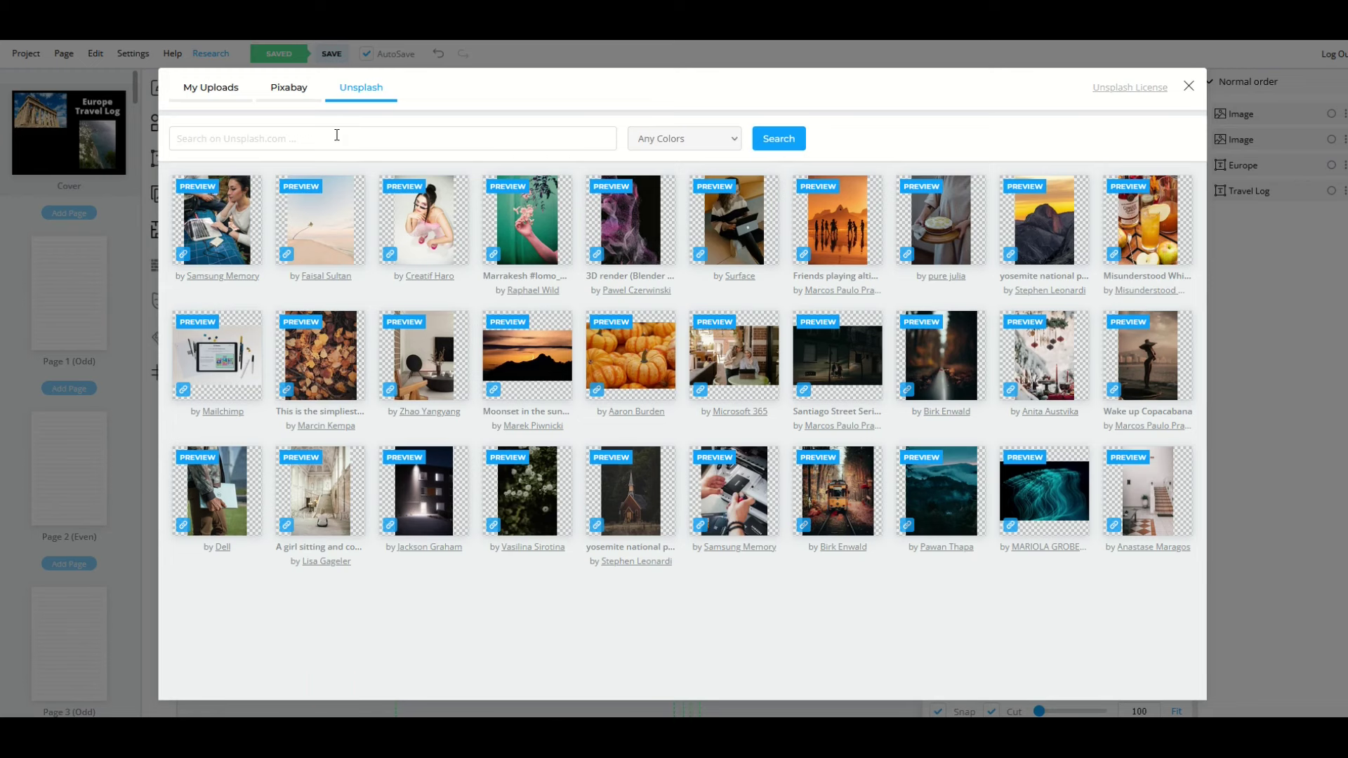
left_click(344, 127)
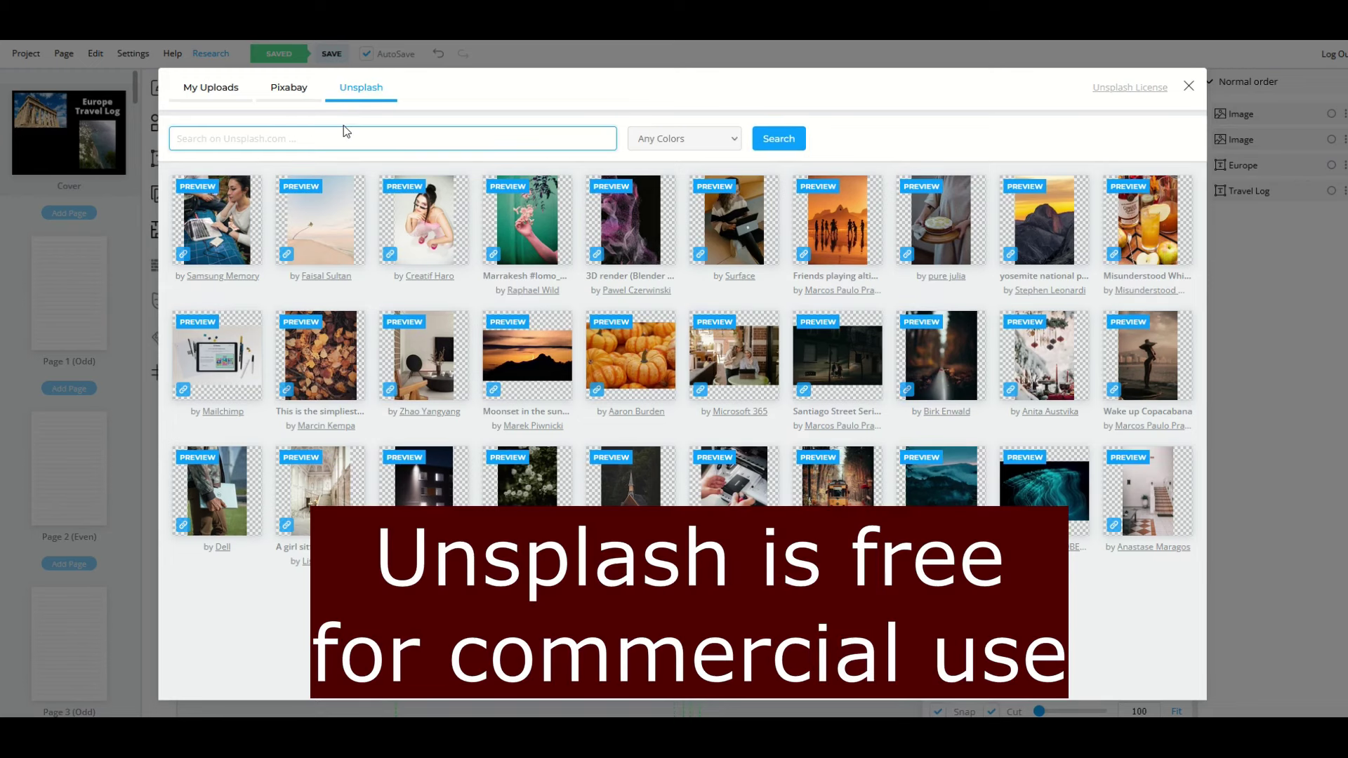
type("europe")
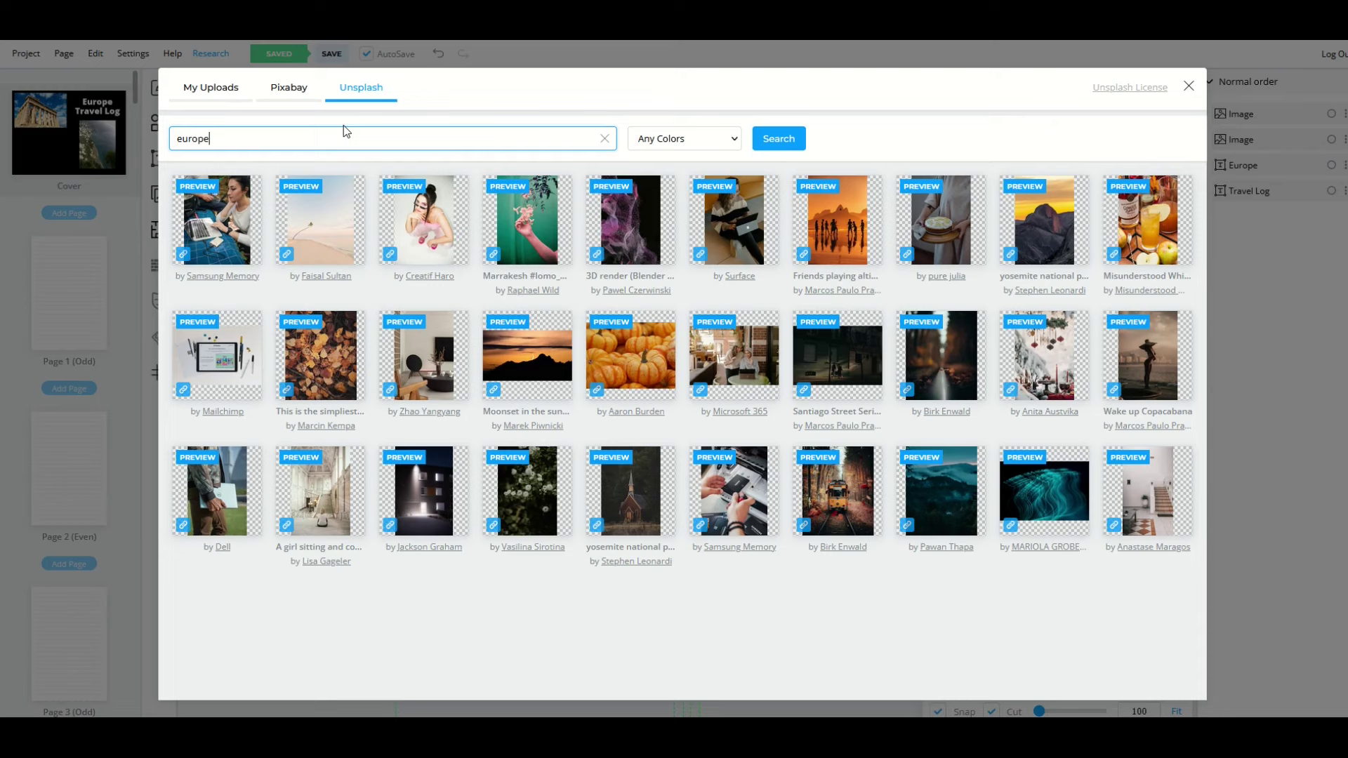
key("Return")
left_click(845, 353)
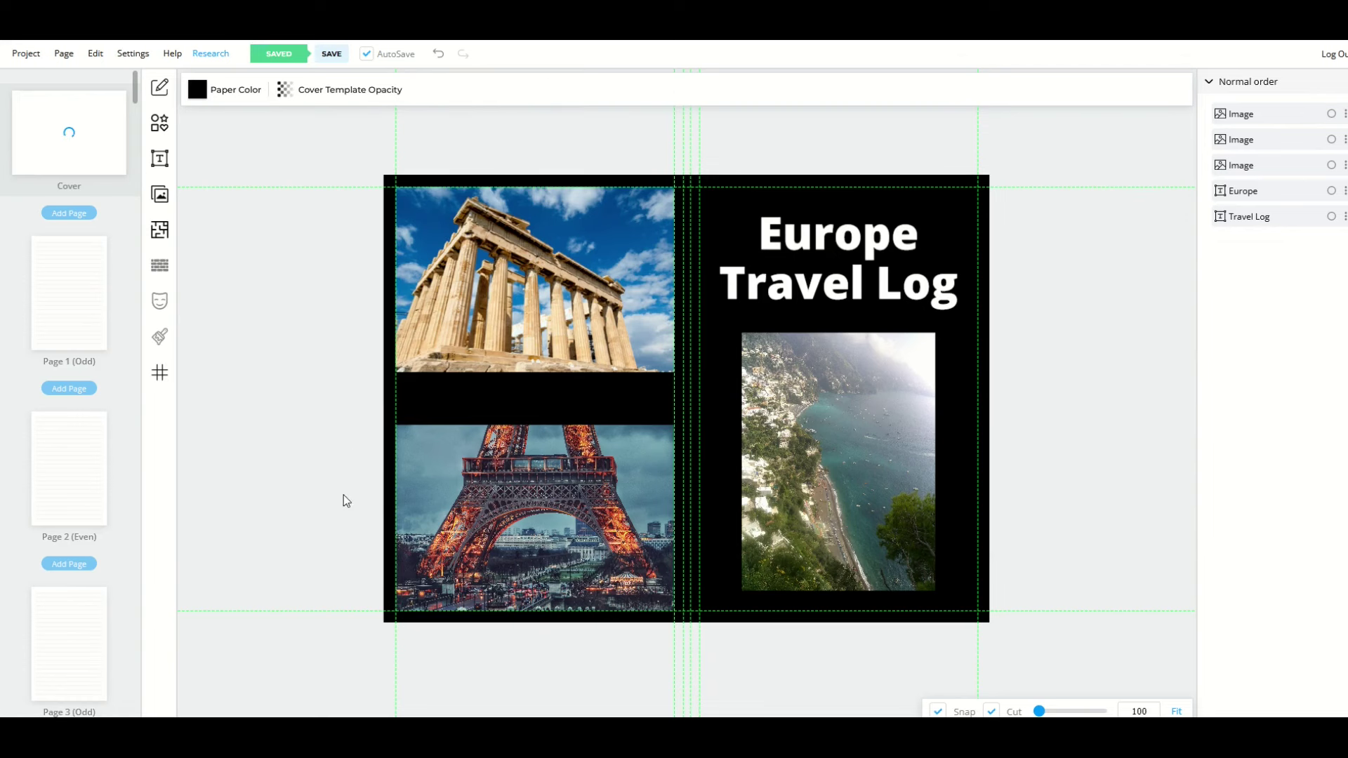
Search Pixabay for 'england' and place Tower Bridge between the back-cover photos
double_click(420, 457)
left_click(289, 87)
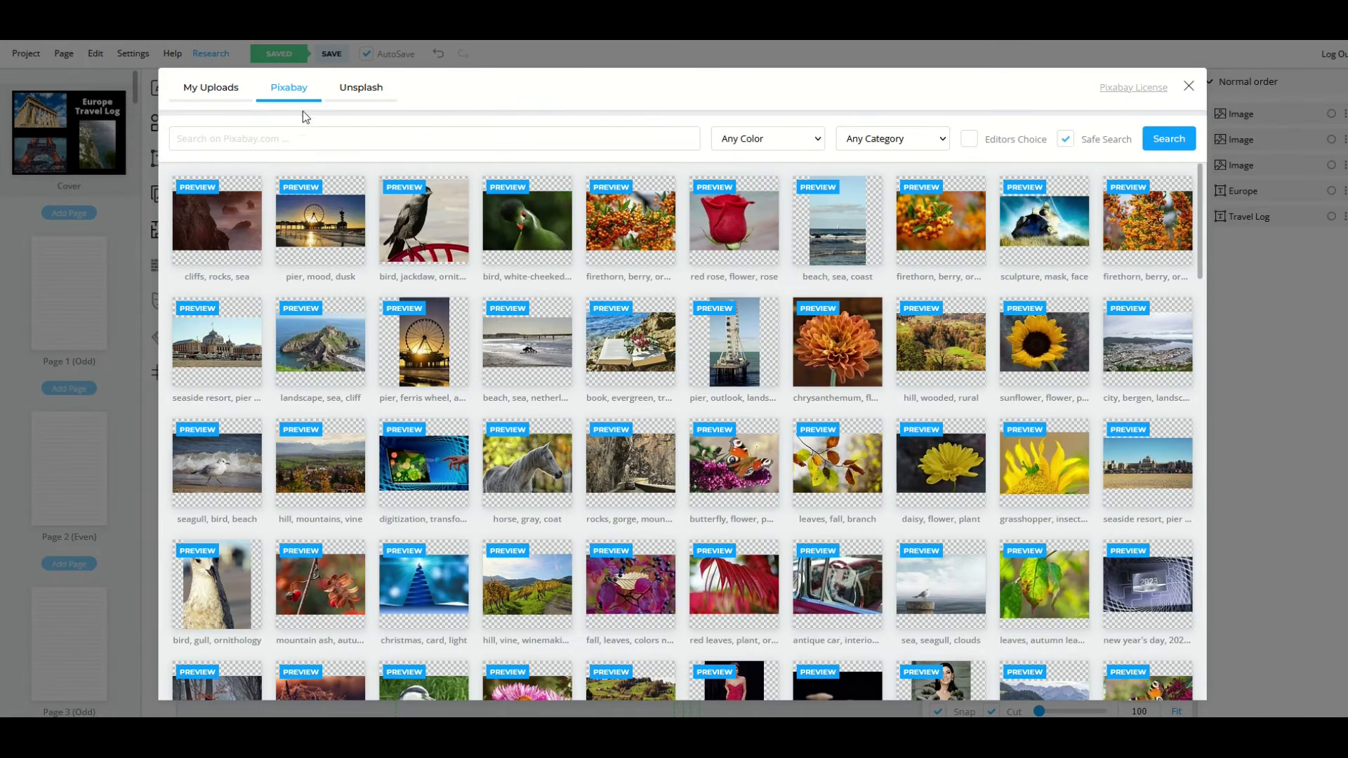
left_click(300, 135)
type("england")
key("Return")
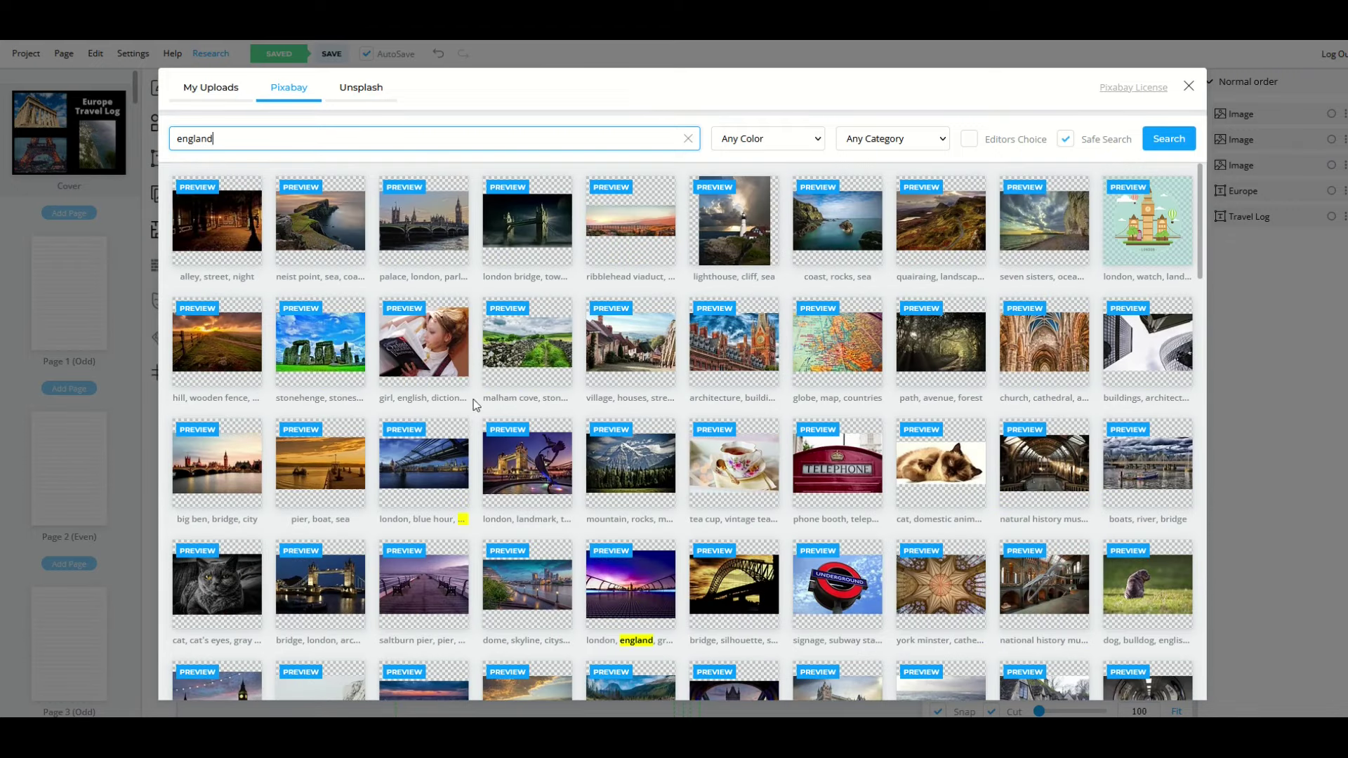
left_click(509, 453)
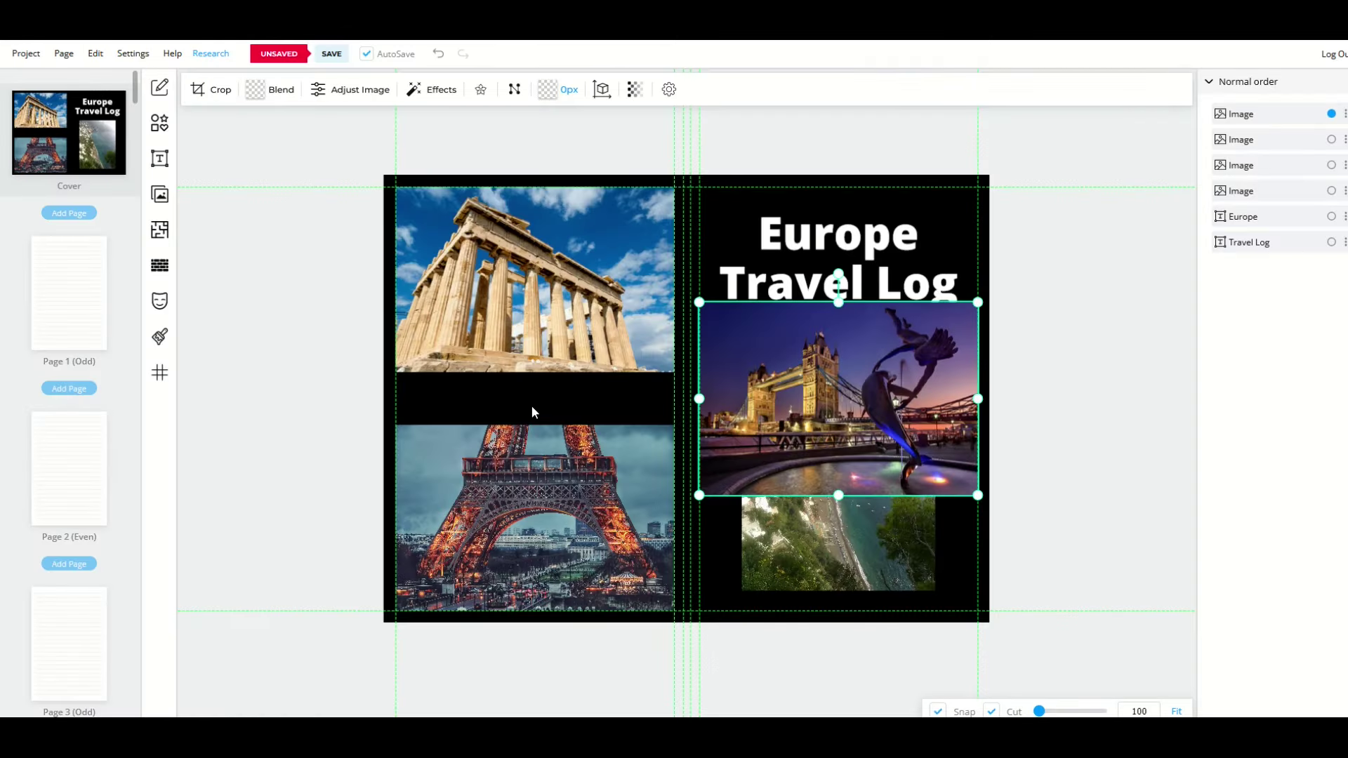
left_click_drag(704, 317, 452, 401)
left_click(548, 400)
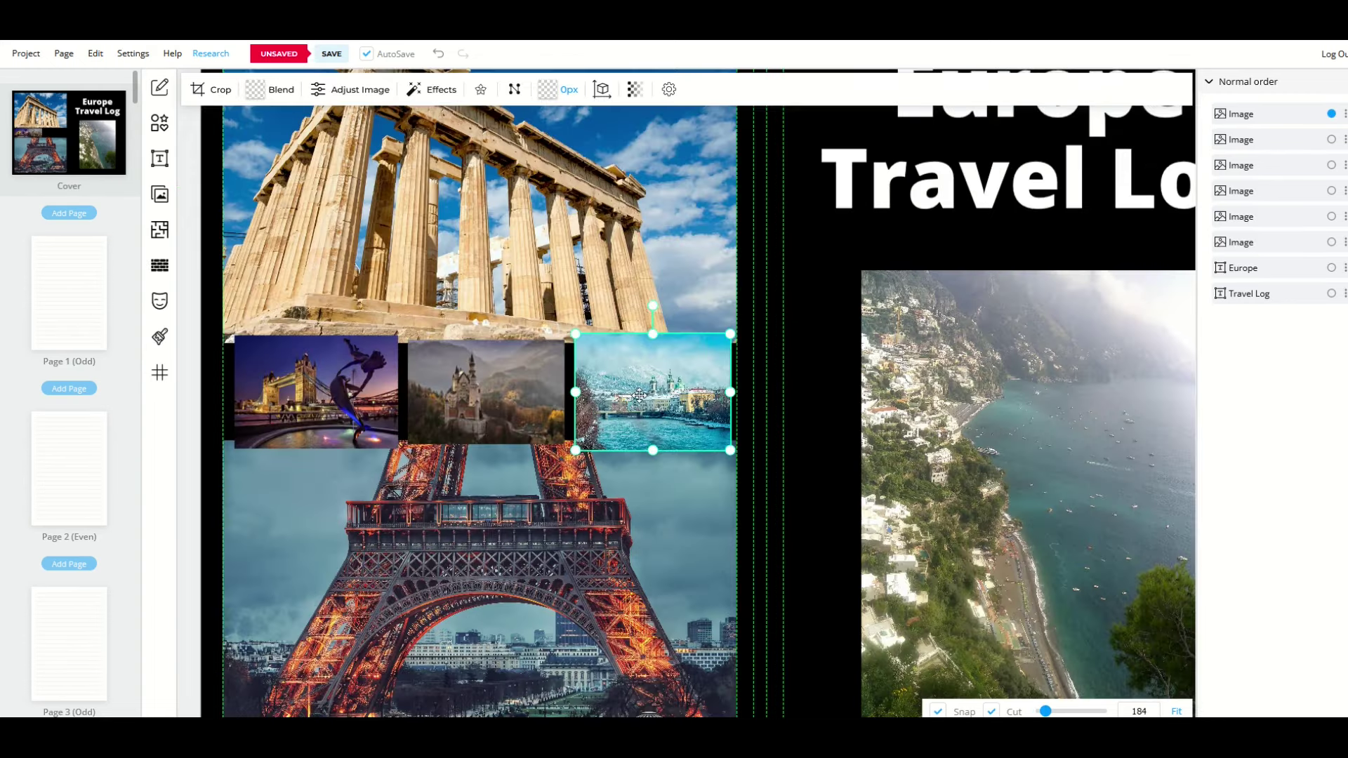
left_click(559, 481)
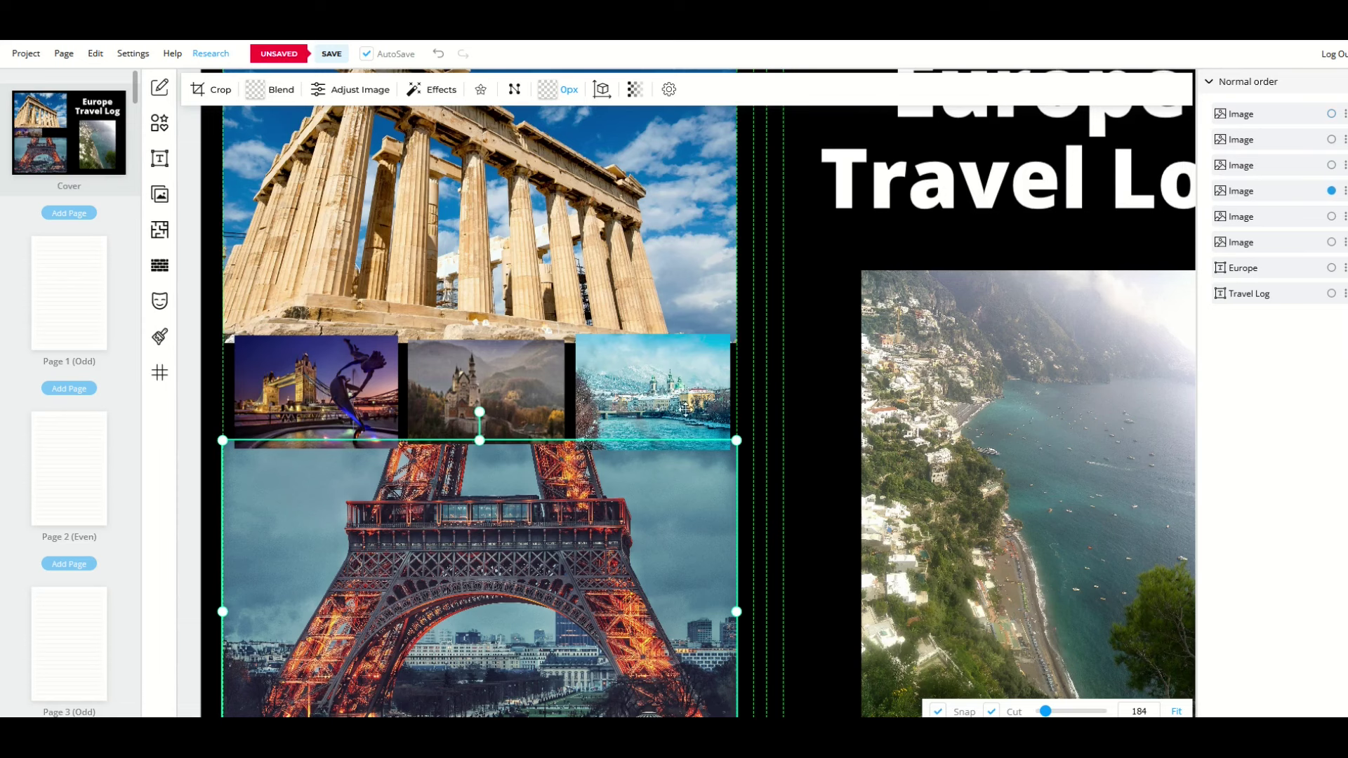
left_click(812, 407)
Enlarge the front coastal photo and centre it under the title
scroll(824, 367, "down", 4)
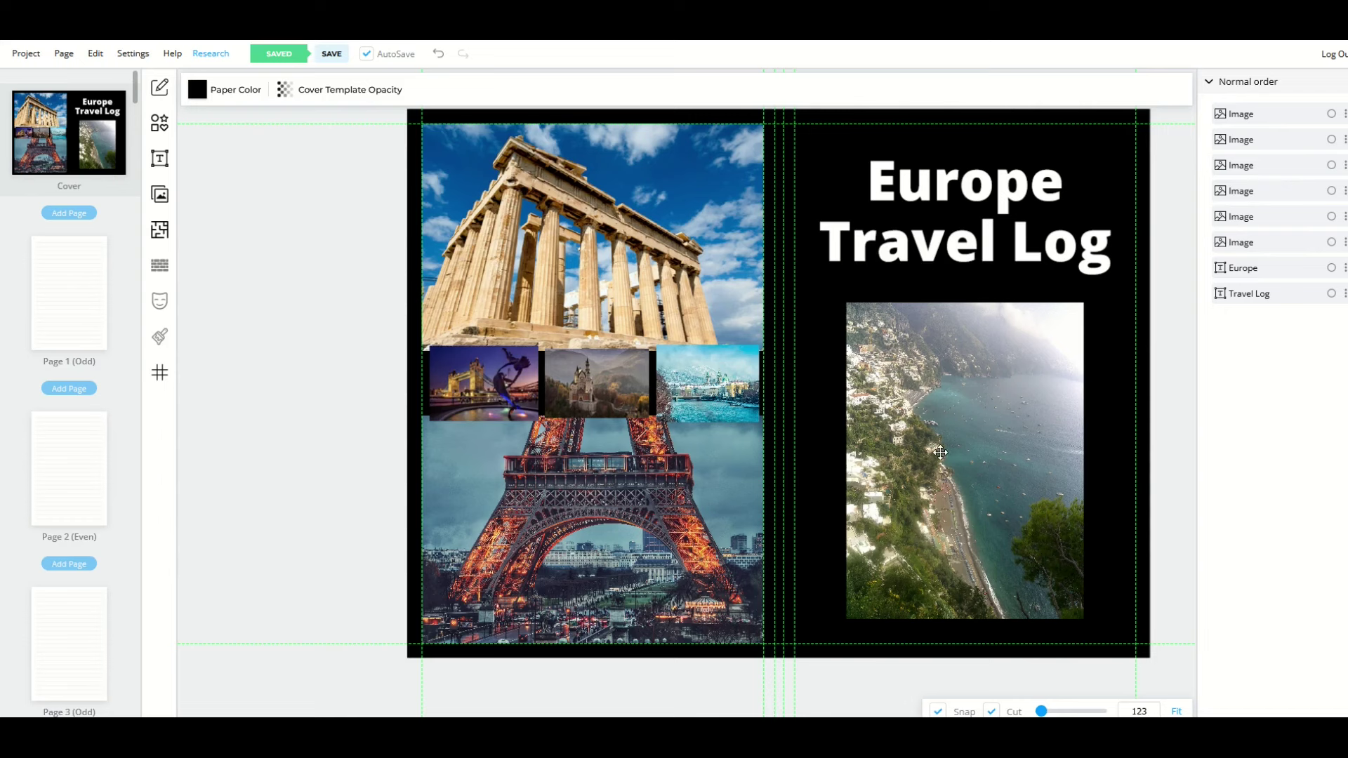
left_click(931, 410)
left_click_drag(847, 303, 819, 265)
left_click_drag(917, 341, 931, 354)
key("Escape")
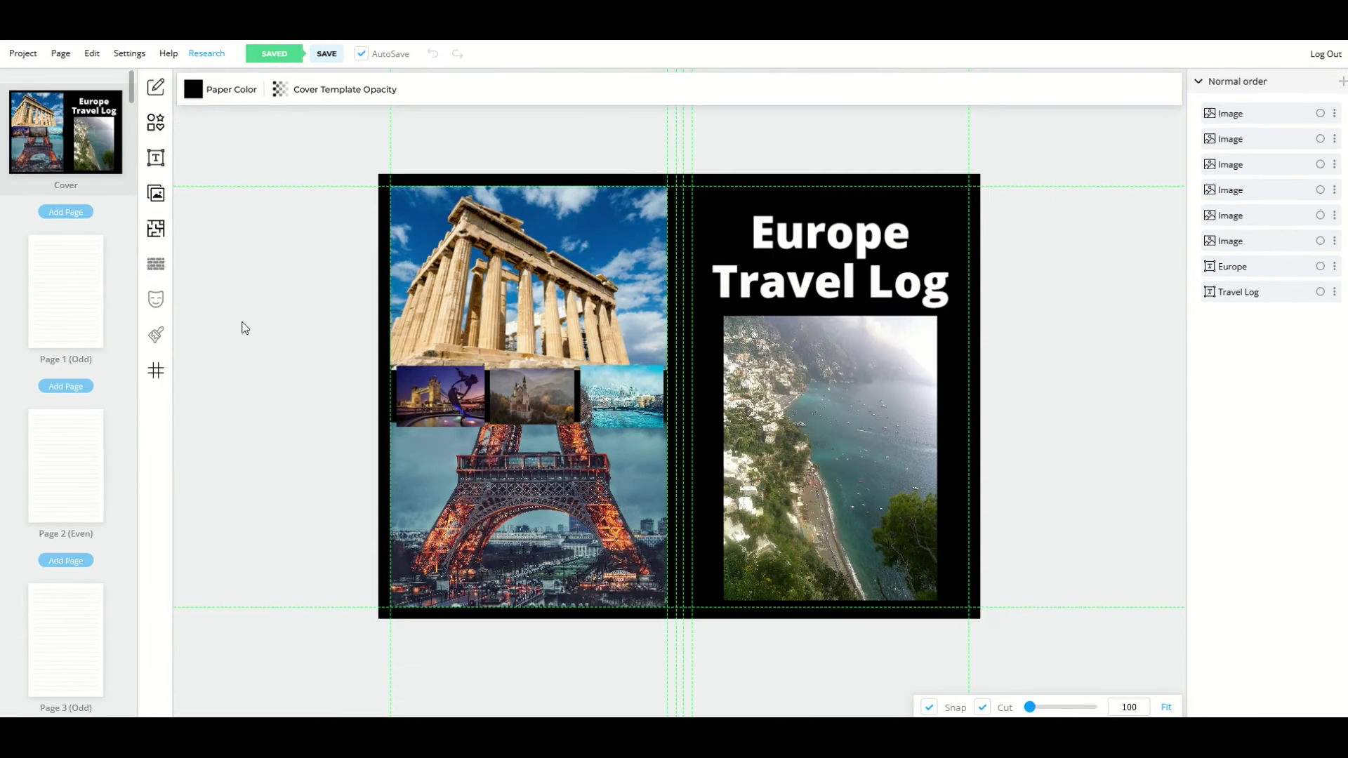
Switch the editor from the cover to interior Page 1 (Odd), the wide-ruled page
scroll(44, 264, "down", 3)
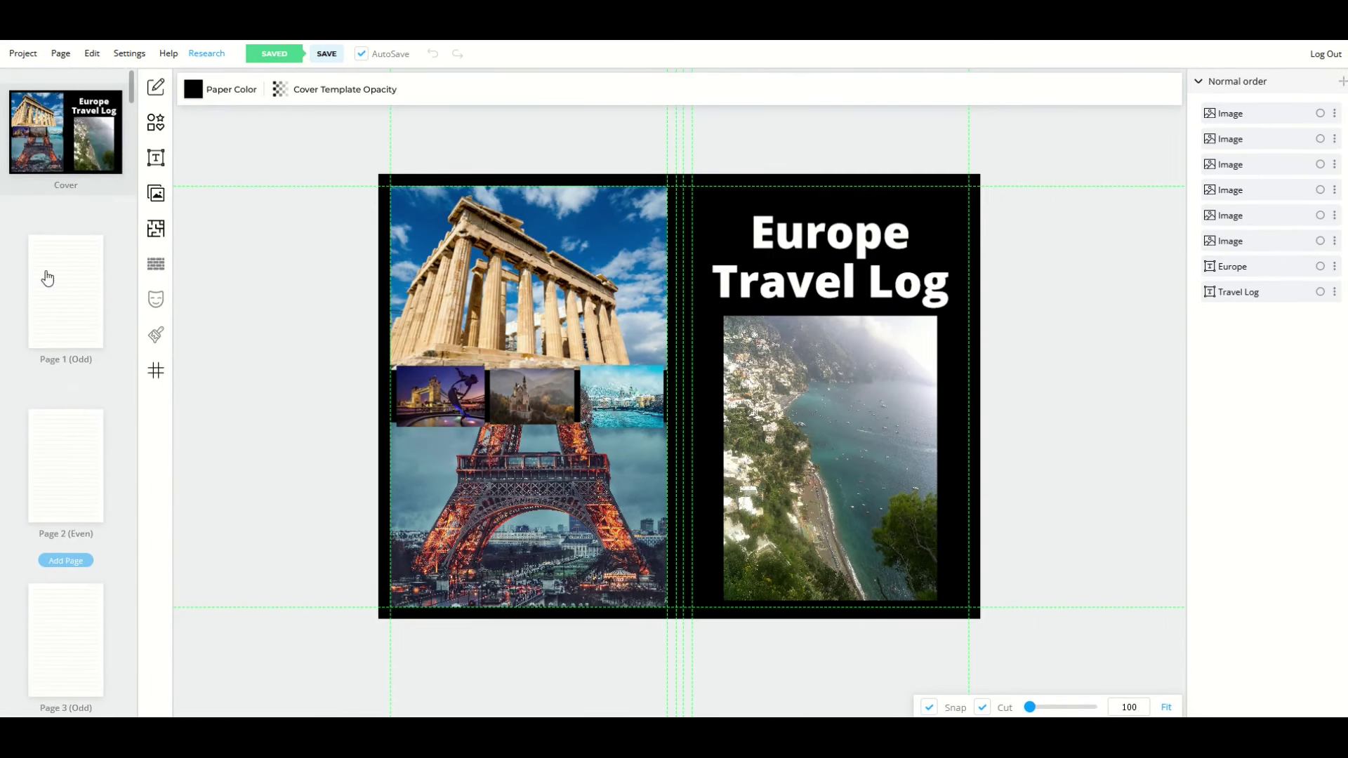
left_click(56, 285)
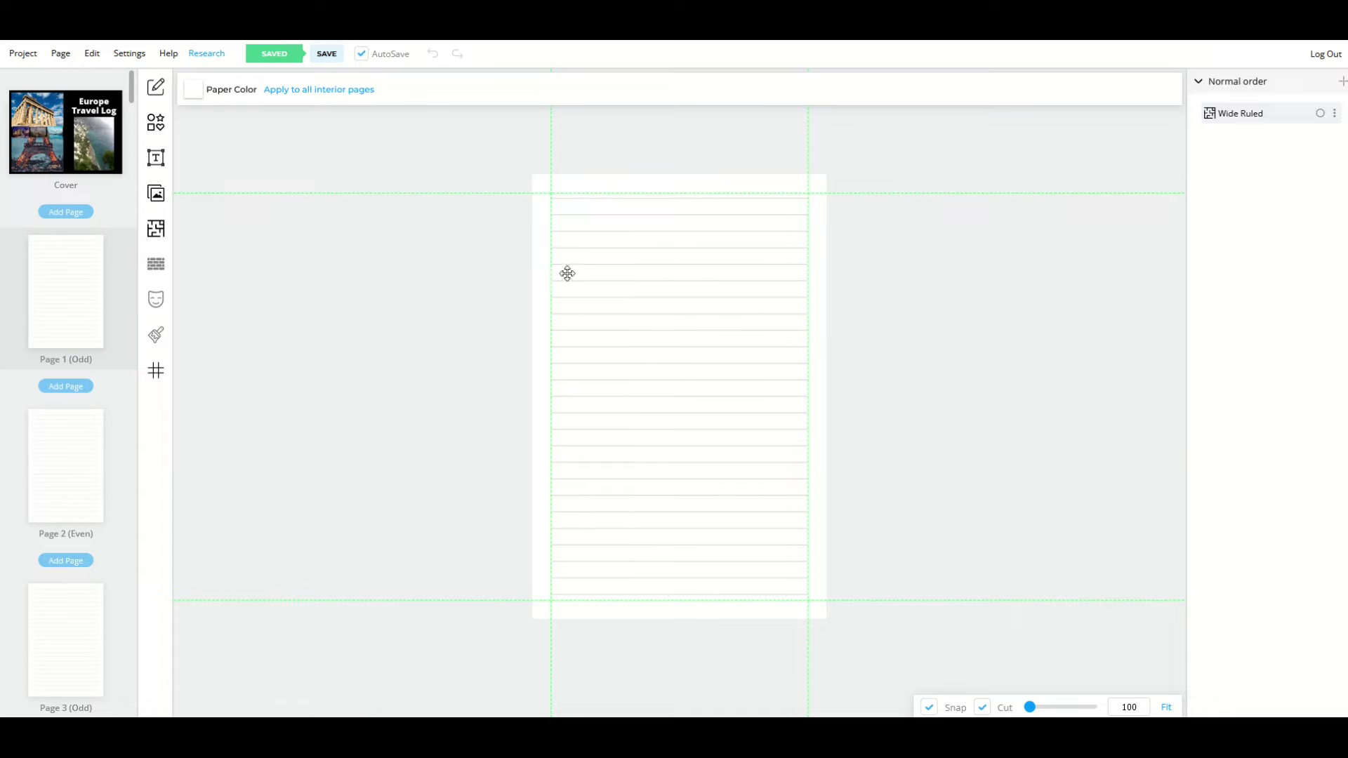
Search Pixabay for 'rome' and insert the Colosseum photo onto Page 1
left_click(152, 202)
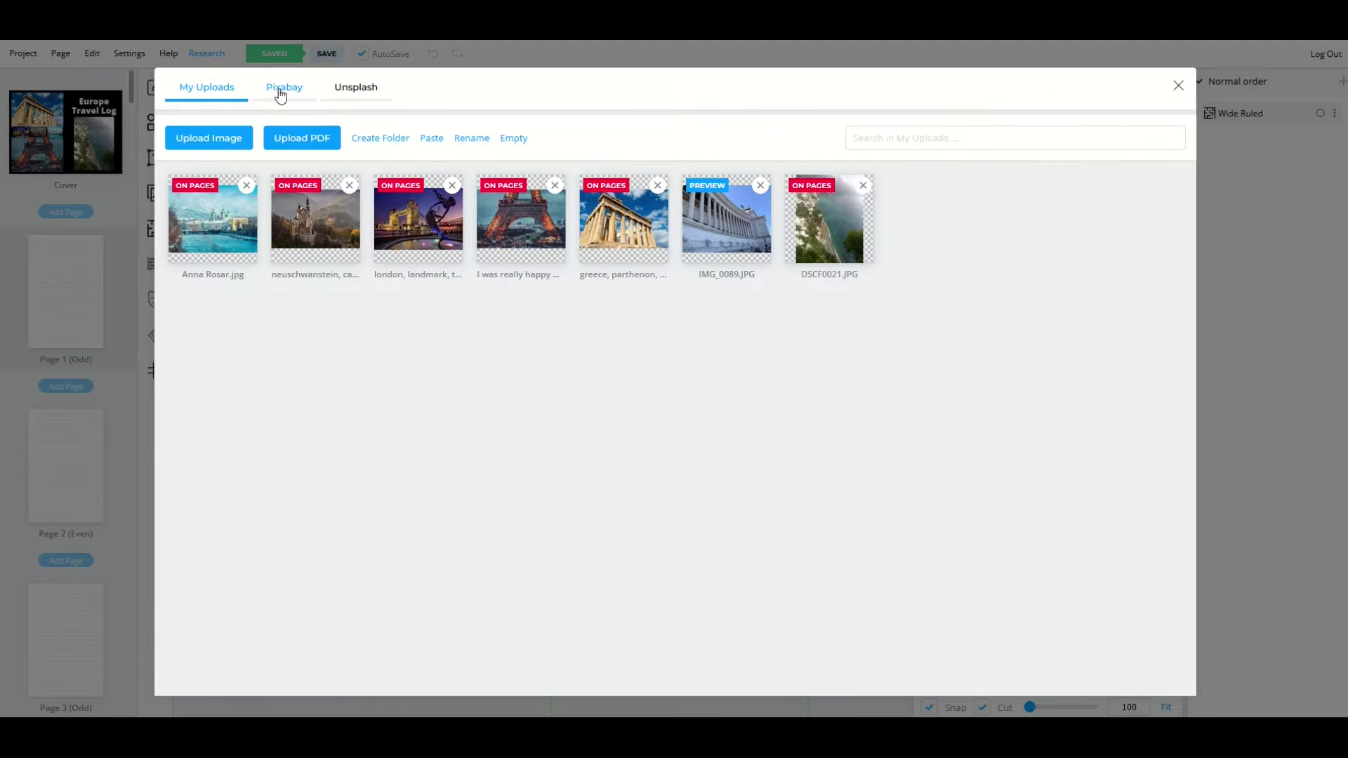
left_click(280, 96)
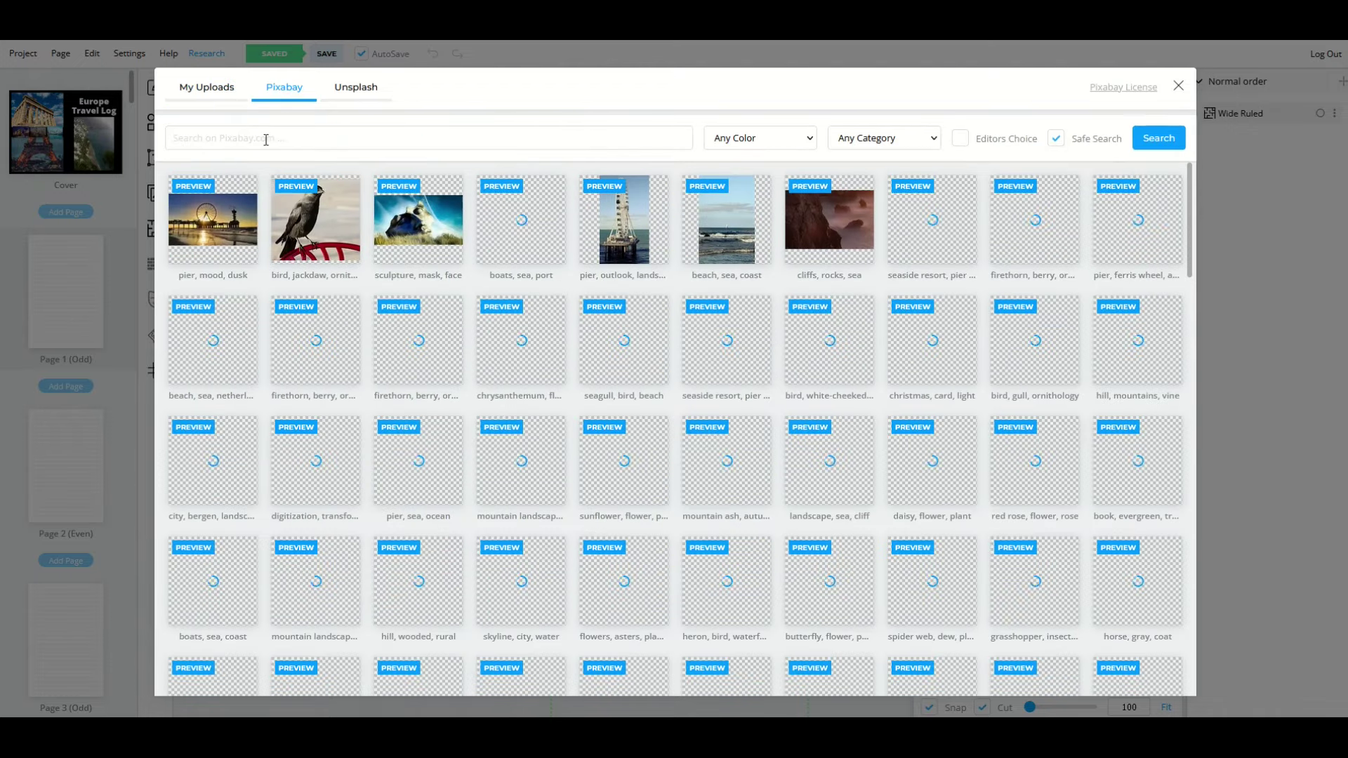
left_click(265, 138)
type("rome")
key("Return")
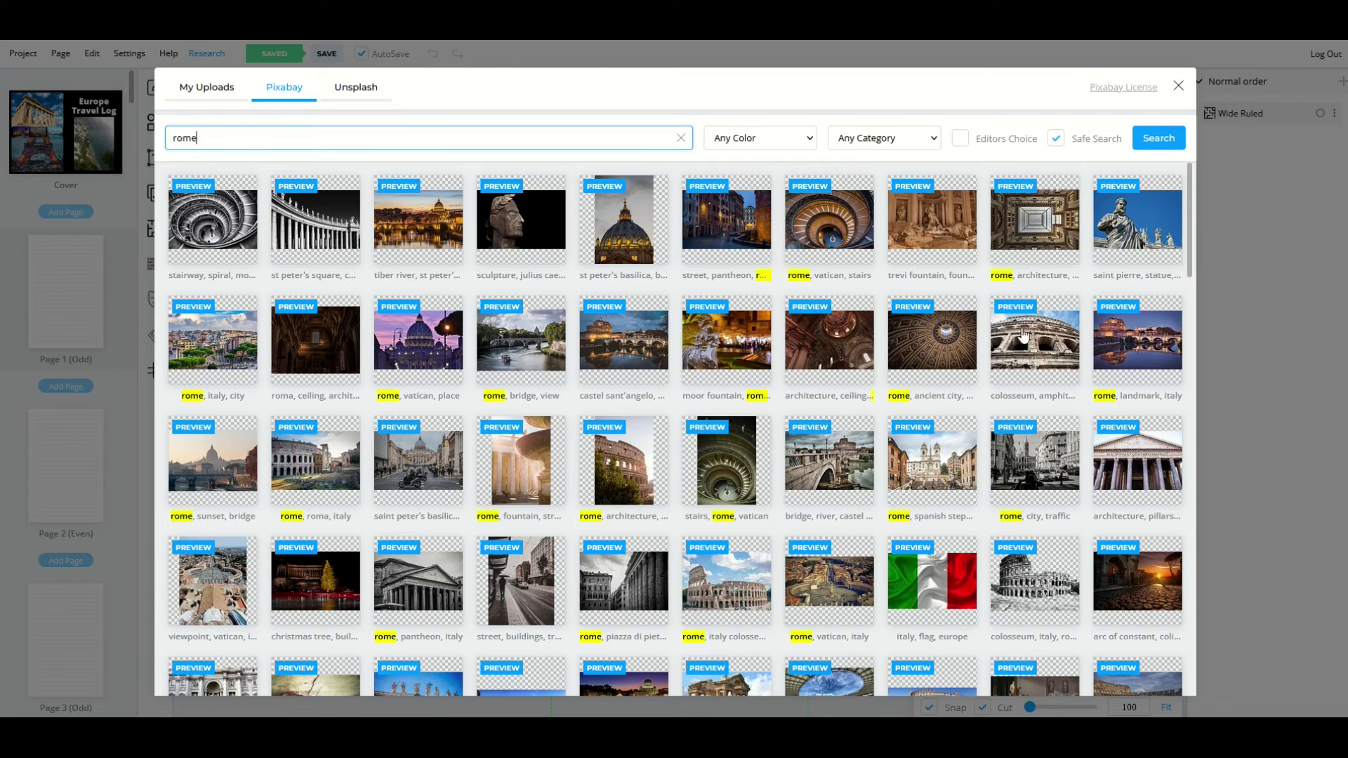
left_click(1043, 354)
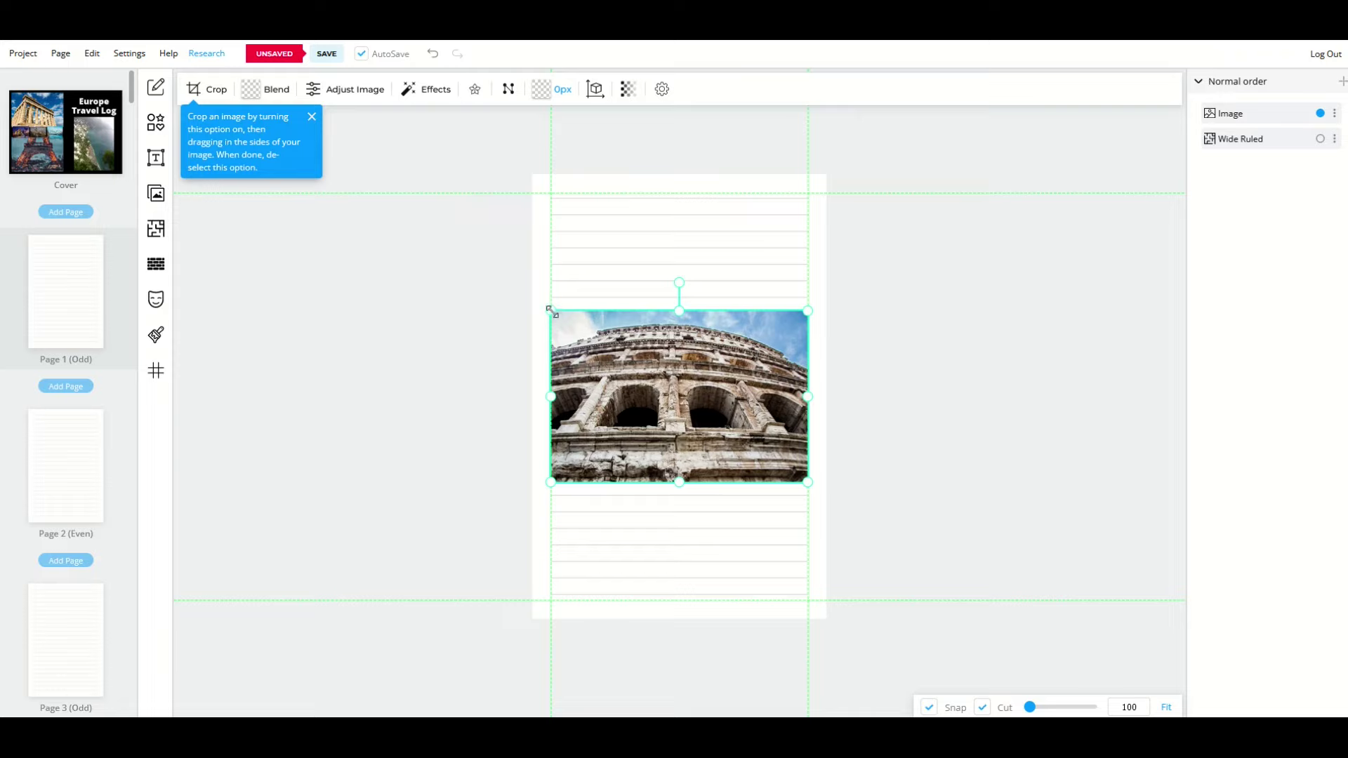
Shrink the Colosseum photo and apply the Black & White effect
left_click_drag(552, 311, 760, 227)
left_click(411, 91)
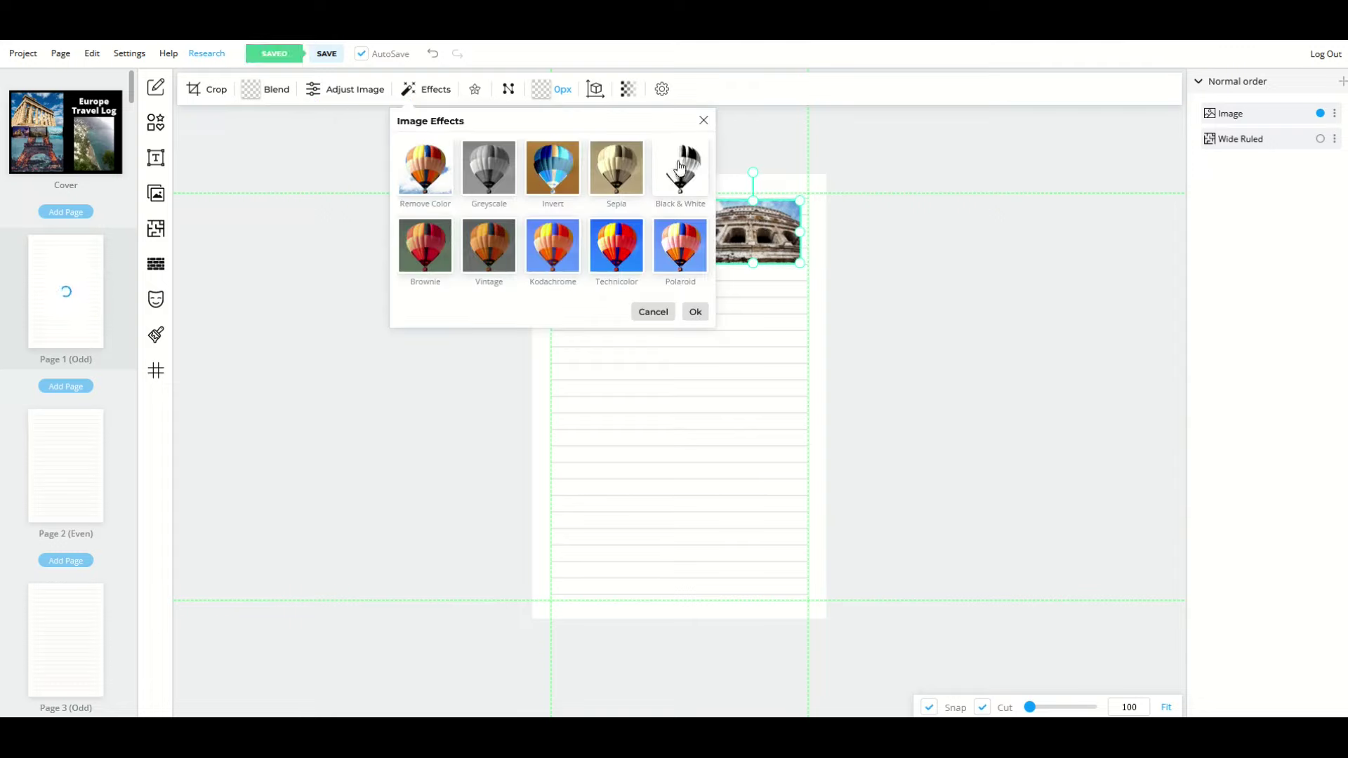
left_click(680, 167)
left_click(489, 167)
left_click(685, 314)
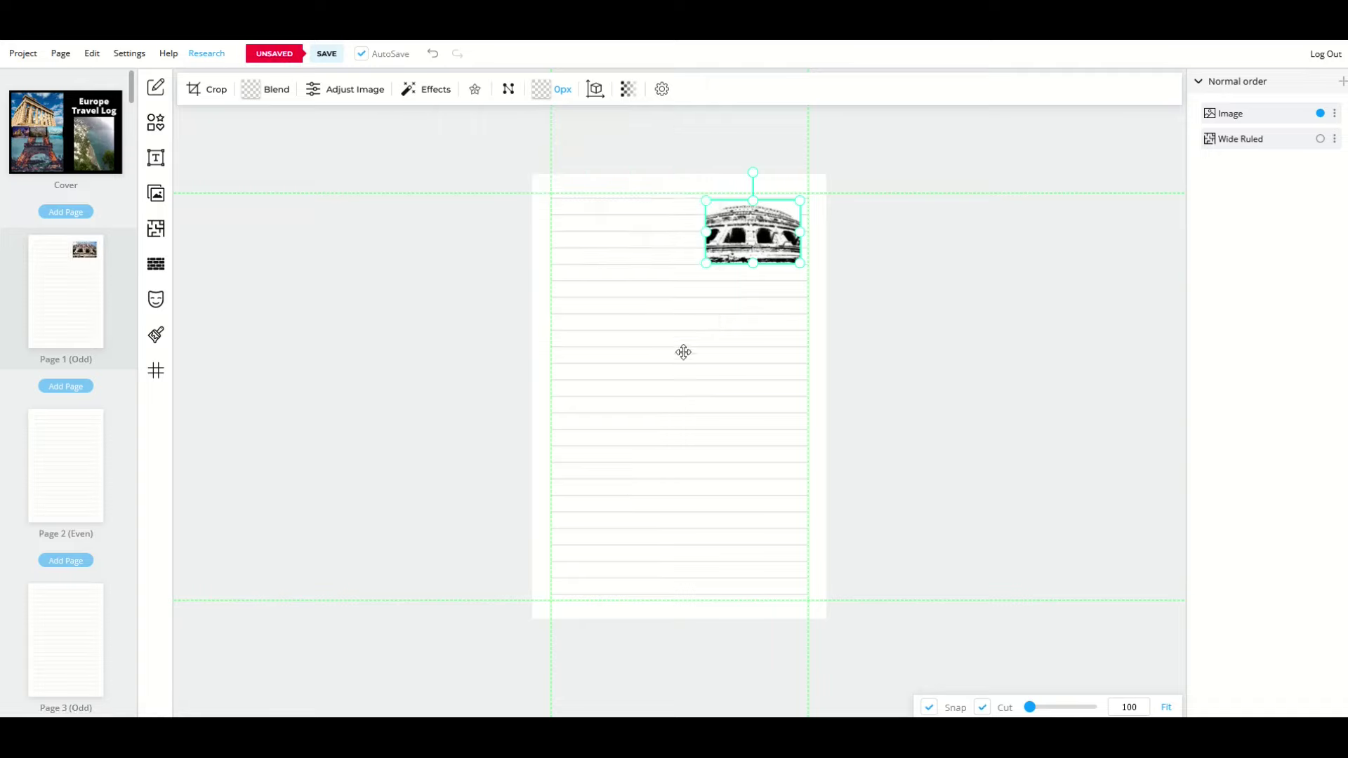
Stretch the photo across the top of the page and fade it to 20% opacity
left_click(347, 94)
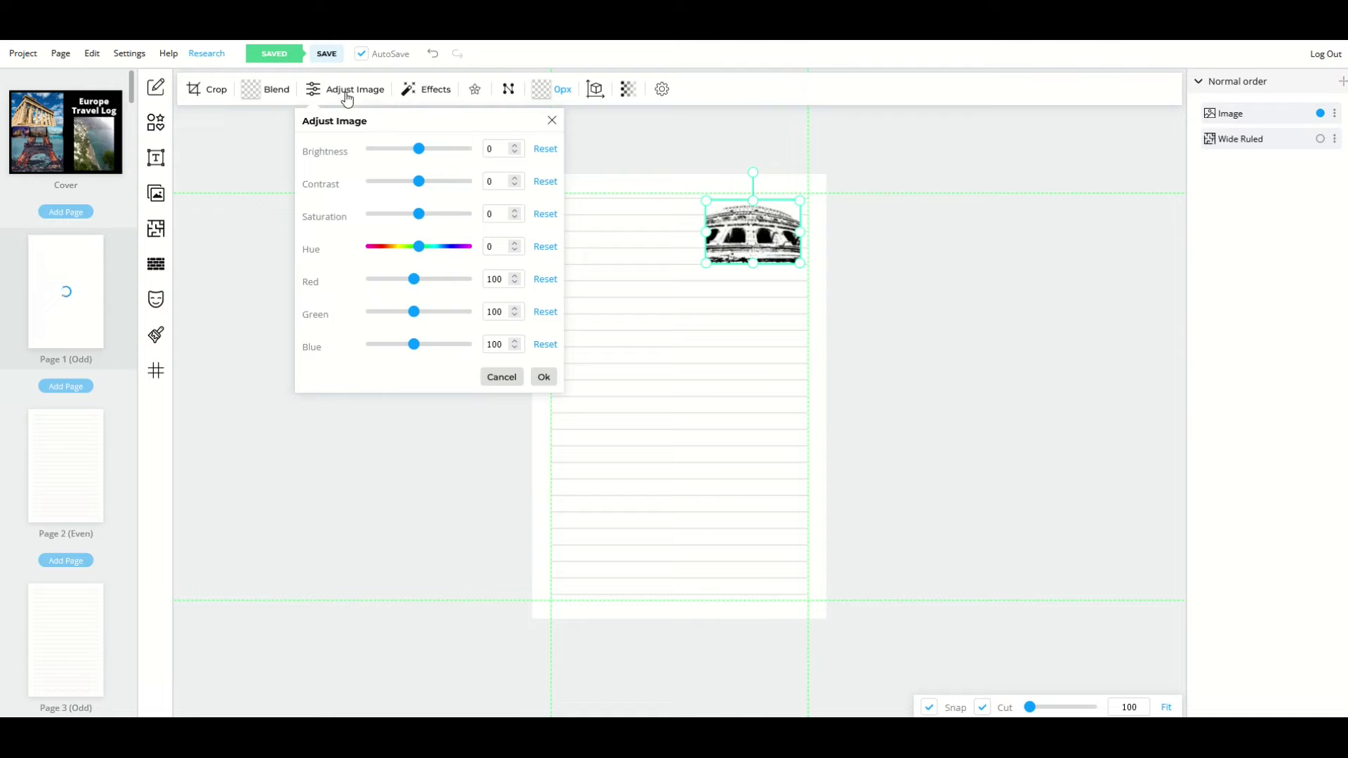
left_click_drag(705, 264, 554, 367)
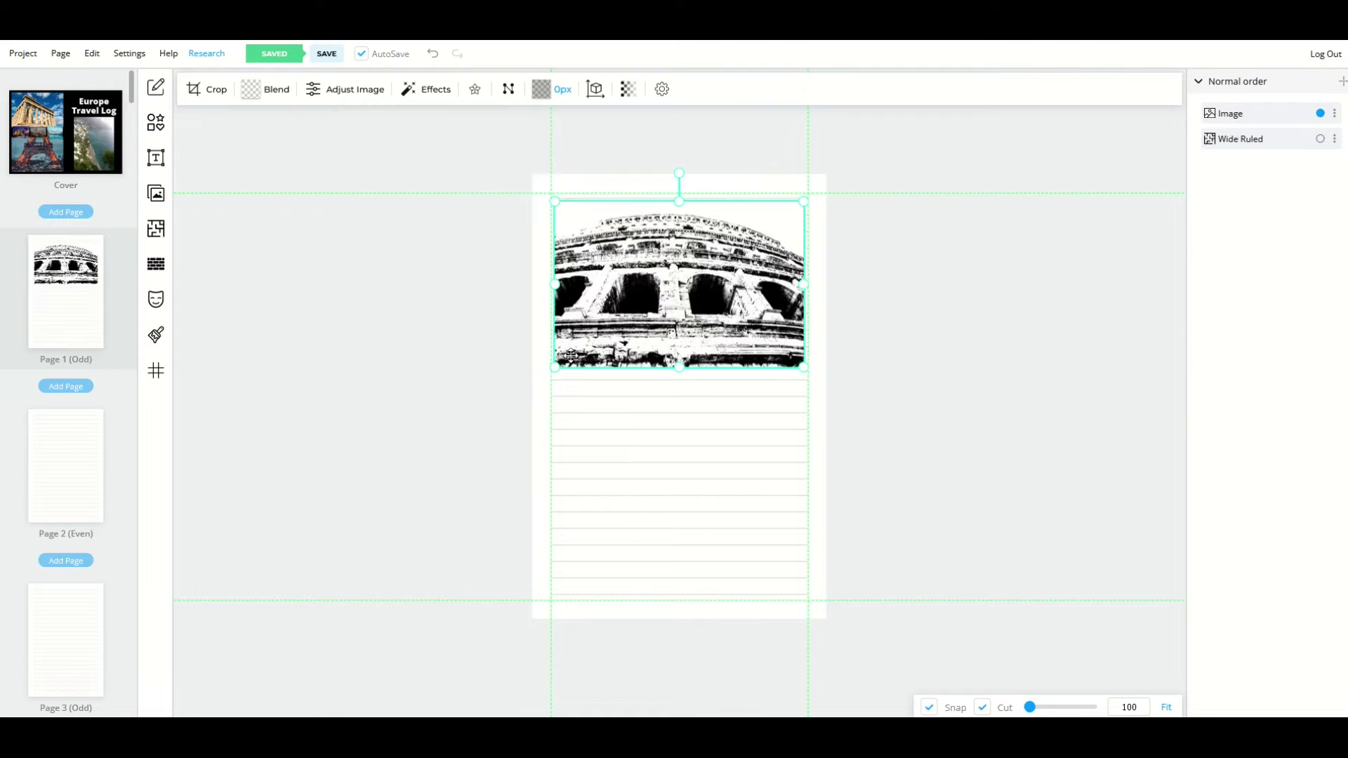
mouse_move(668, 300)
left_mouse_down()
mouse_move(674, 394)
mouse_move(660, 393)
mouse_move(666, 287)
mouse_move(667, 302)
left_mouse_up()
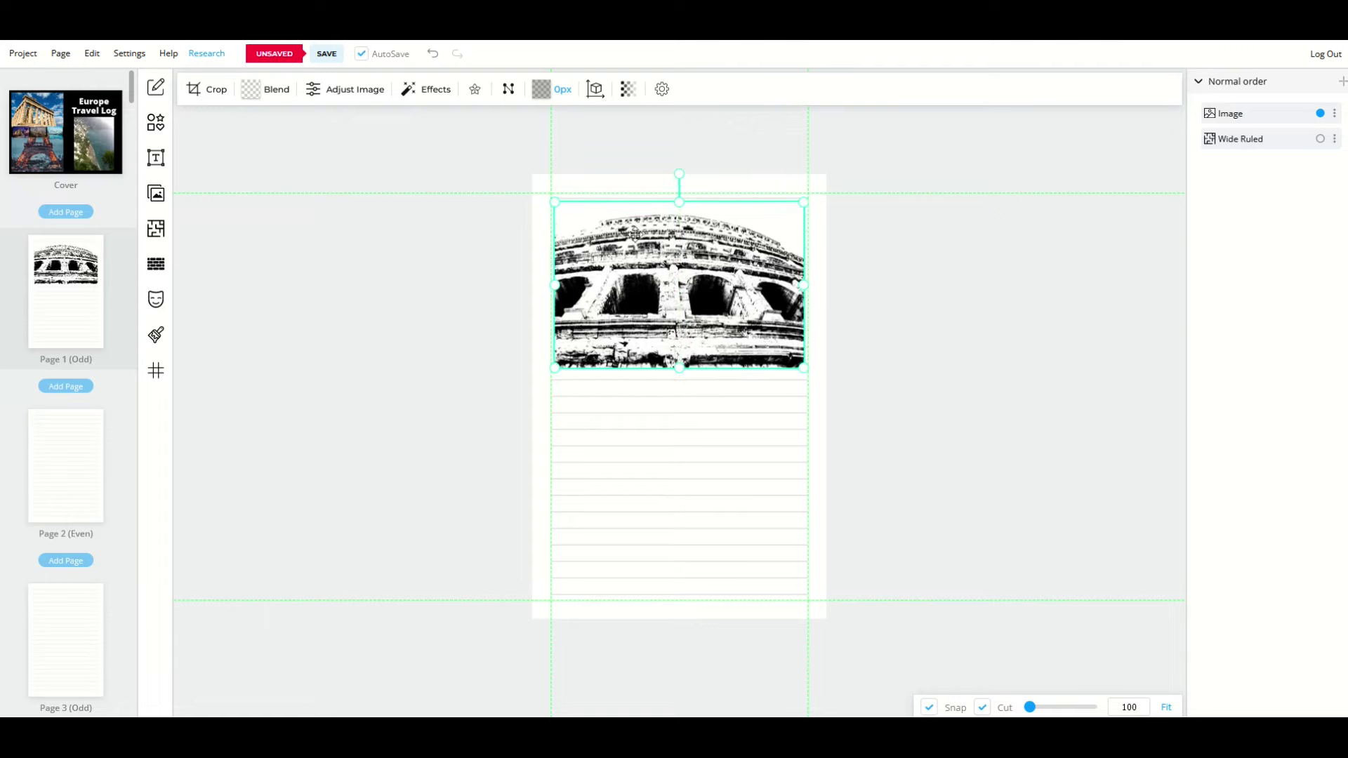
left_click(627, 97)
left_click_drag(729, 148, 649, 149)
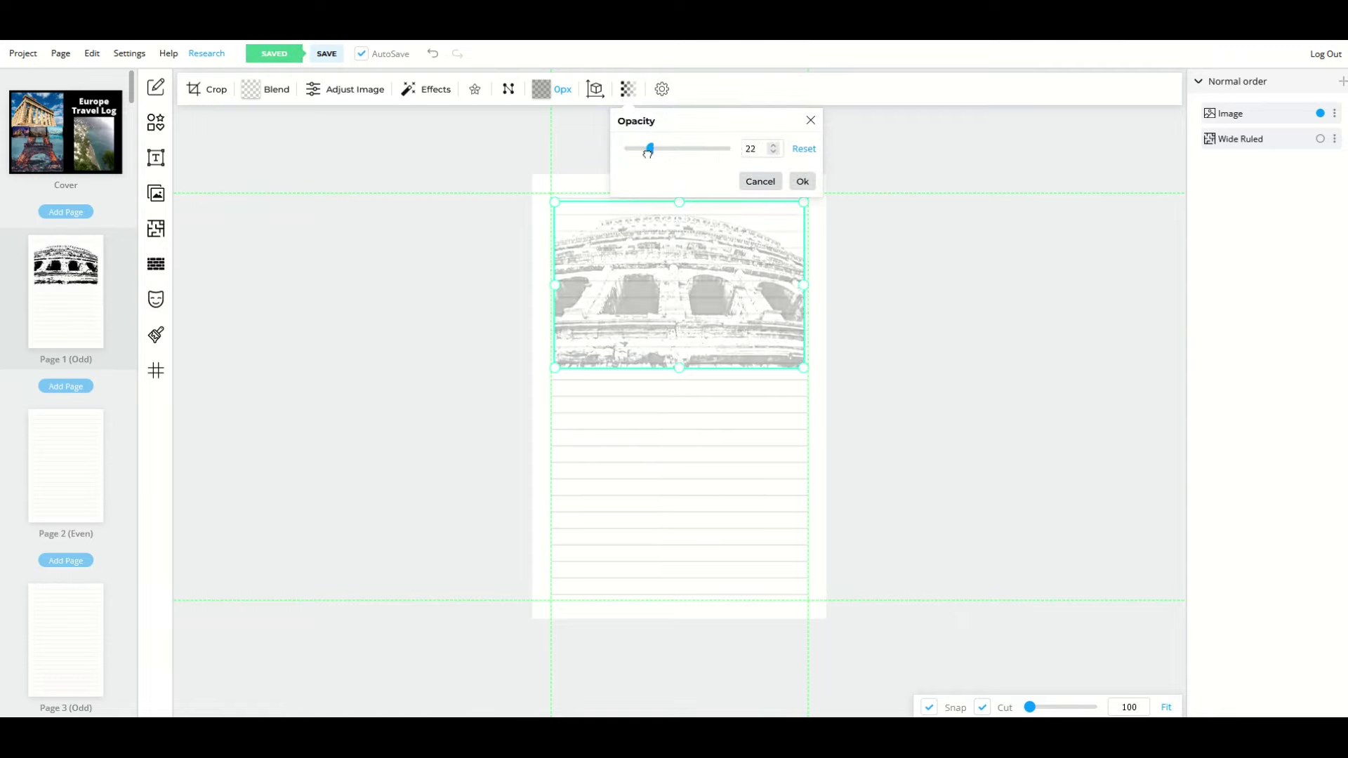
left_click(801, 182)
left_click(888, 291)
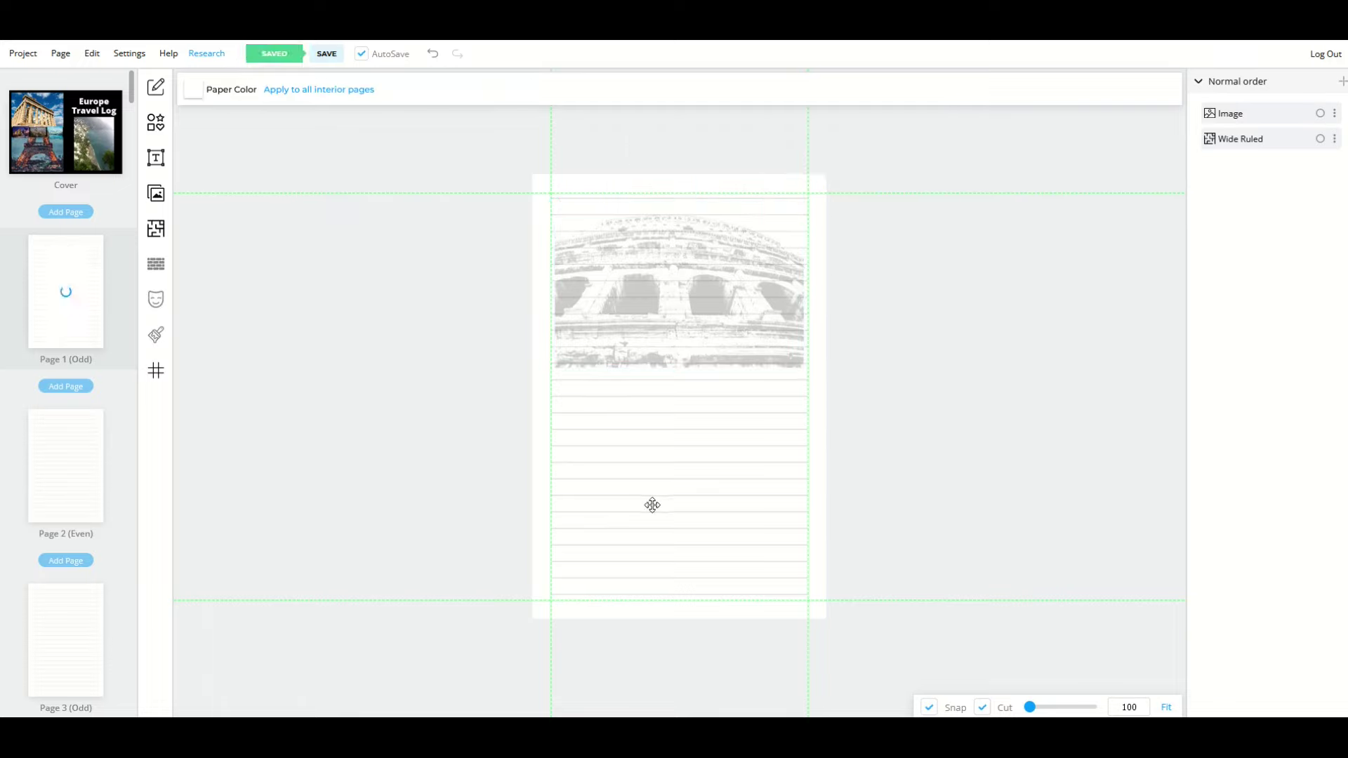
Return to the Cover in the page list and save the project
scroll(50, 358, "down", 2)
scroll(51, 358, "down", 2)
scroll(51, 355, "up", 4)
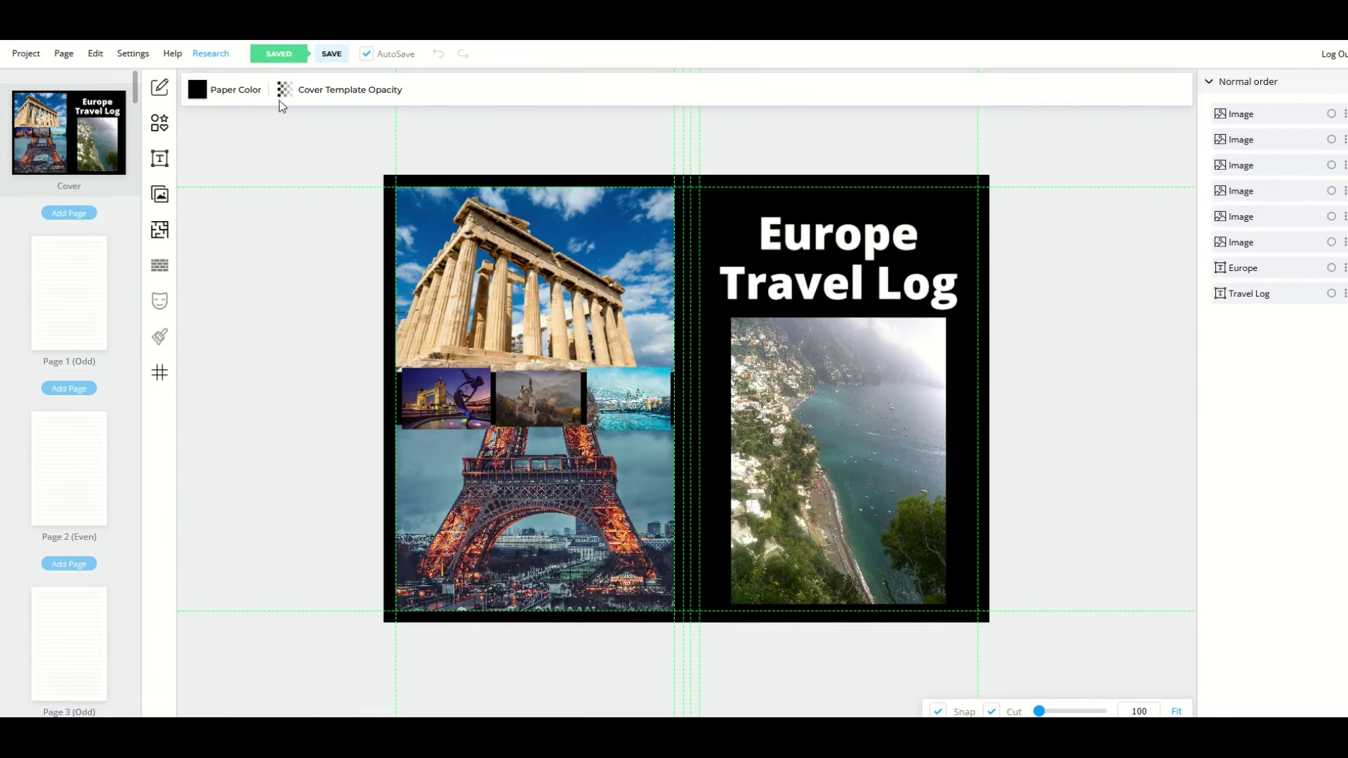
left_click(330, 56)
Download the project as Travel_Journal_Europe (RGB).zip using Download this Project (RGB)
left_click(26, 56)
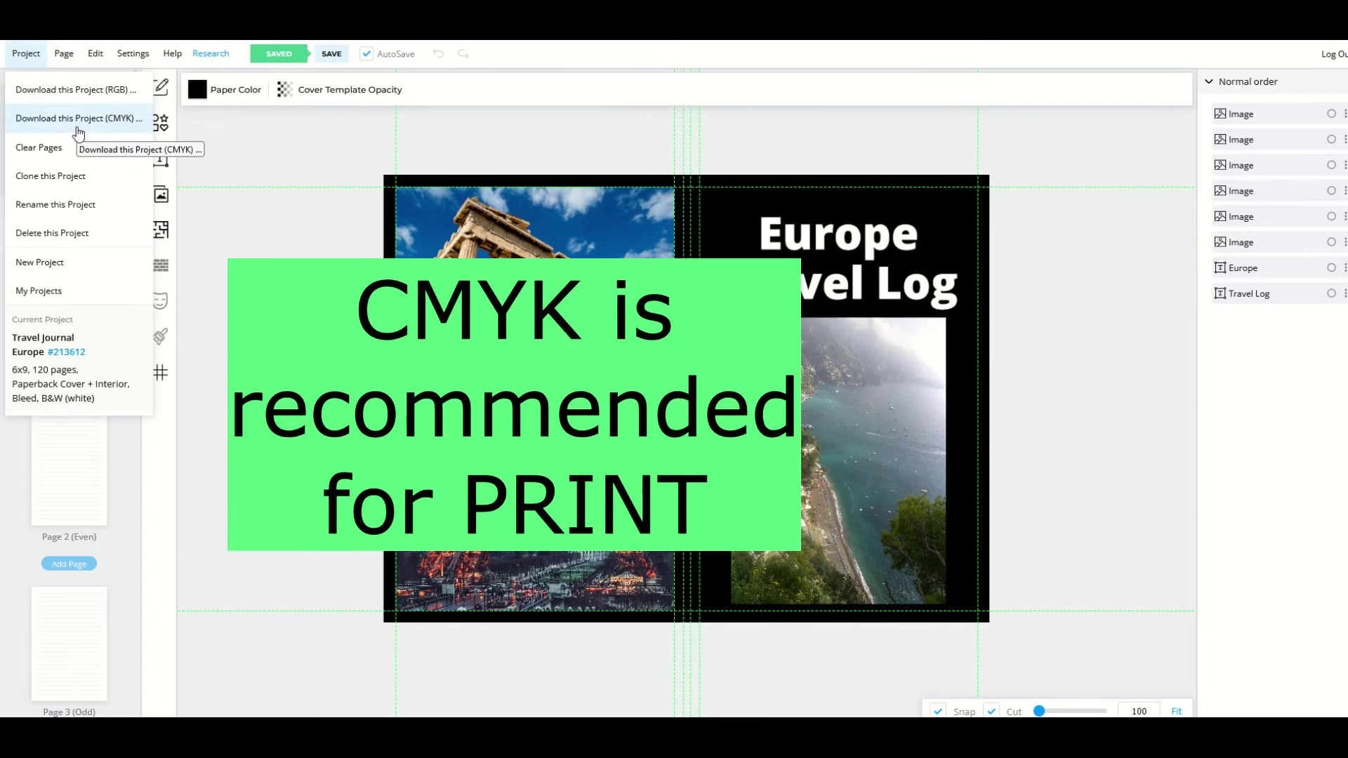
left_click(99, 88)
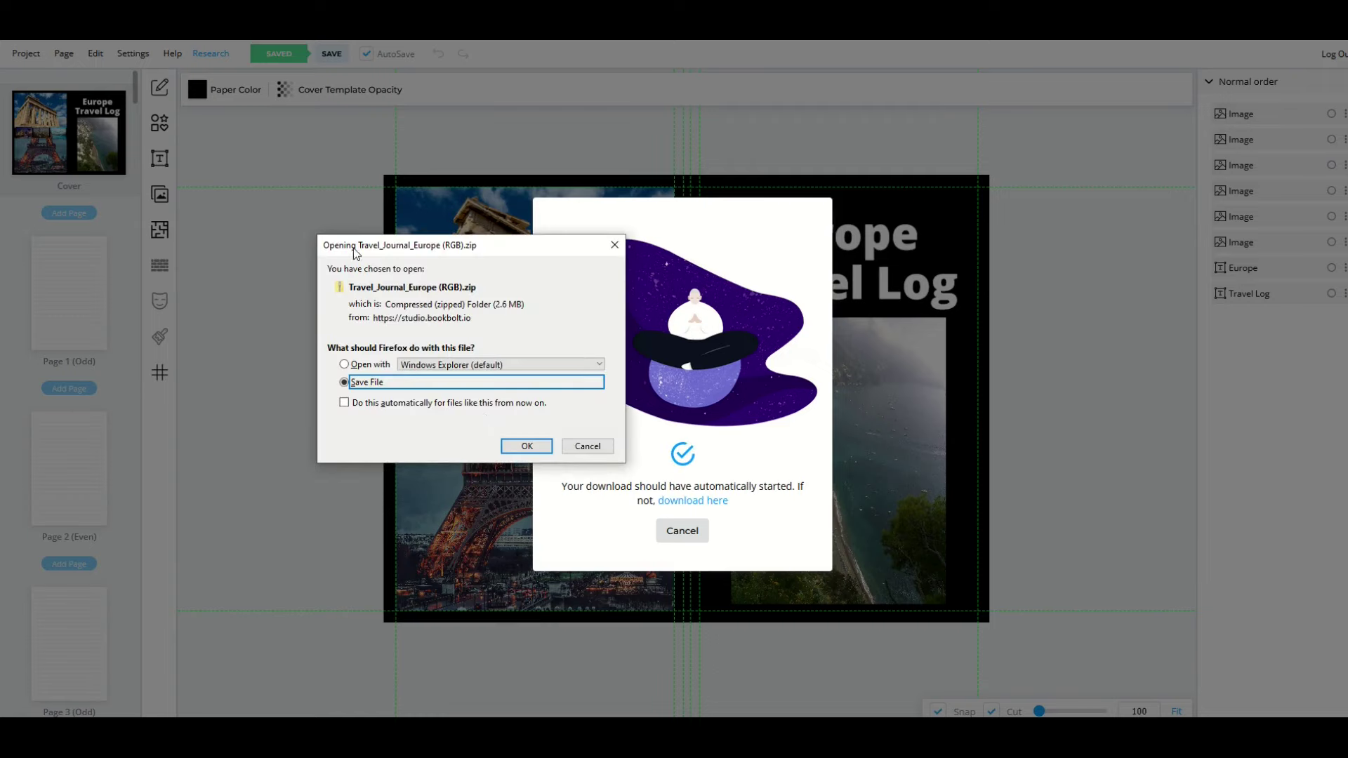
left_click_drag(368, 256, 444, 272)
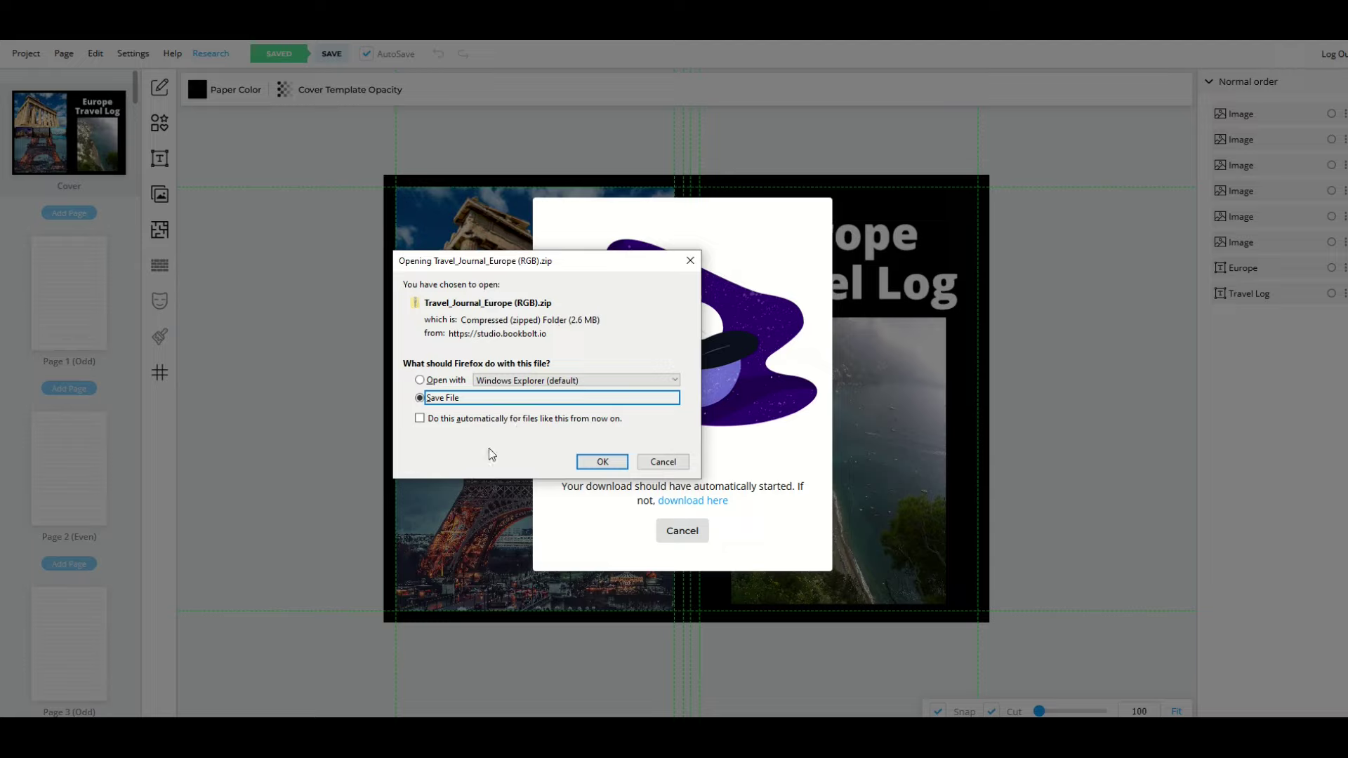
left_click(582, 465)
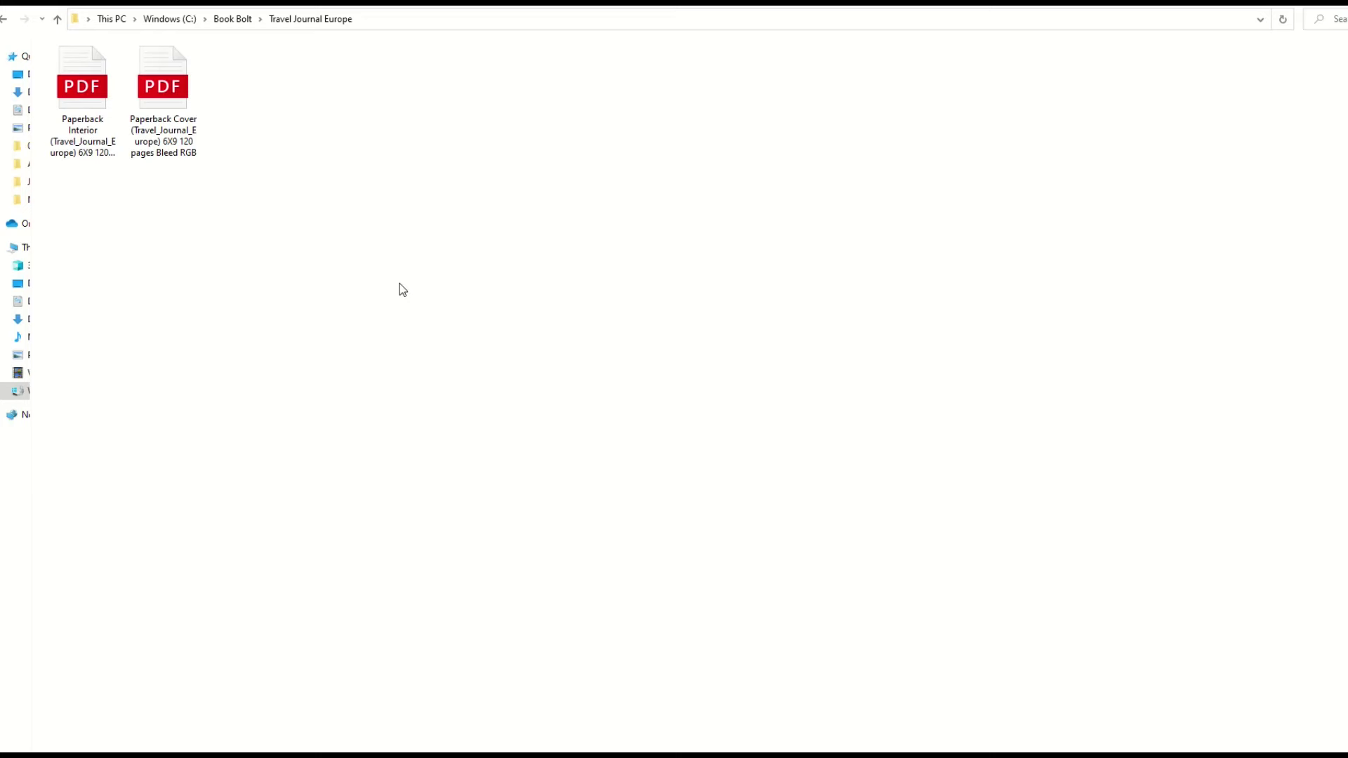
left_click(90, 103)
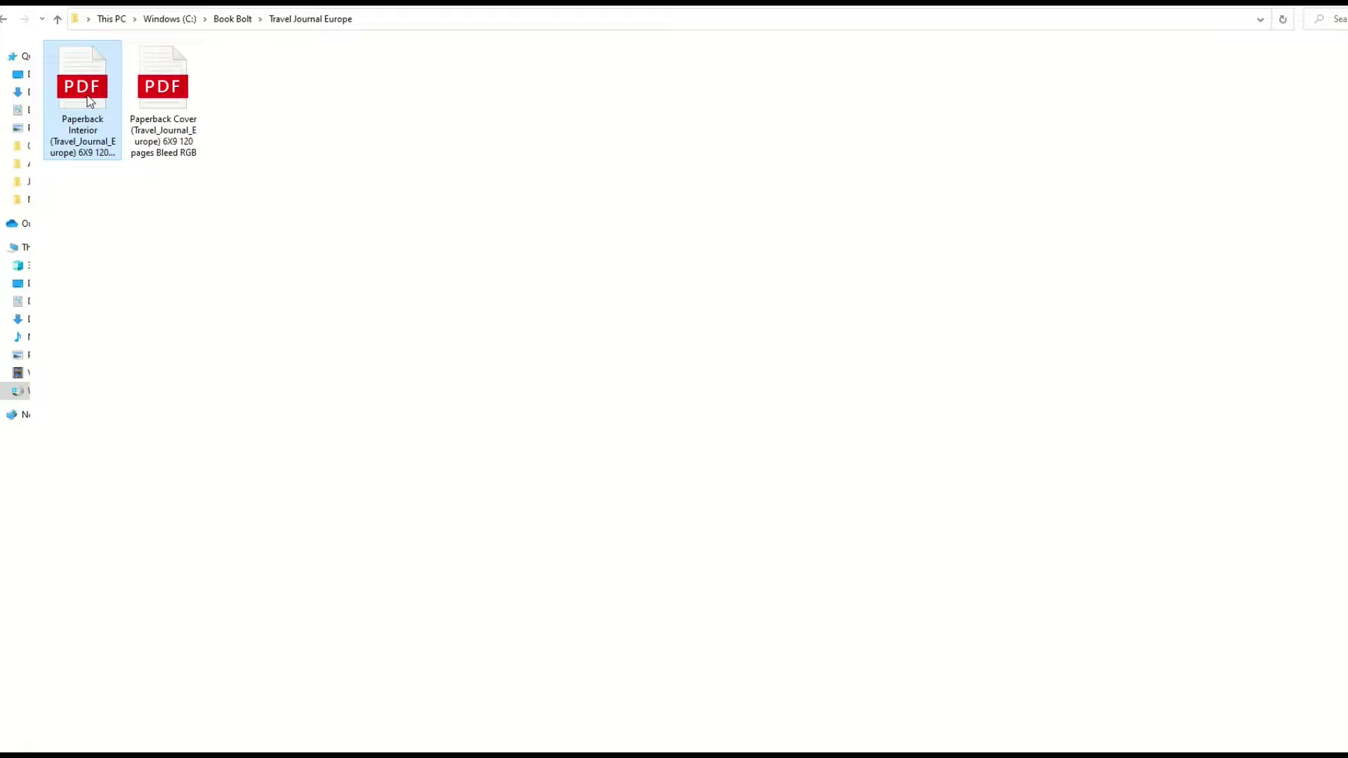
double_click(89, 103)
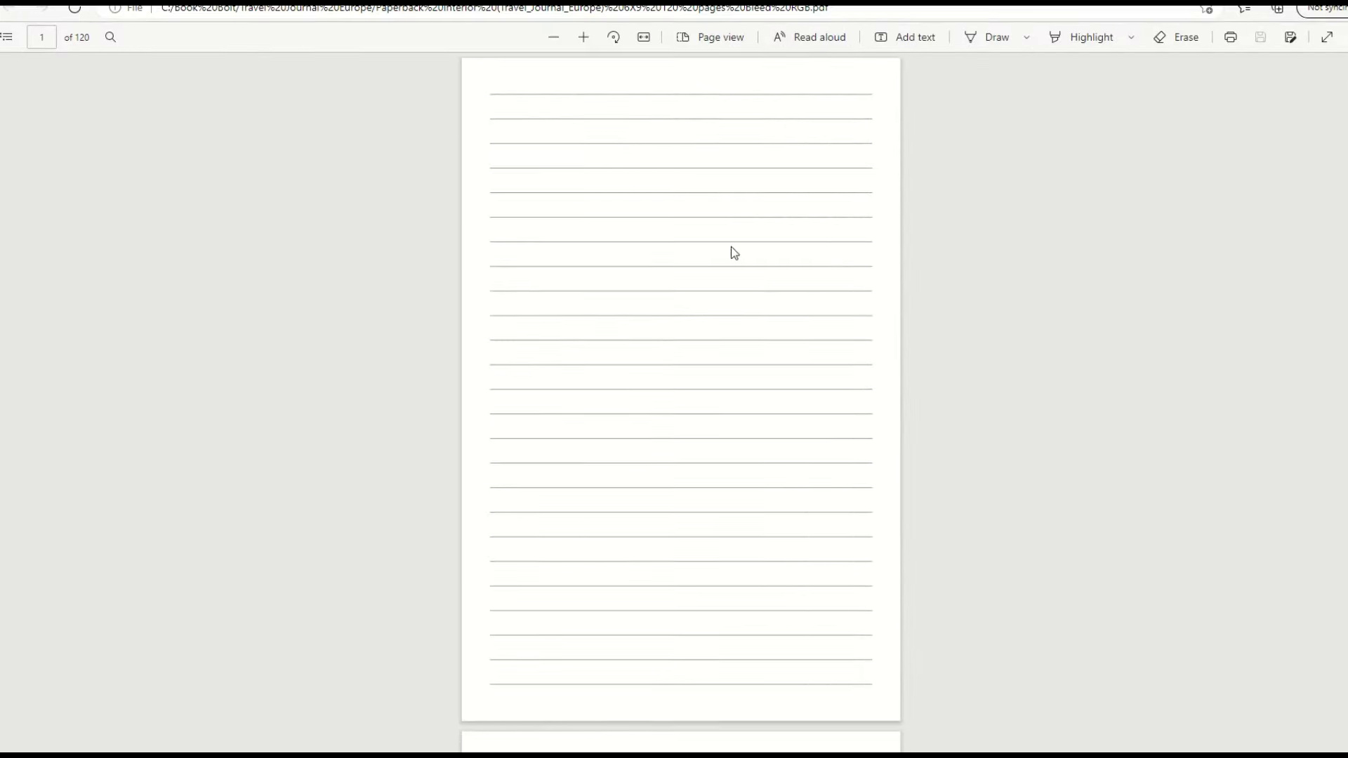
scroll(731, 247, "down", 20)
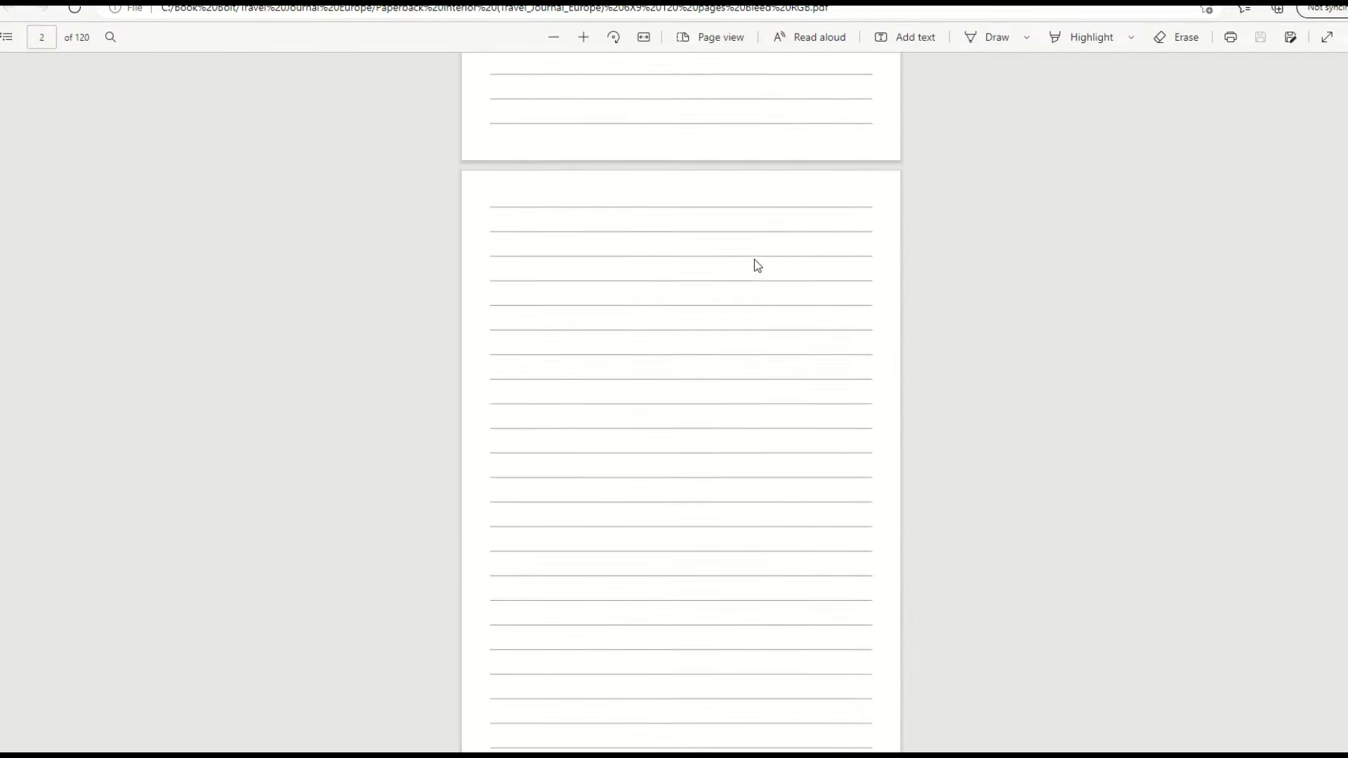
key("alt+F4")
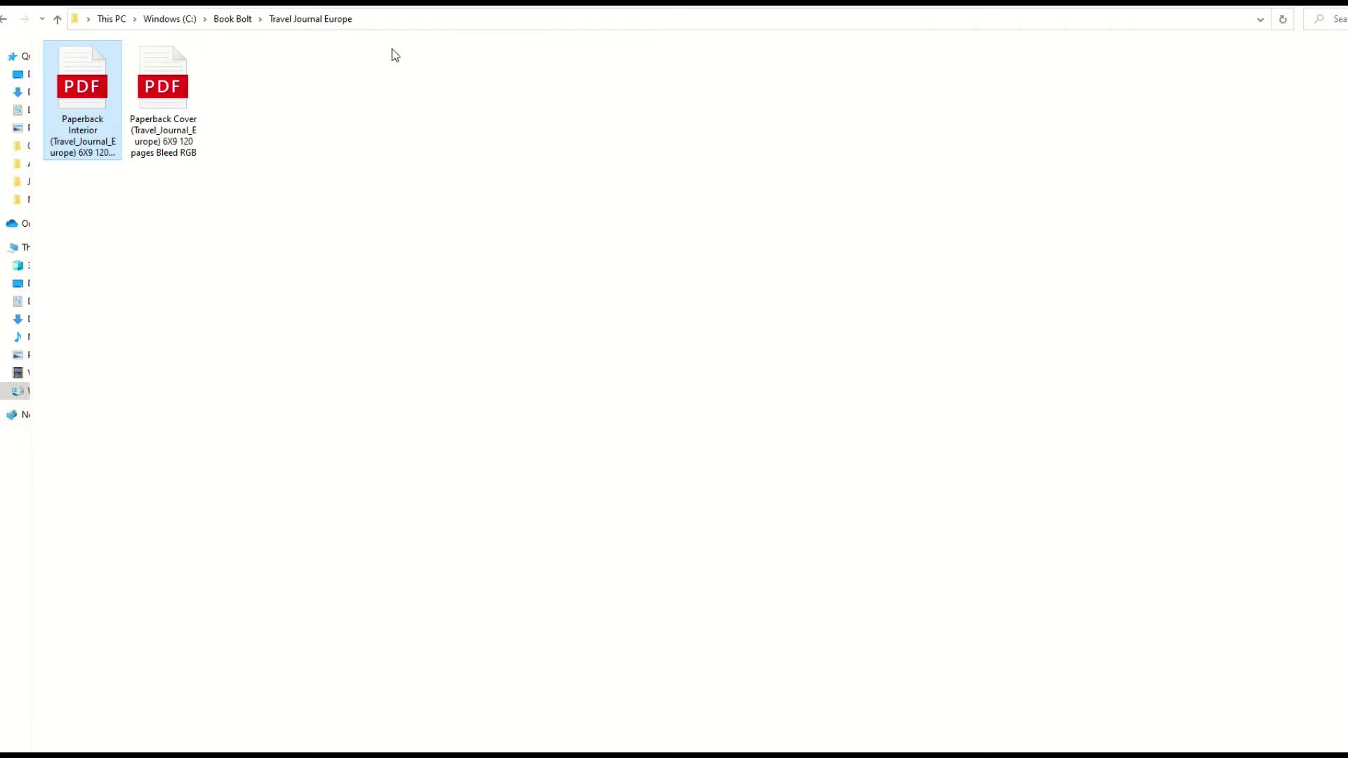
double_click(172, 95)
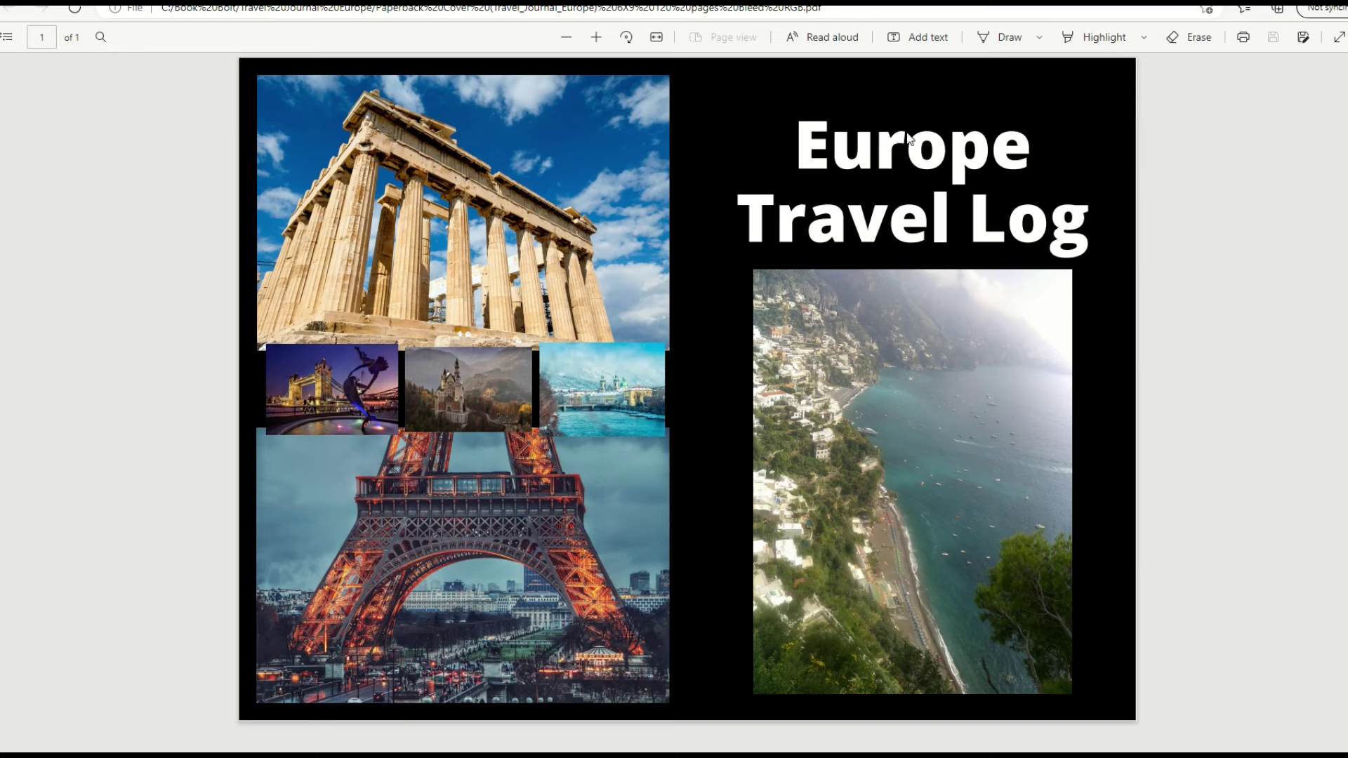
key("alt+F4")
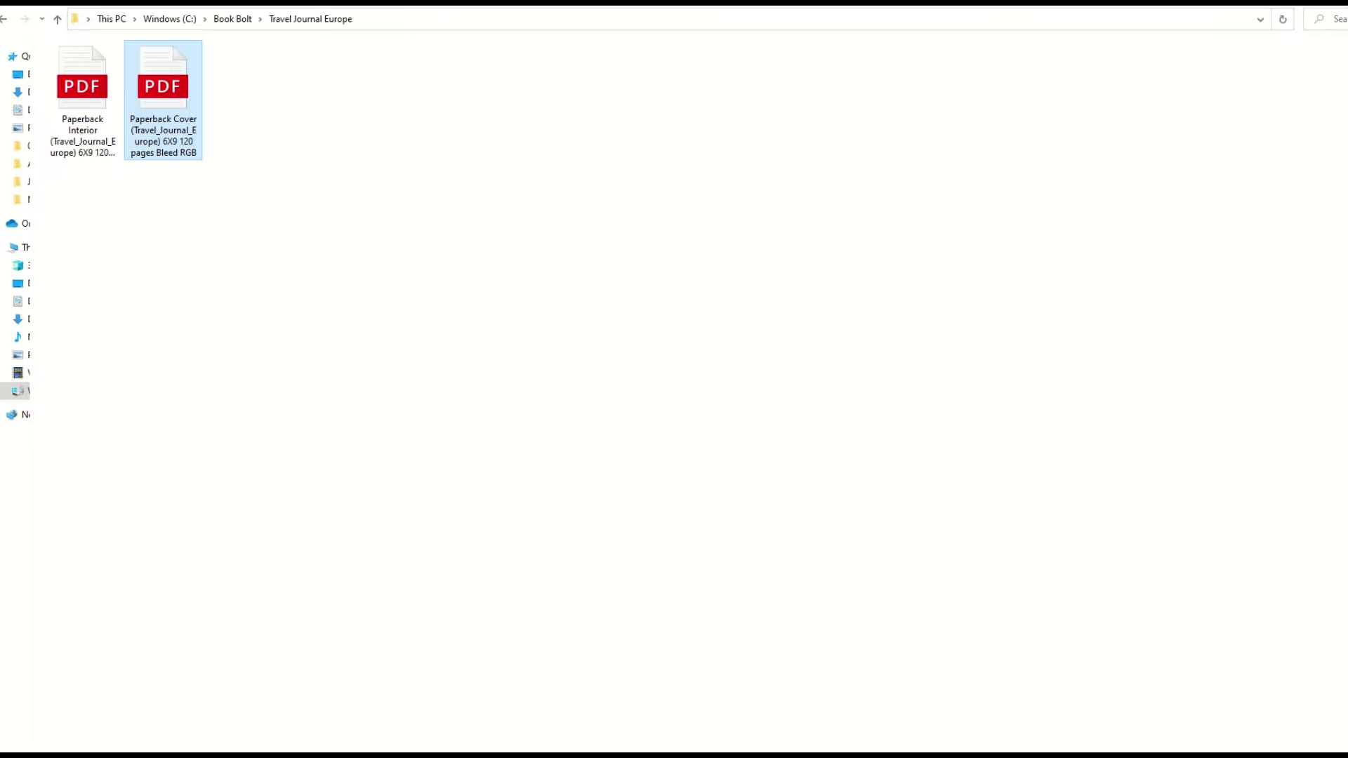
Start a new paperback title from the KDP bookshelf, zoomed to 110%
key("alt+Tab")
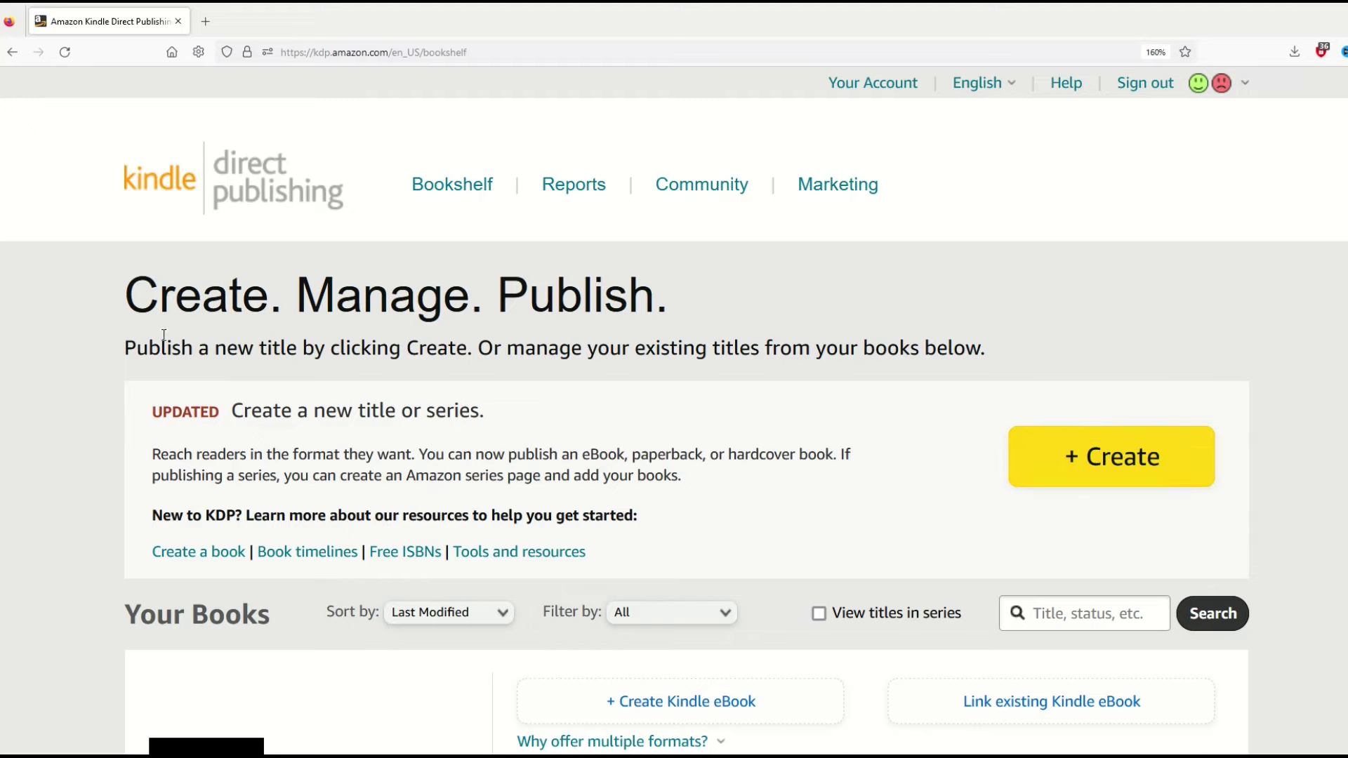
left_click(1057, 474)
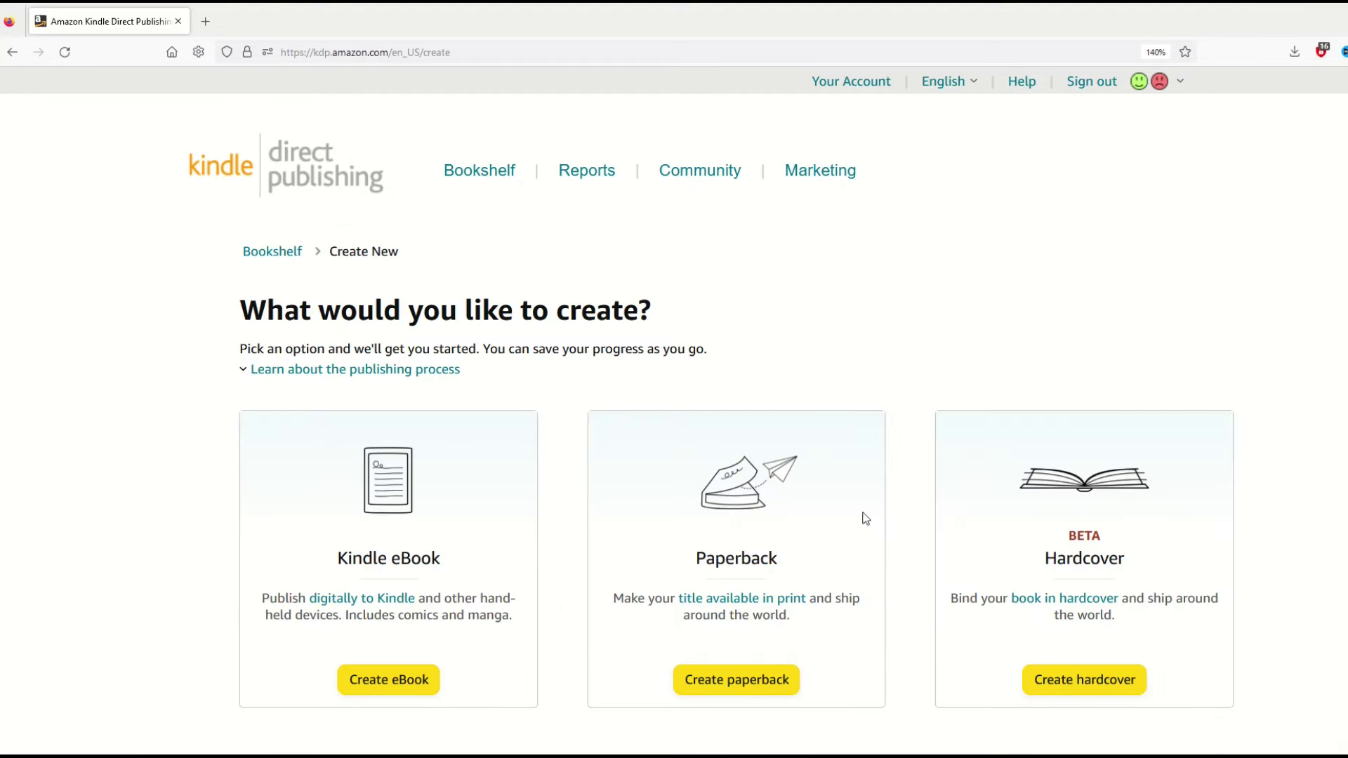
left_click(695, 673)
key("ctrl+minus")
key("ctrl+minus")
key("ctrl+minus")
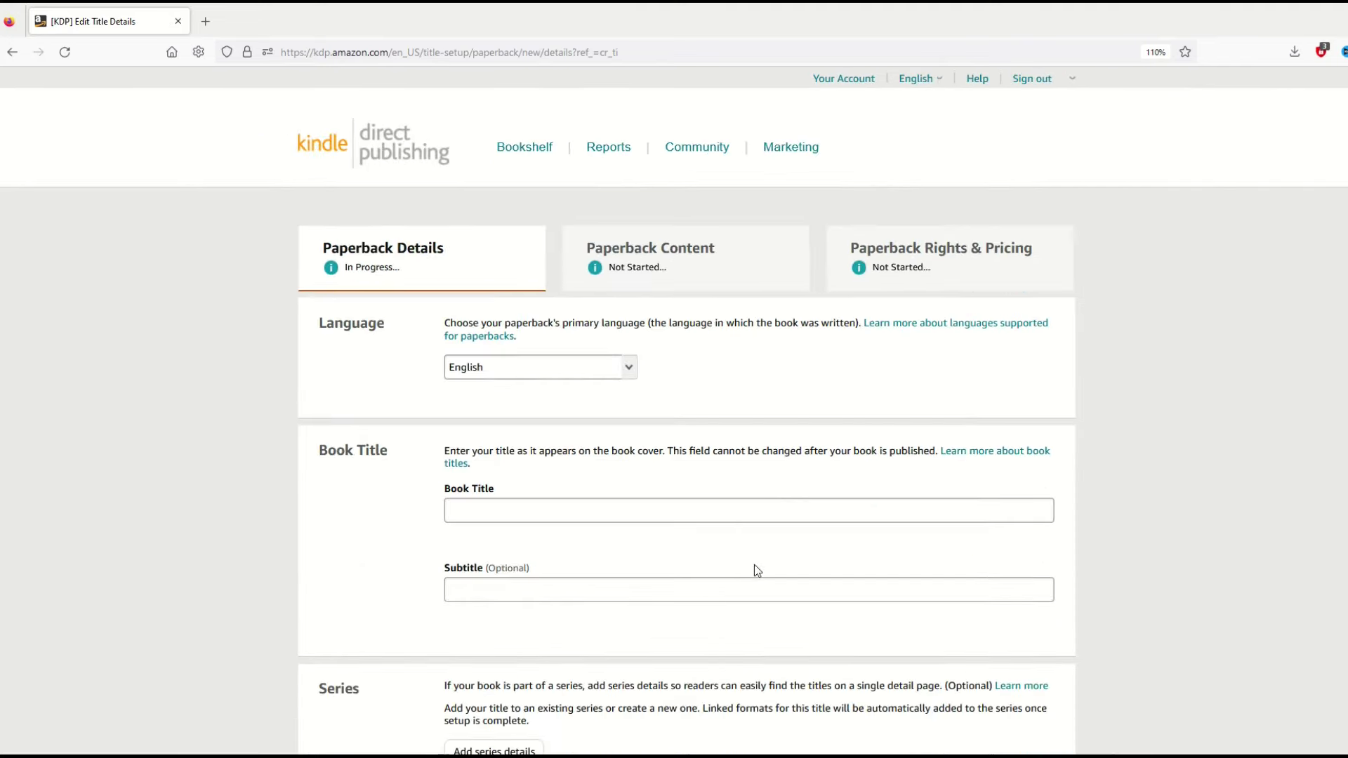
scroll(382, 473, "down", 5)
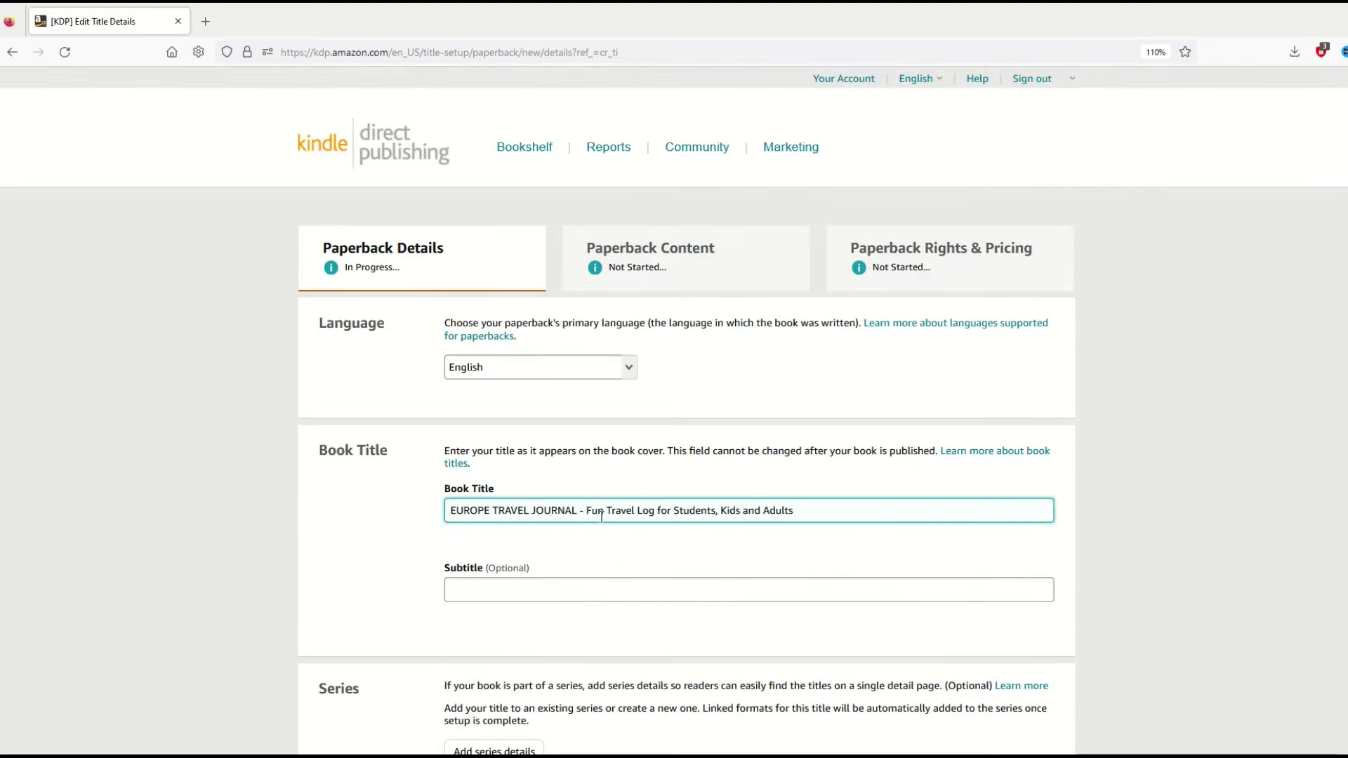
Move 'Fun Travel Log for Students, Kids and Adults' into Subtitle, leaving title 'EUROPE TRAVEL JOURNAL'
left_click_drag(586, 510, 854, 508)
key("ctrl+c")
right_click(708, 510)
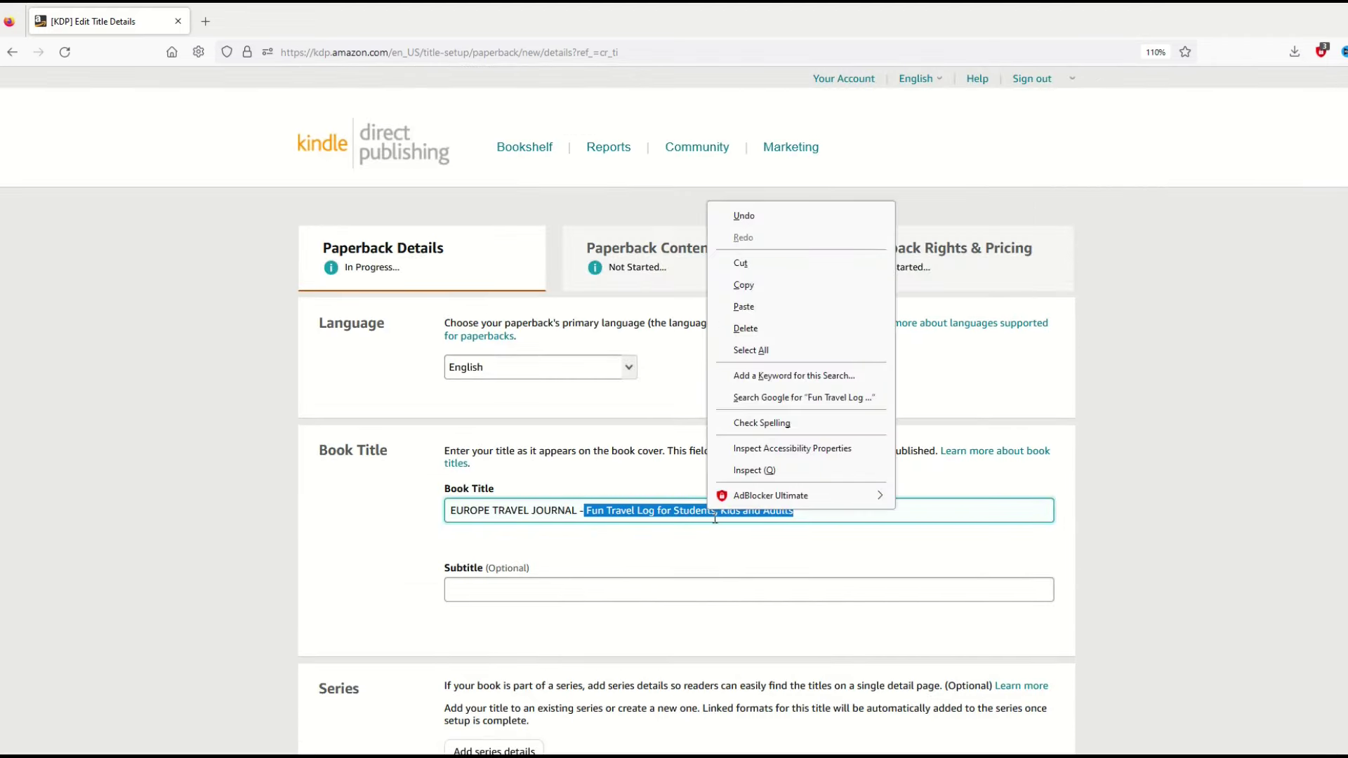
left_click(741, 263)
left_click(588, 587)
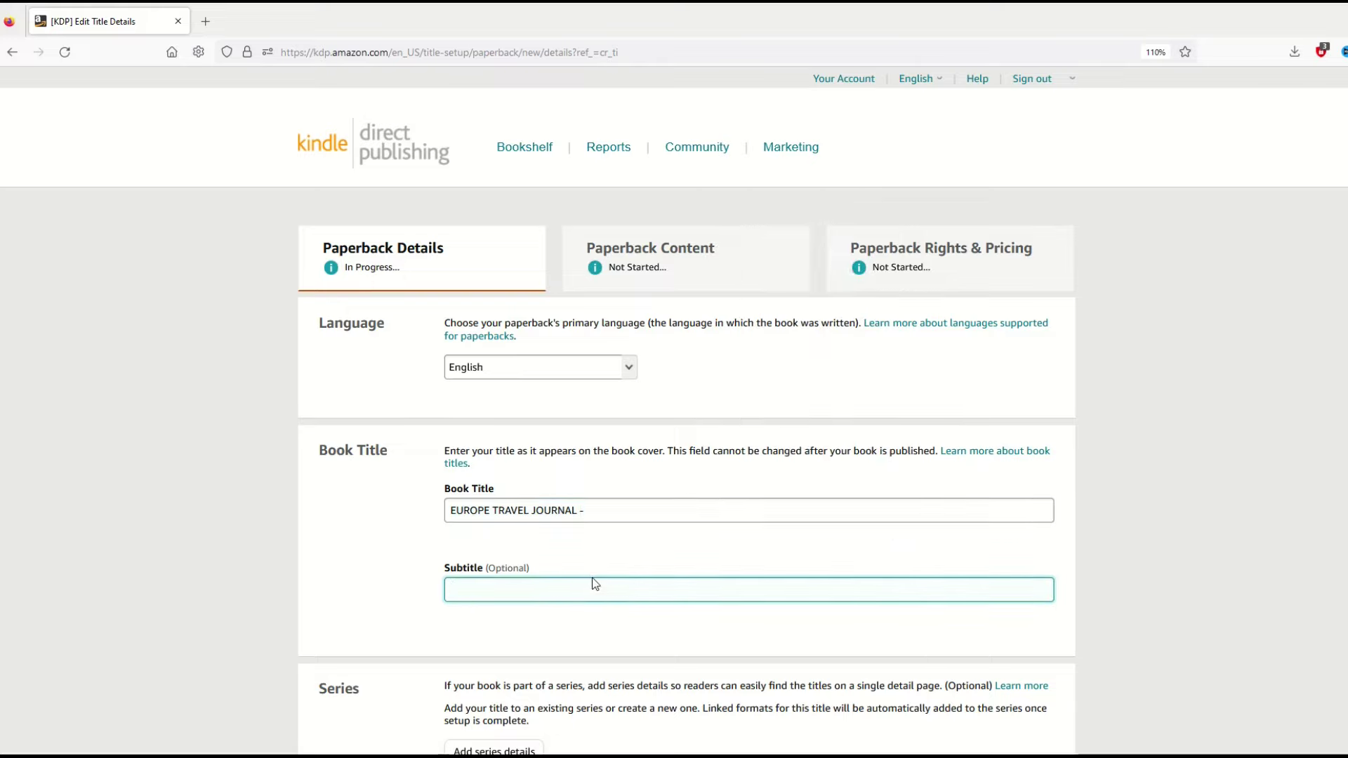
key("ctrl+v")
left_click(583, 510)
key("BackSpace")
key("BackSpace")
scroll(406, 573, "down", 3)
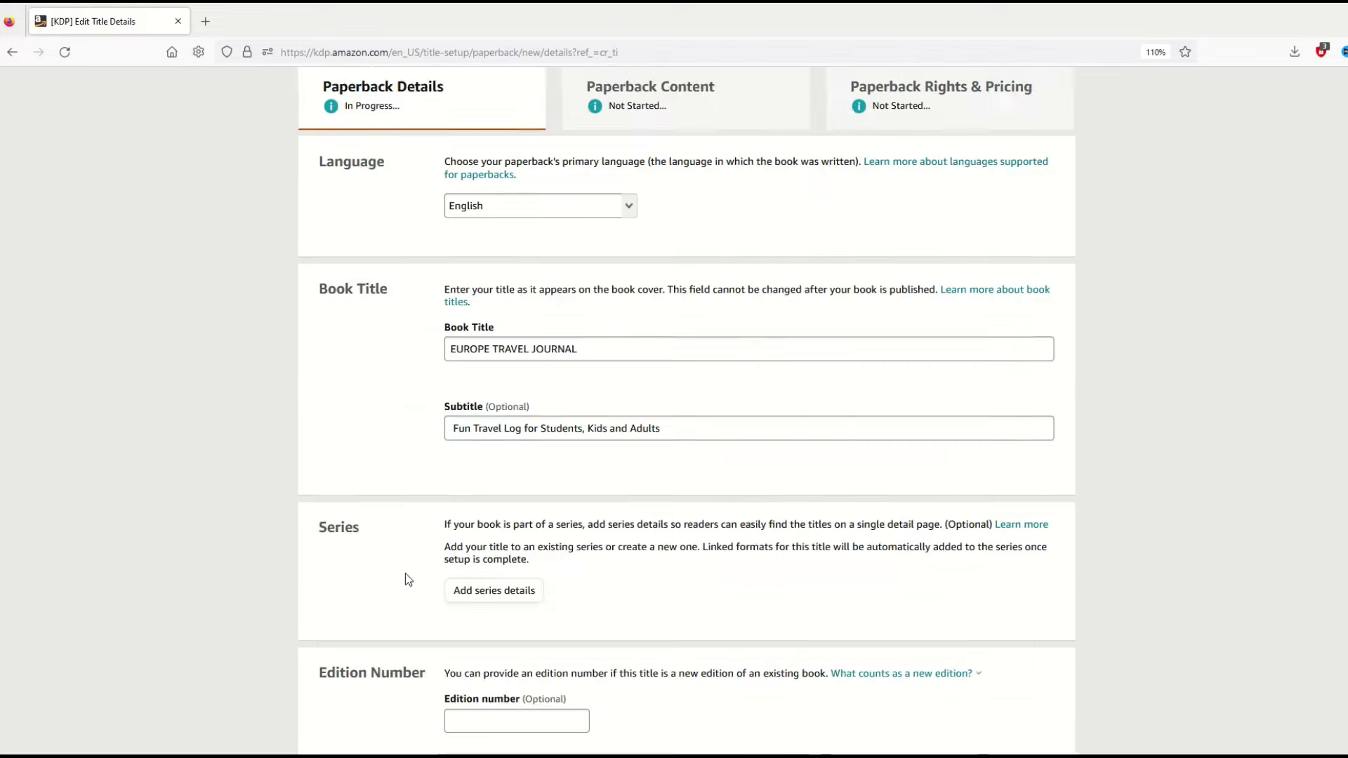
scroll(379, 460, "down", 2)
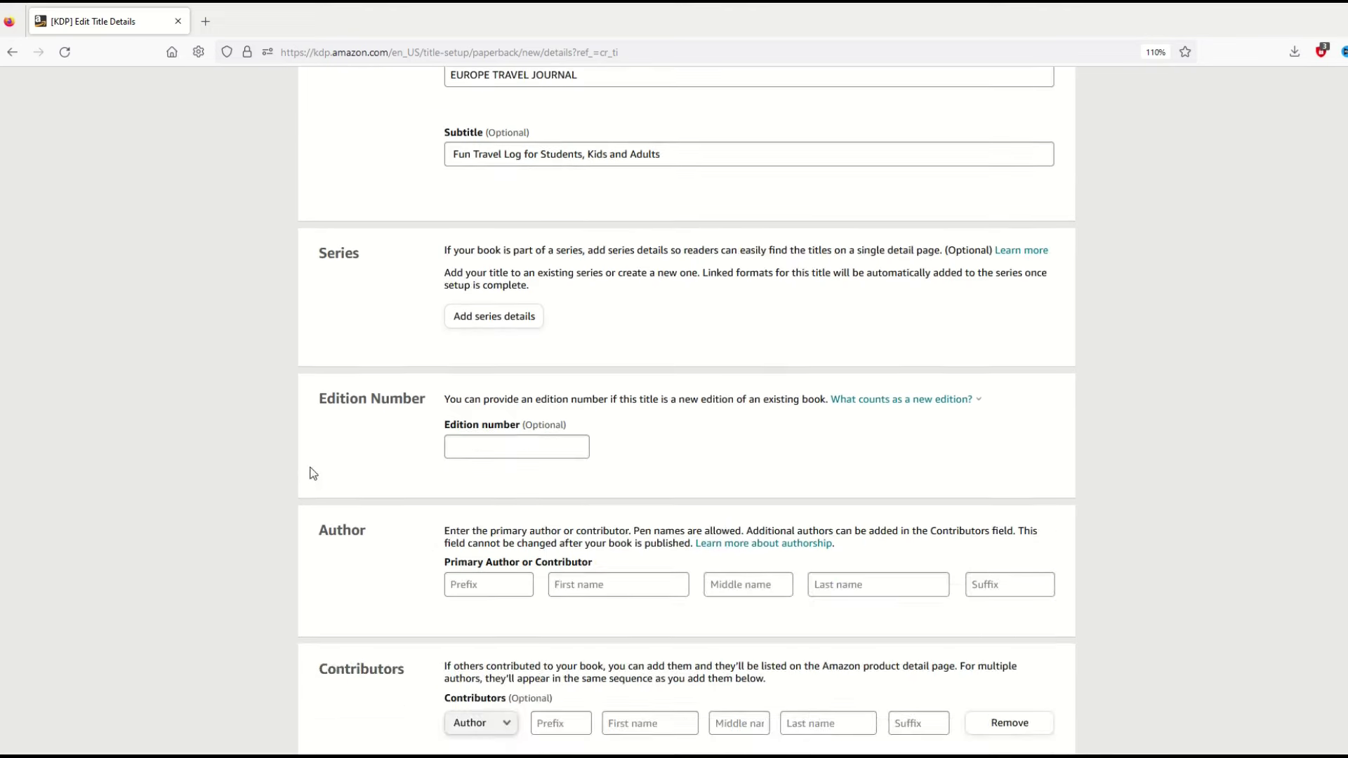
scroll(394, 418, "down", 3)
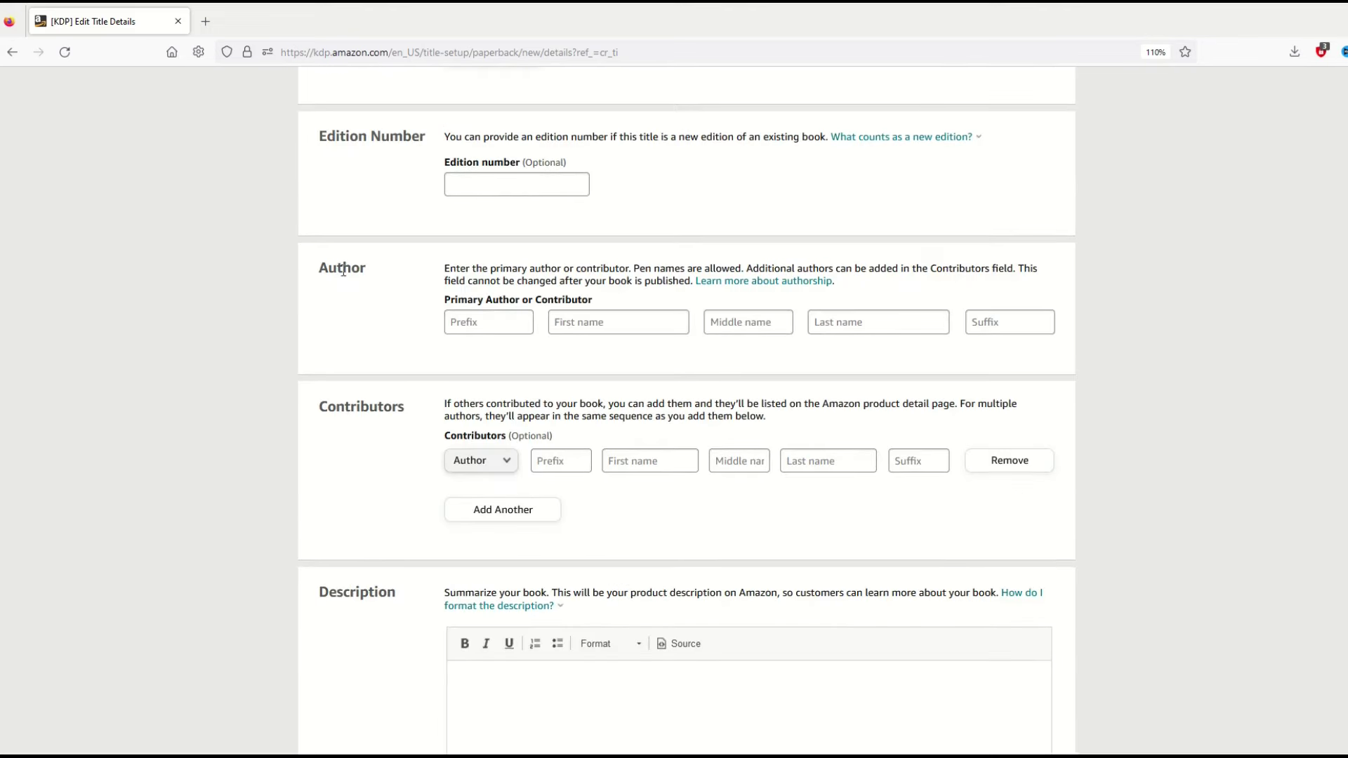
Enter the primary author's first and last name
left_click(549, 325)
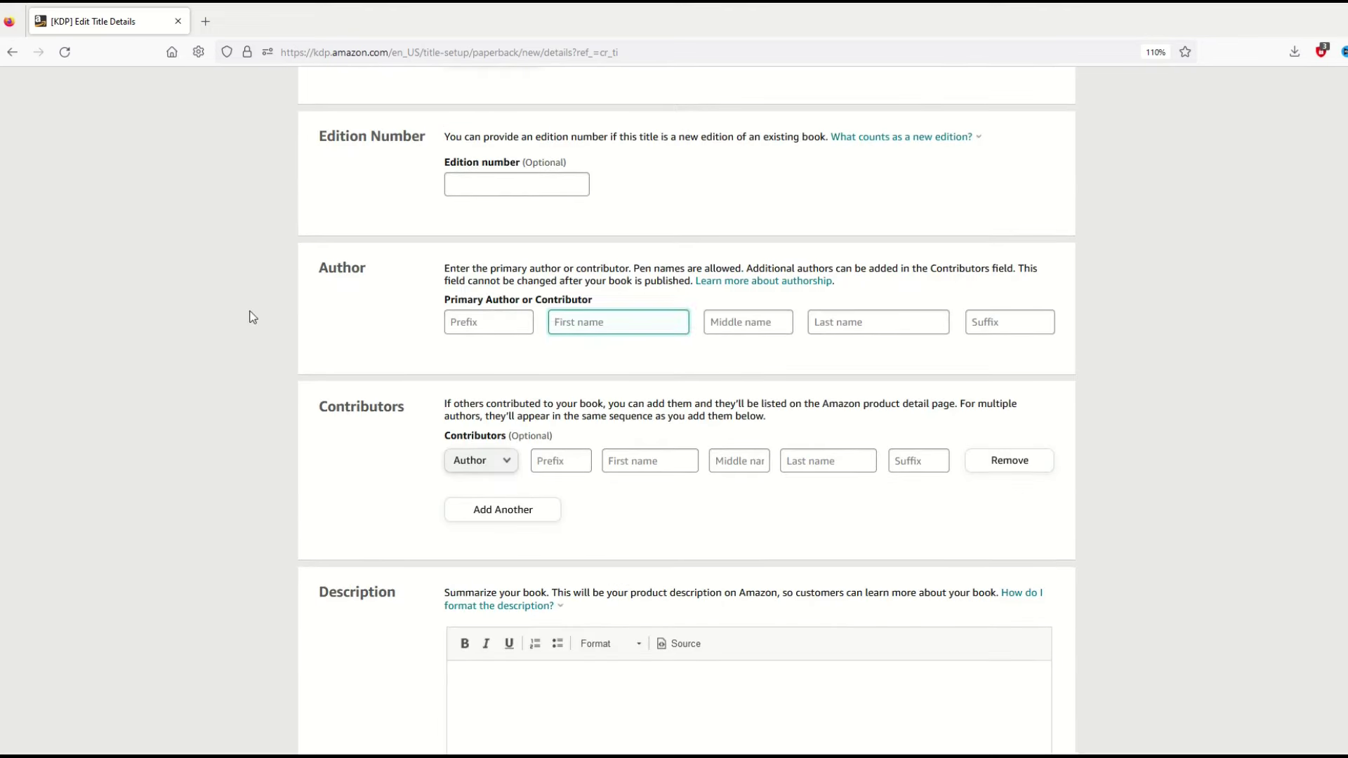
type("Zen")
key("Tab")
key("Tab")
type("Watercooler")
key("Tab")
scroll(324, 388, "down", 1)
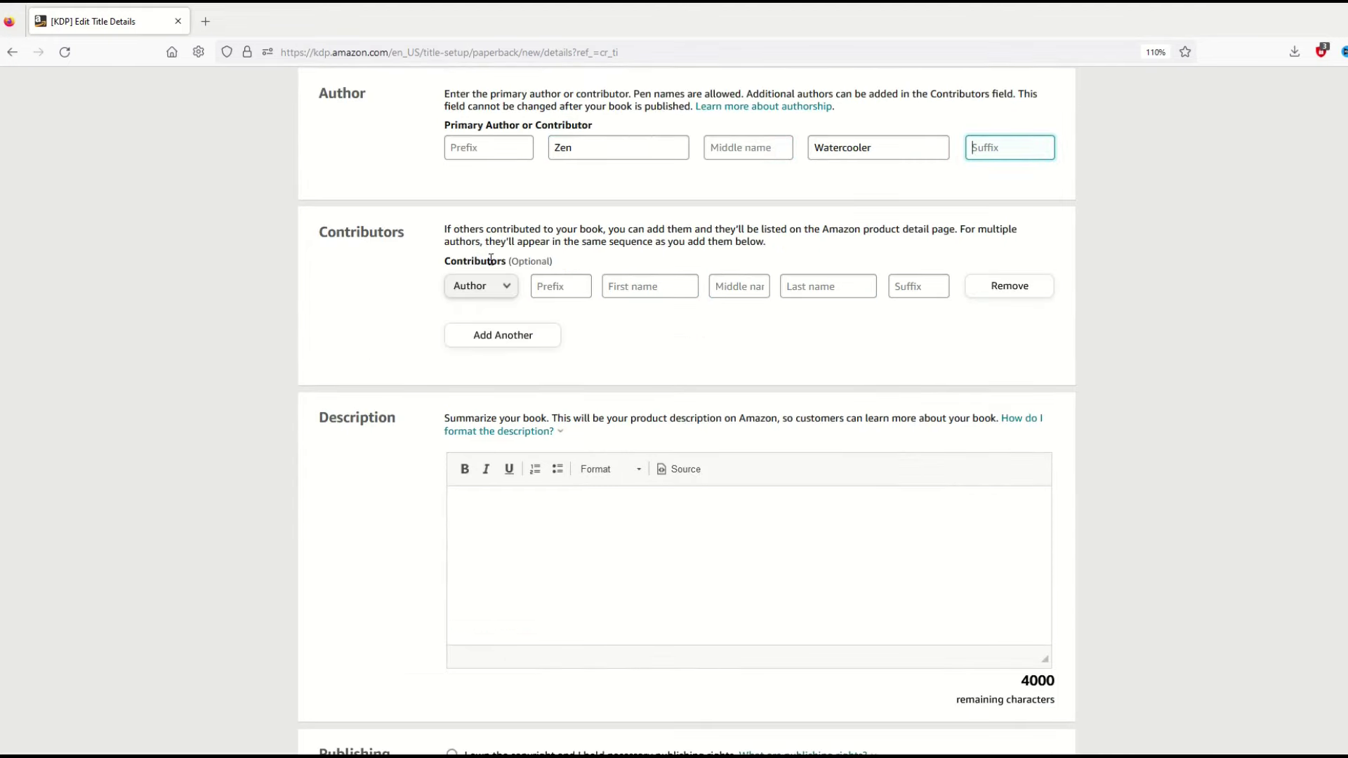
Paste the prepared Europe travel paragraph as the book description
left_click(508, 541)
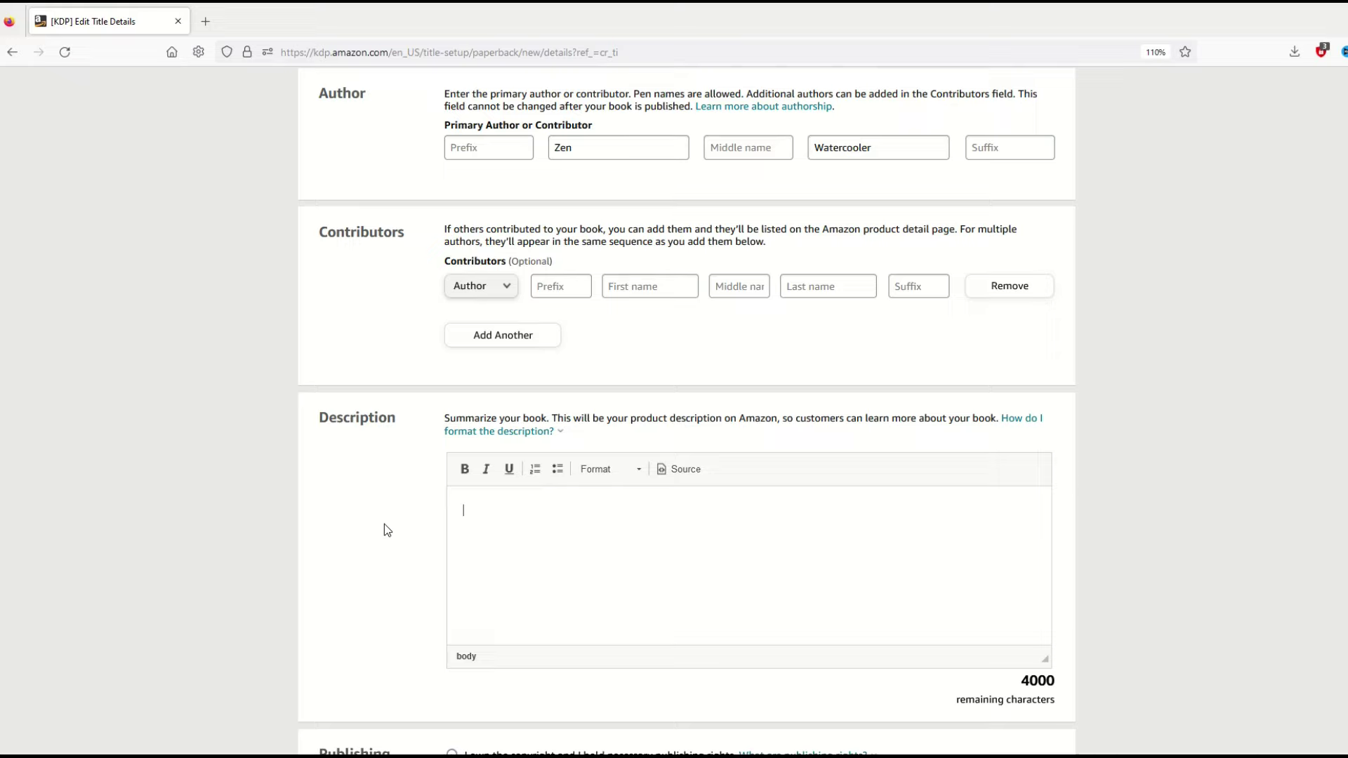
key("ctrl+v")
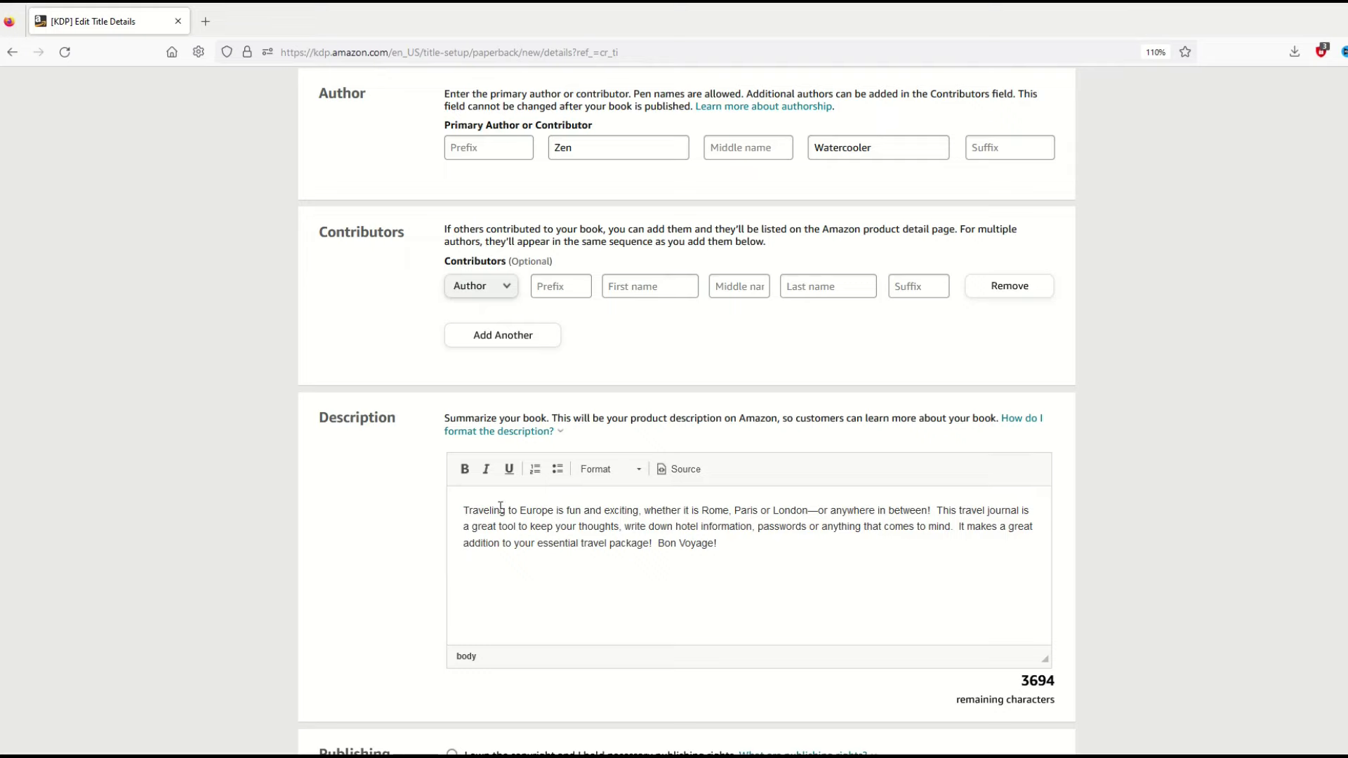
scroll(736, 511, "down", 3)
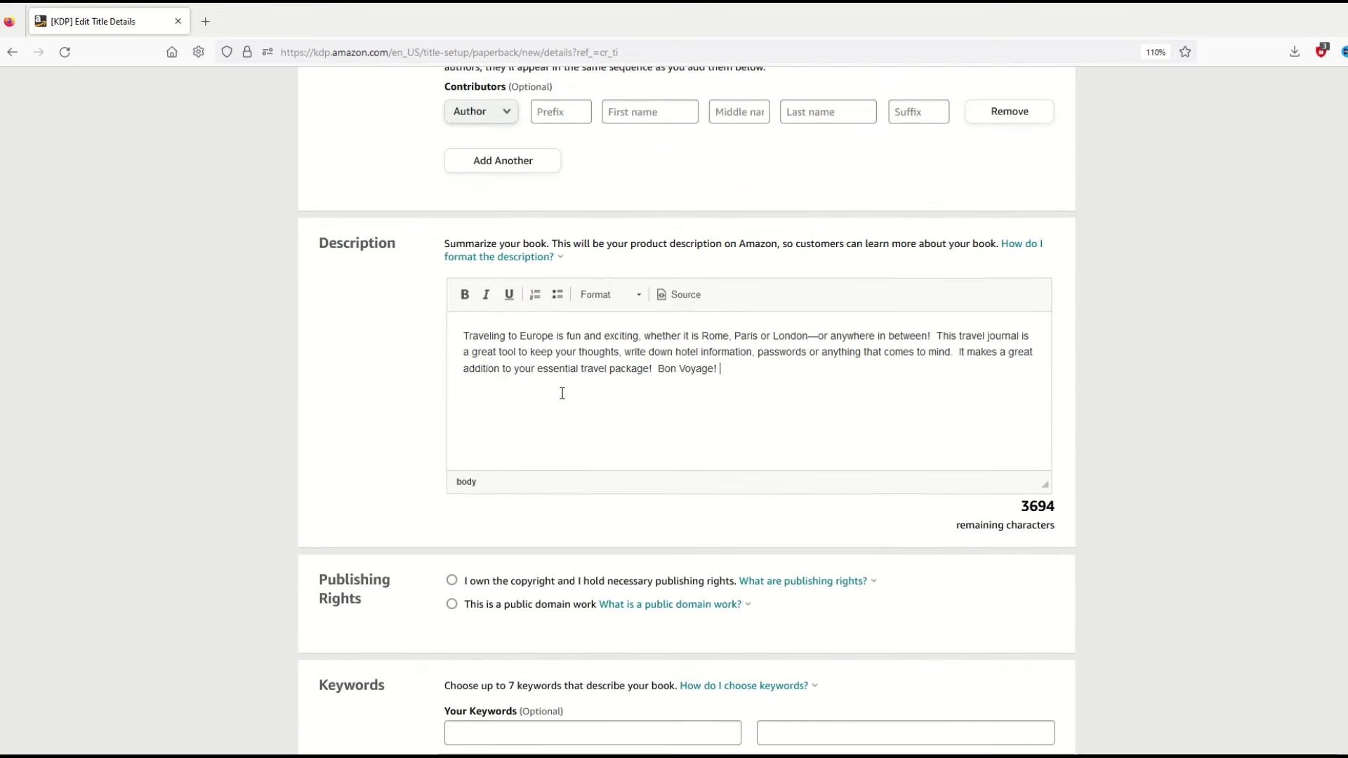
scroll(499, 425, "down", 1)
scroll(497, 429, "down", 1)
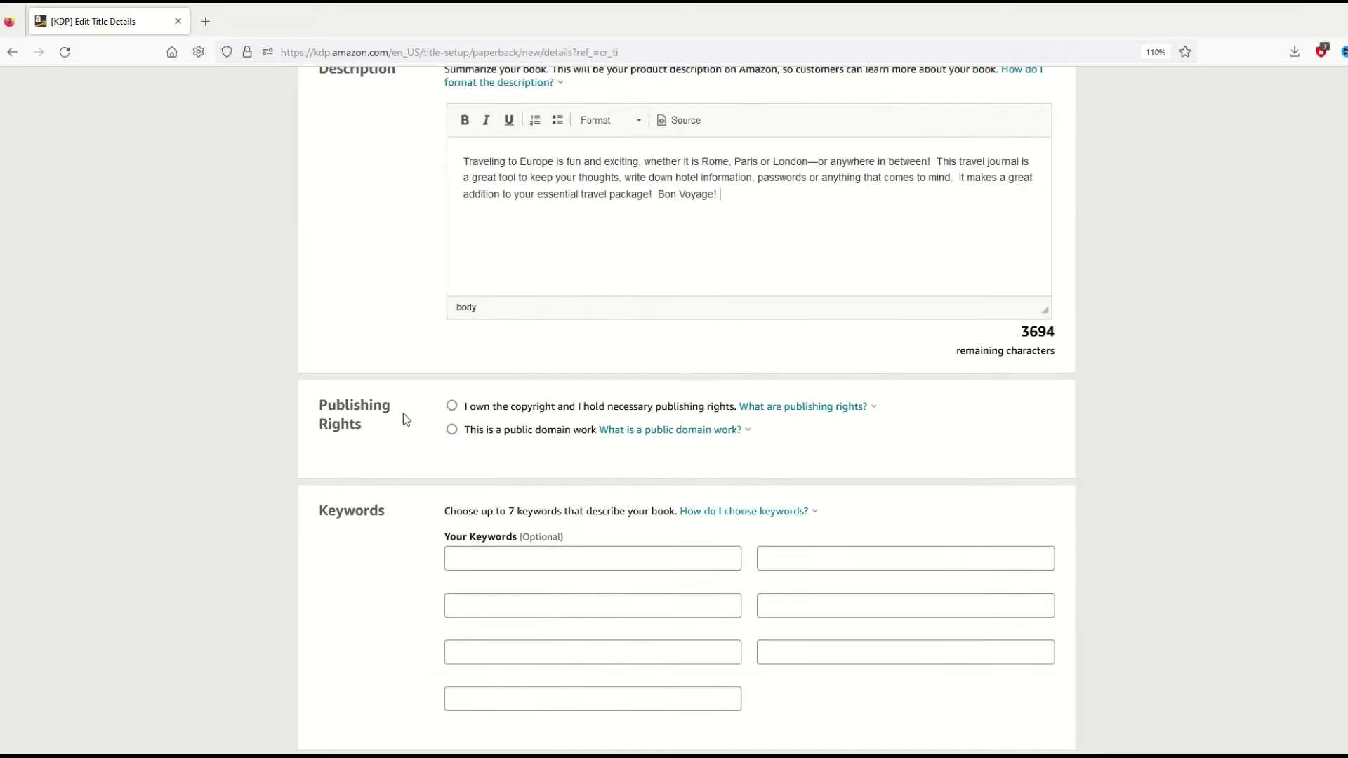
Declare copyright ownership, add seven keywords from Europe to Diary, and mark the book low-content
left_click(448, 407)
scroll(381, 488, "down", 1)
left_click(463, 472)
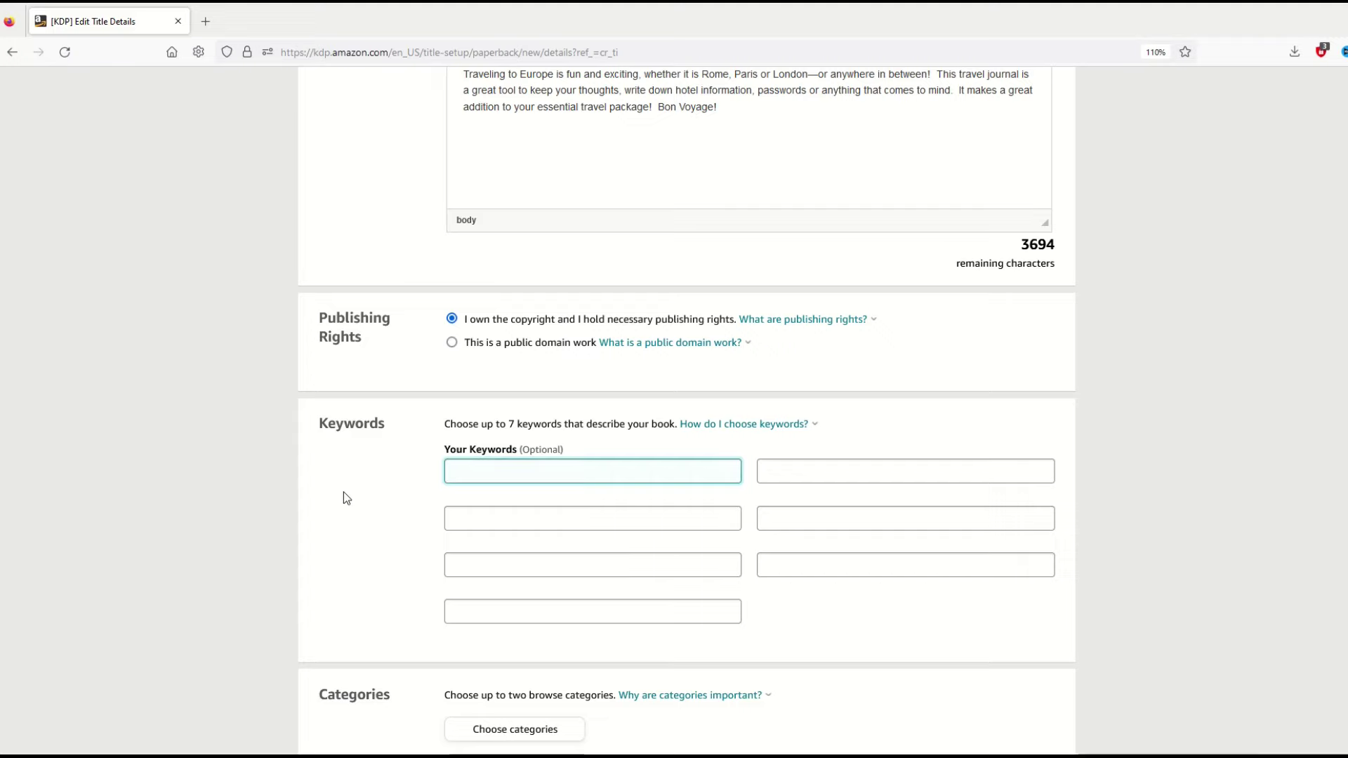
type("Europe")
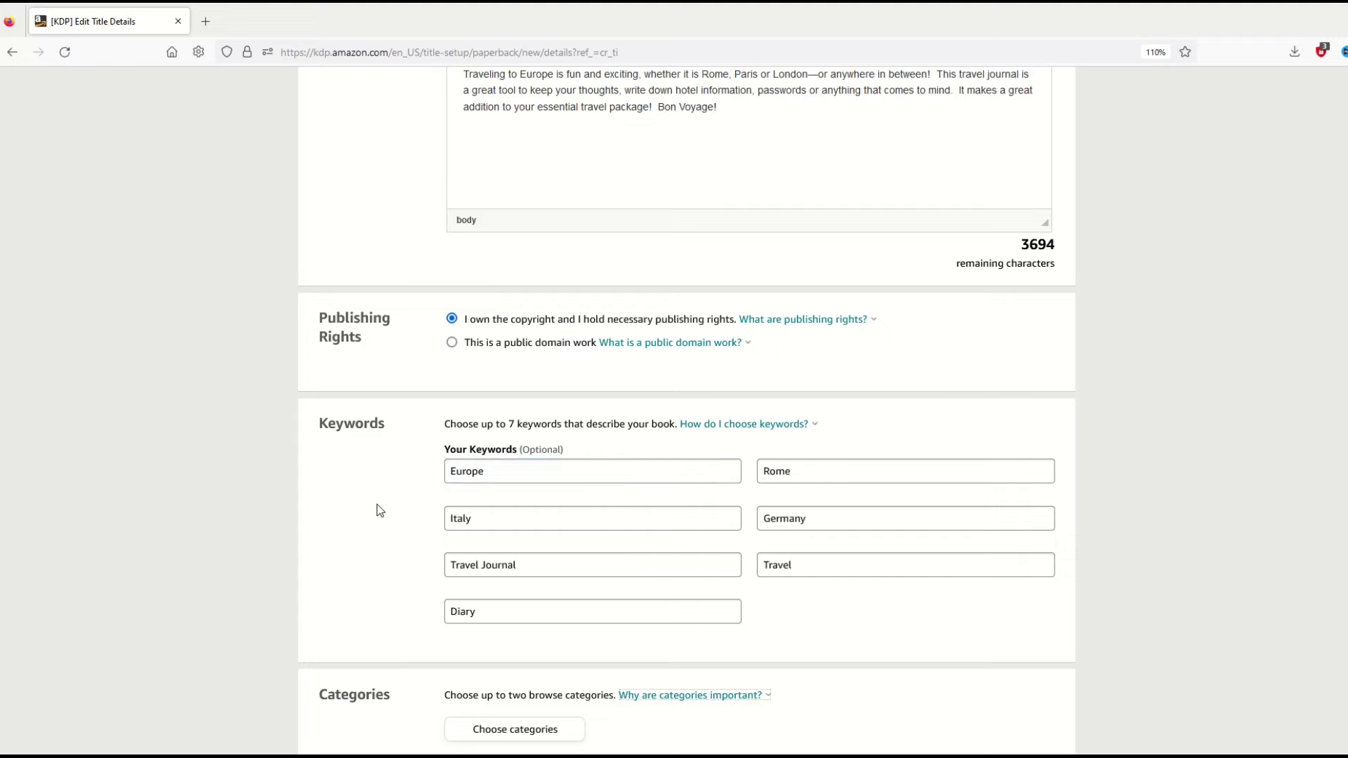
scroll(380, 511, "down", 5)
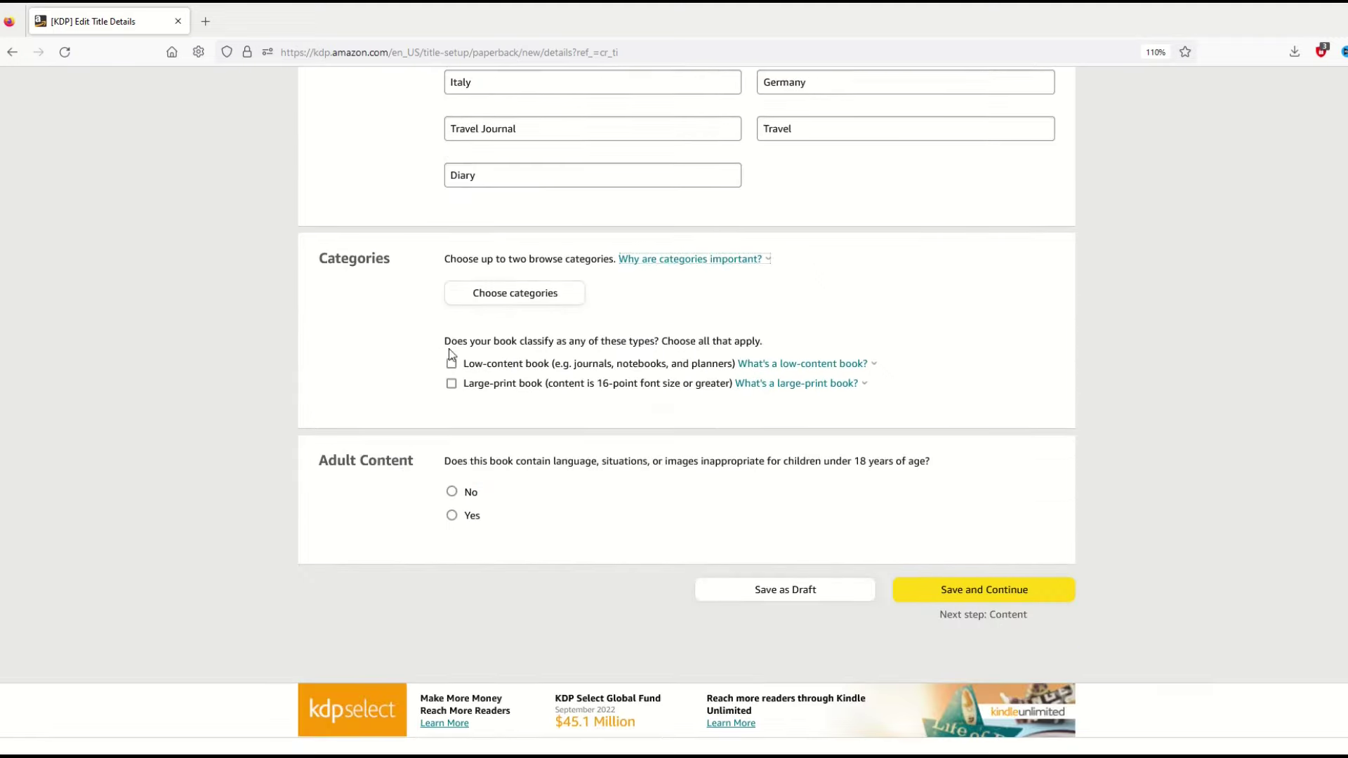
left_click(455, 365)
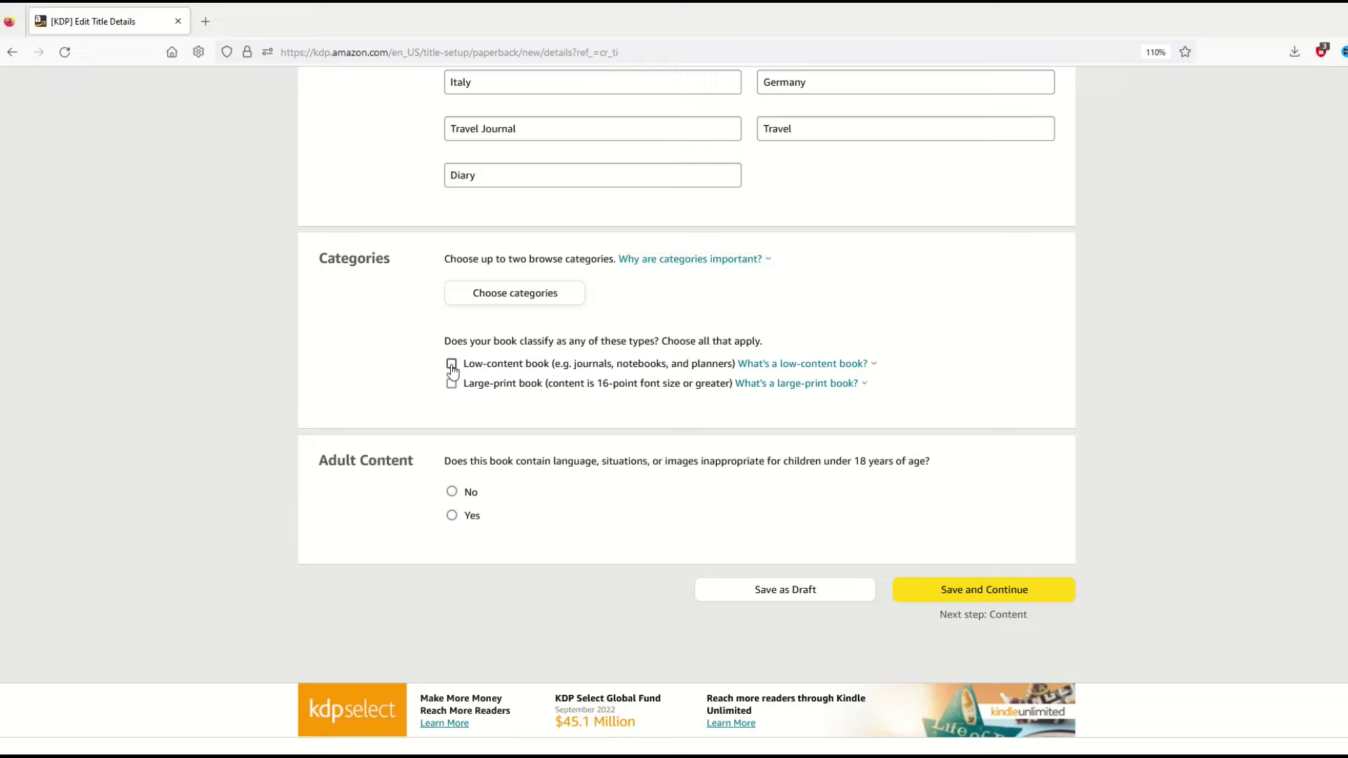
left_click(506, 295)
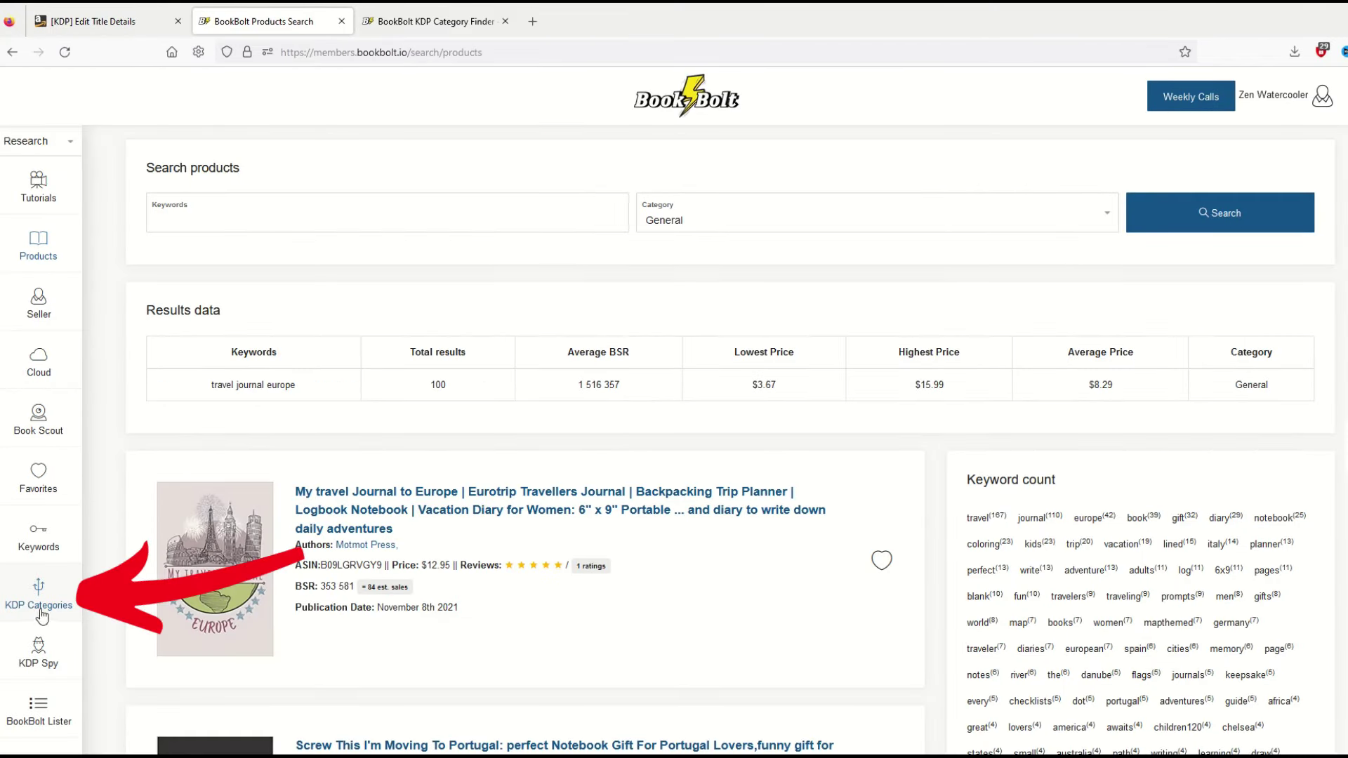
Search Book Bolt's category finder for 'europe travel journal' and review the Nonfiction > Travel > Europe suggestions
left_click(420, 30)
left_click(313, 251)
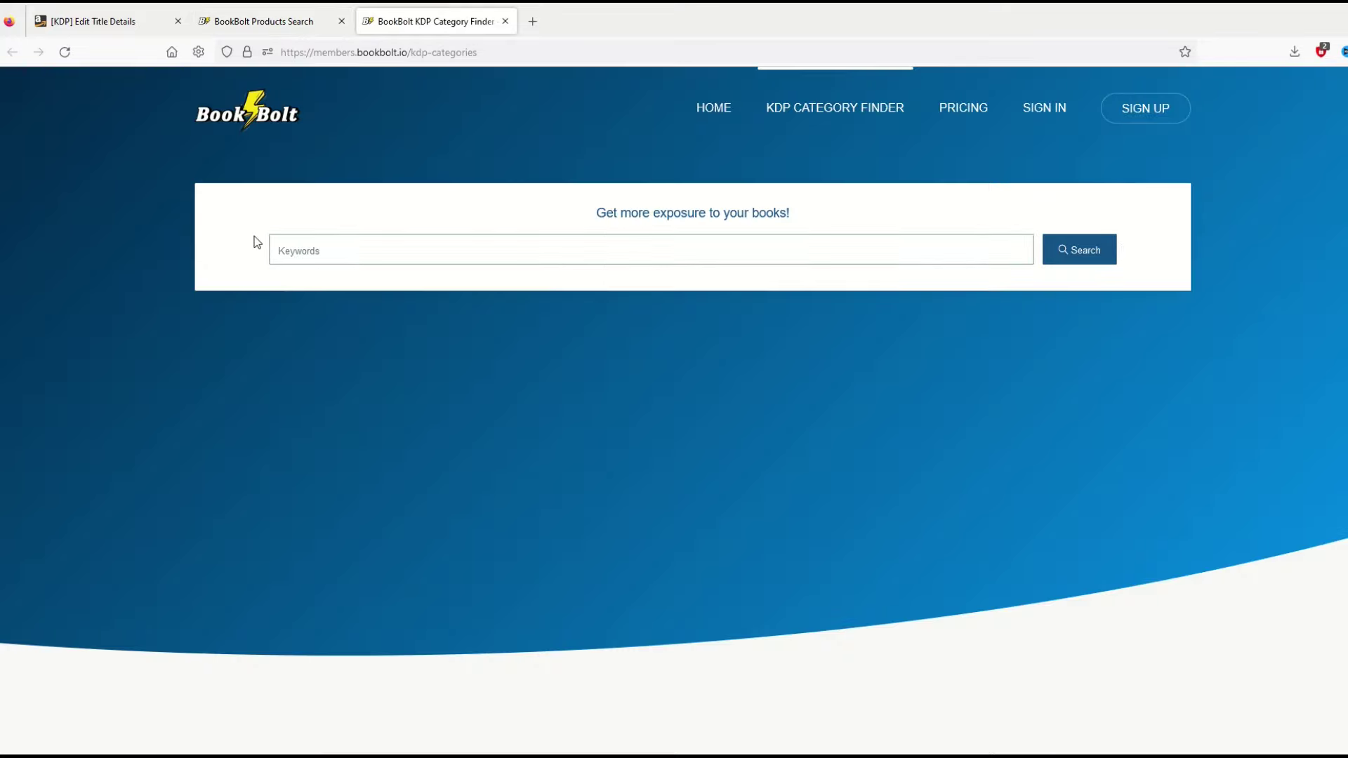
type("europe travel journal")
key("Return")
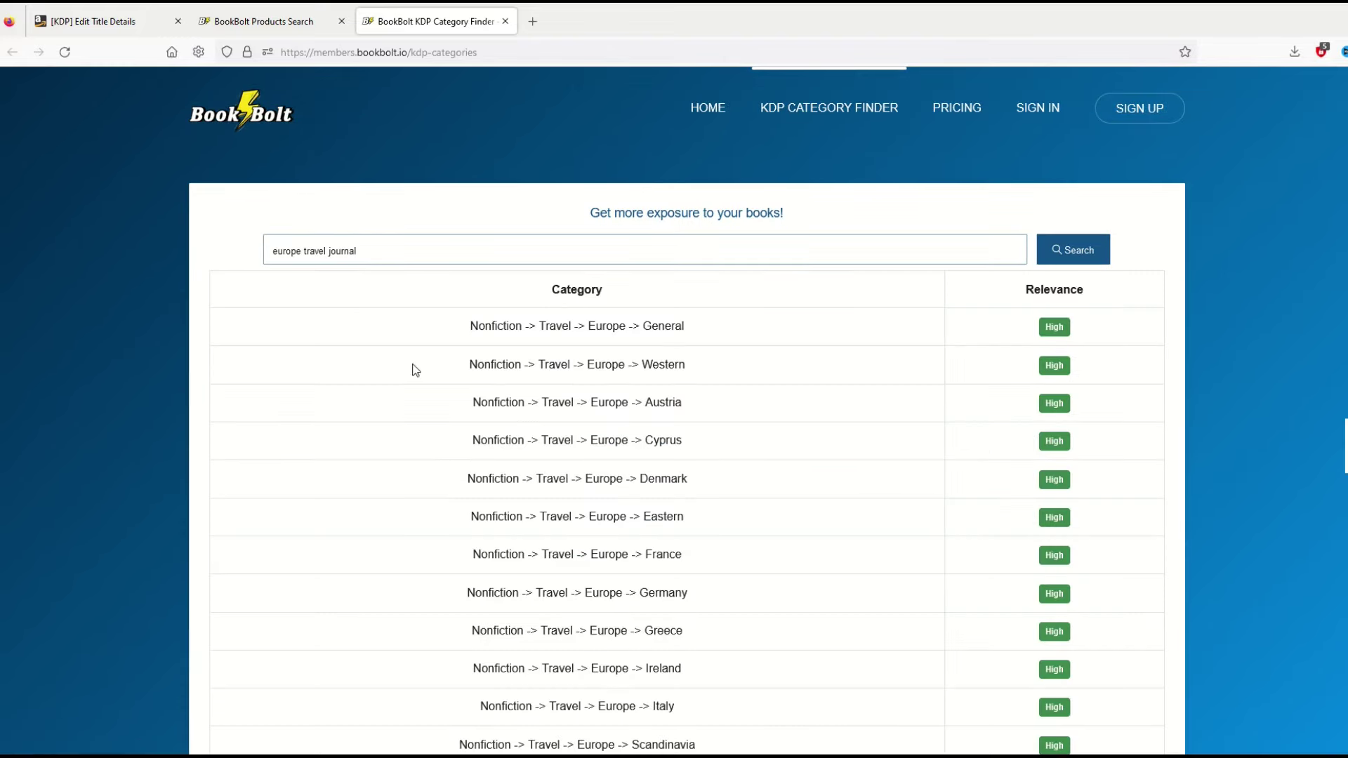
scroll(452, 409, "down", 2)
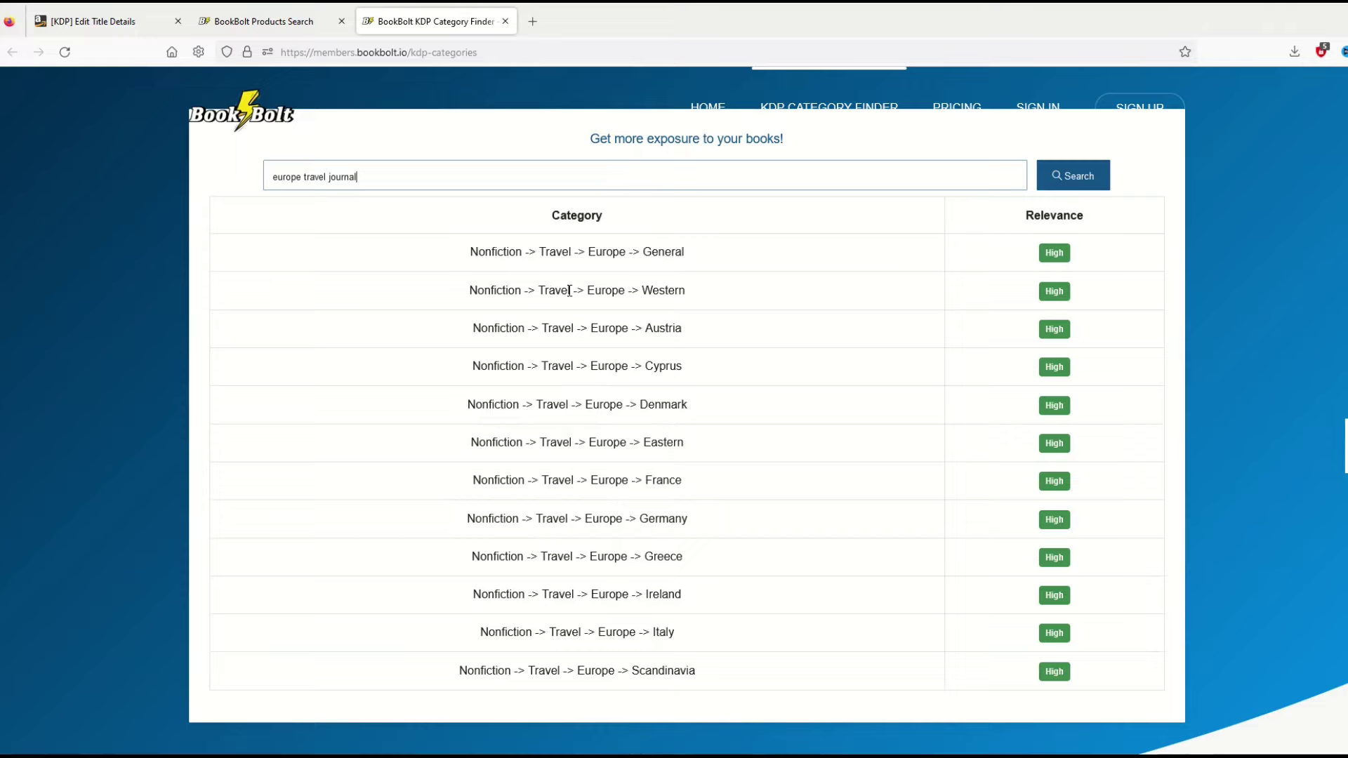
key("ctrl+Tab")
scroll(525, 344, "up", 5)
scroll(525, 344, "down", 10)
Choose Nonfiction > Travel > Europe > General and Western as the two categories and save them
left_click(525, 342)
scroll(520, 361, "down", 2)
scroll(518, 365, "up", 2)
left_click(539, 356)
scroll(526, 380, "down", 4)
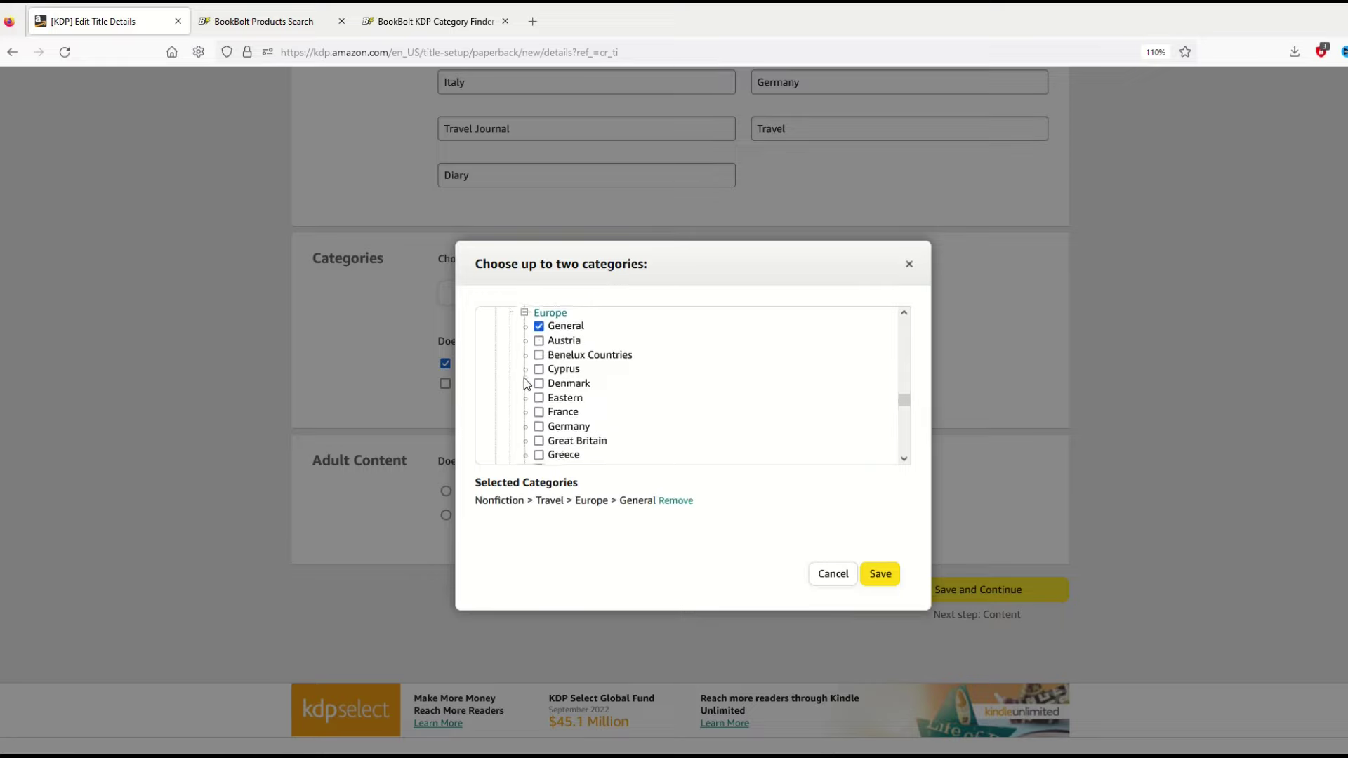
left_click(538, 427)
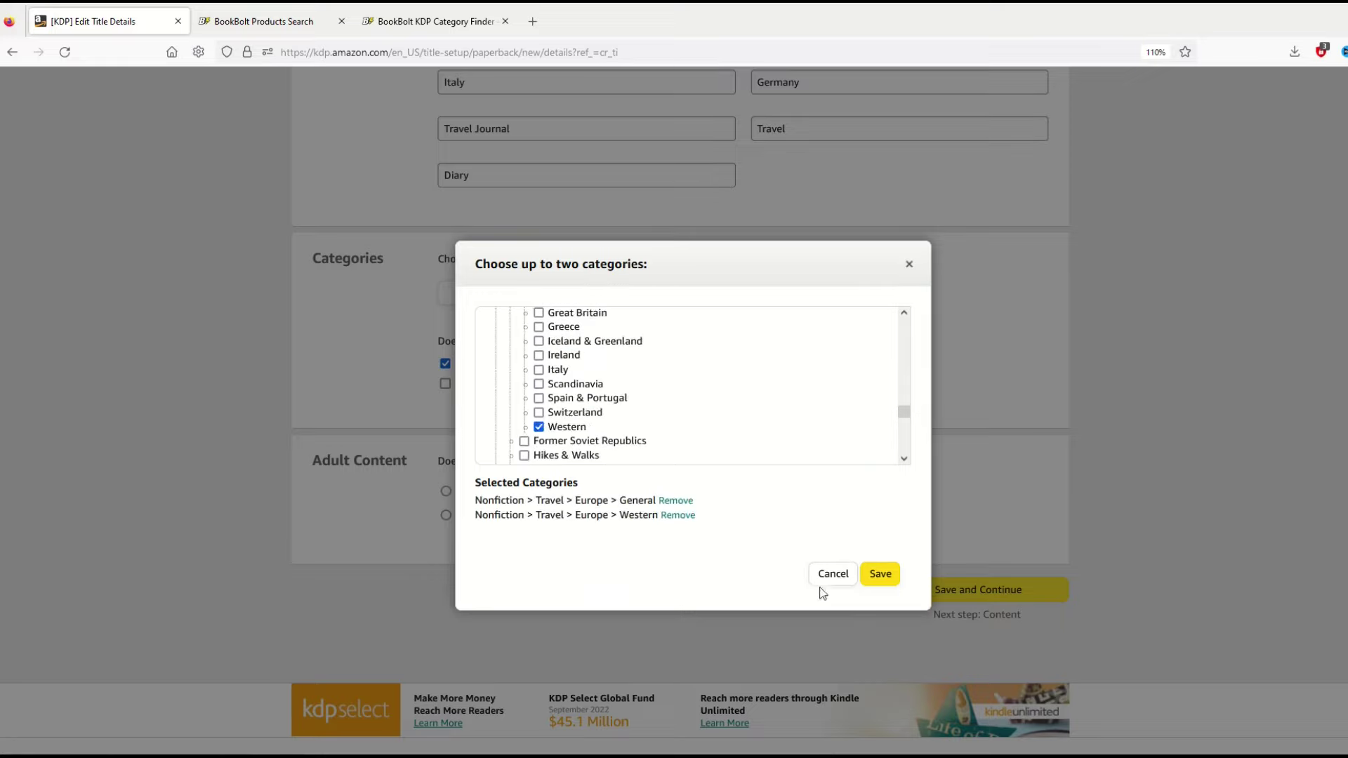
left_click(880, 574)
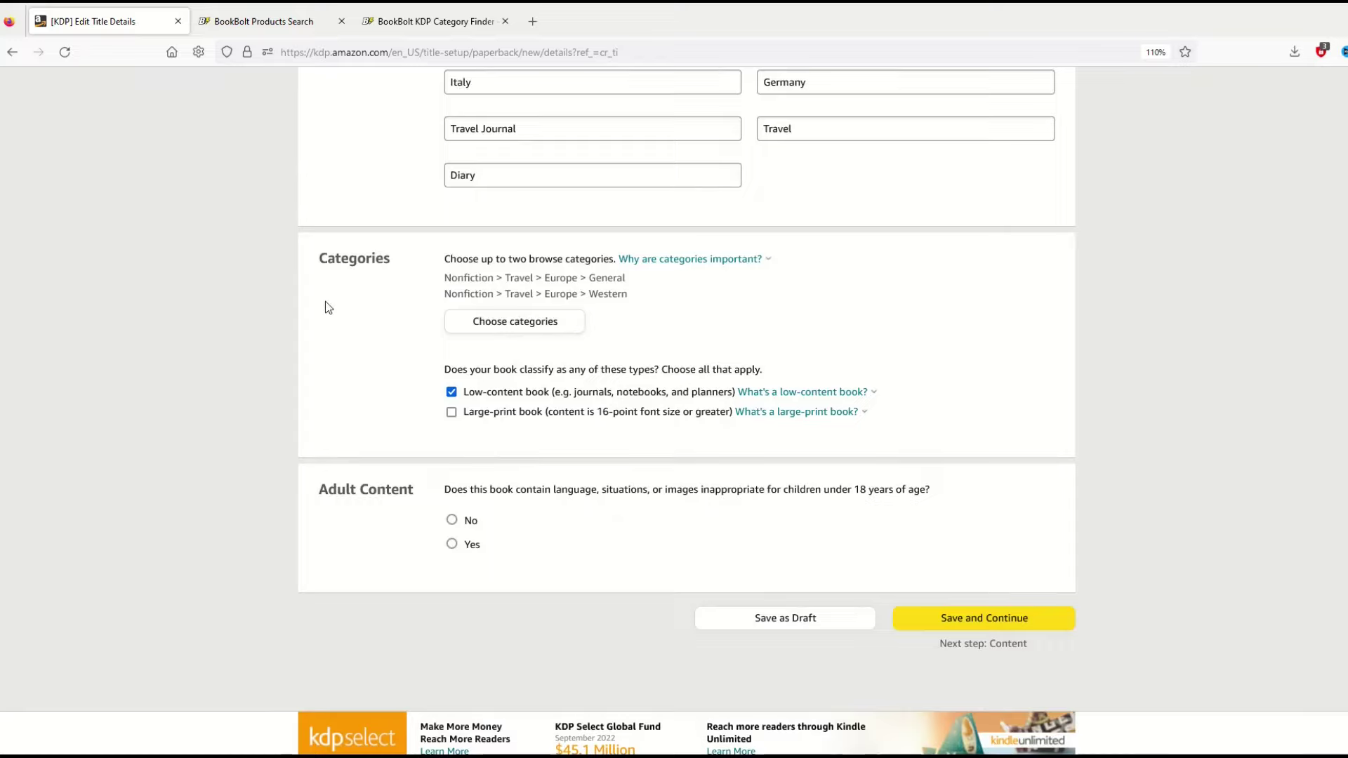
Save the paperback details and scroll the Content page down to Manuscript
left_click(957, 617)
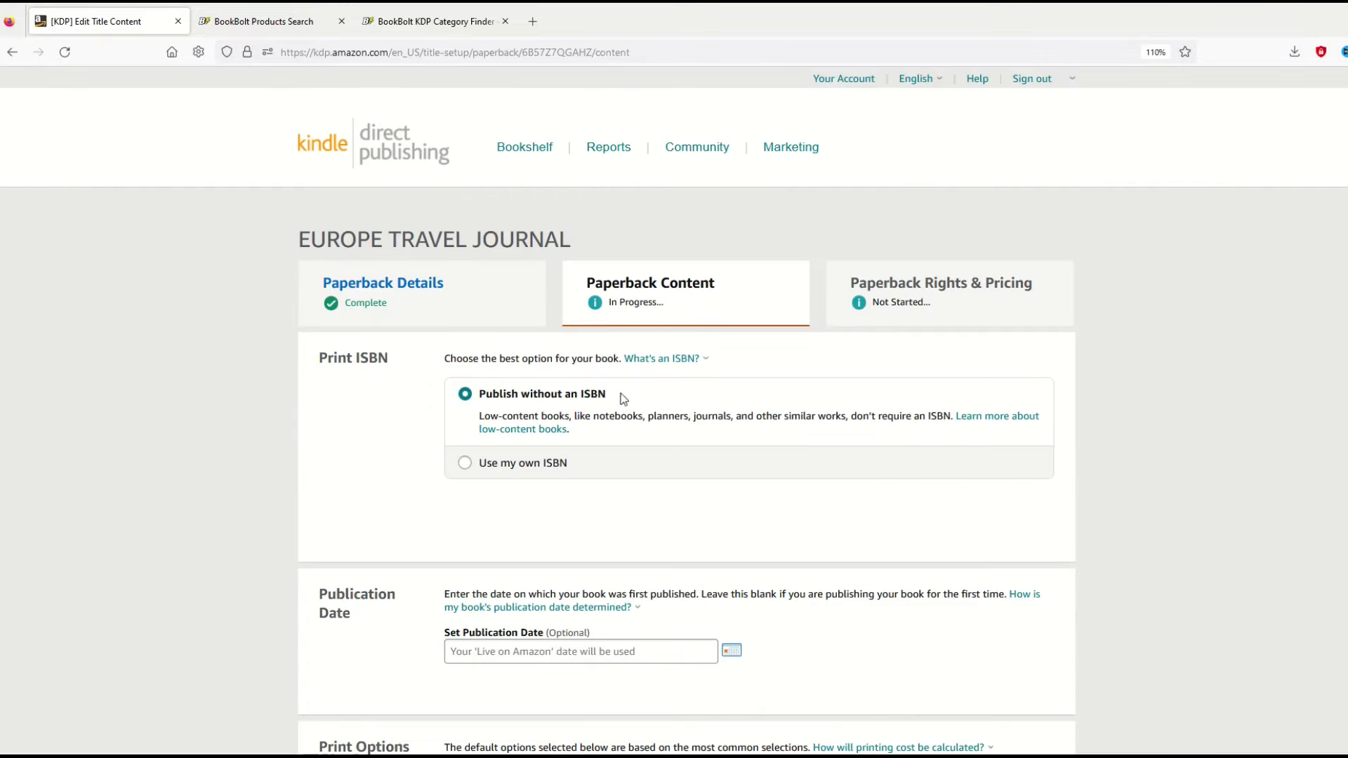
scroll(425, 392, "down", 4)
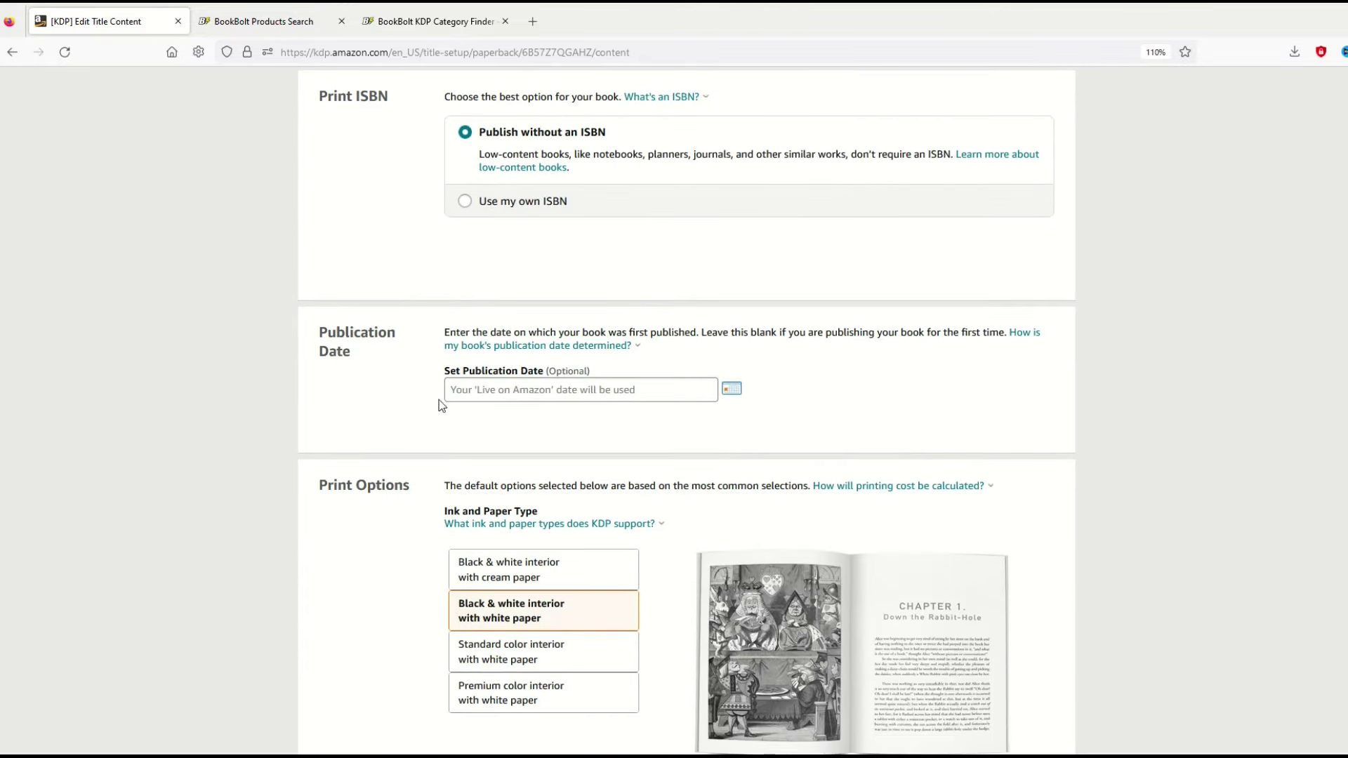
scroll(512, 400, "down", 3)
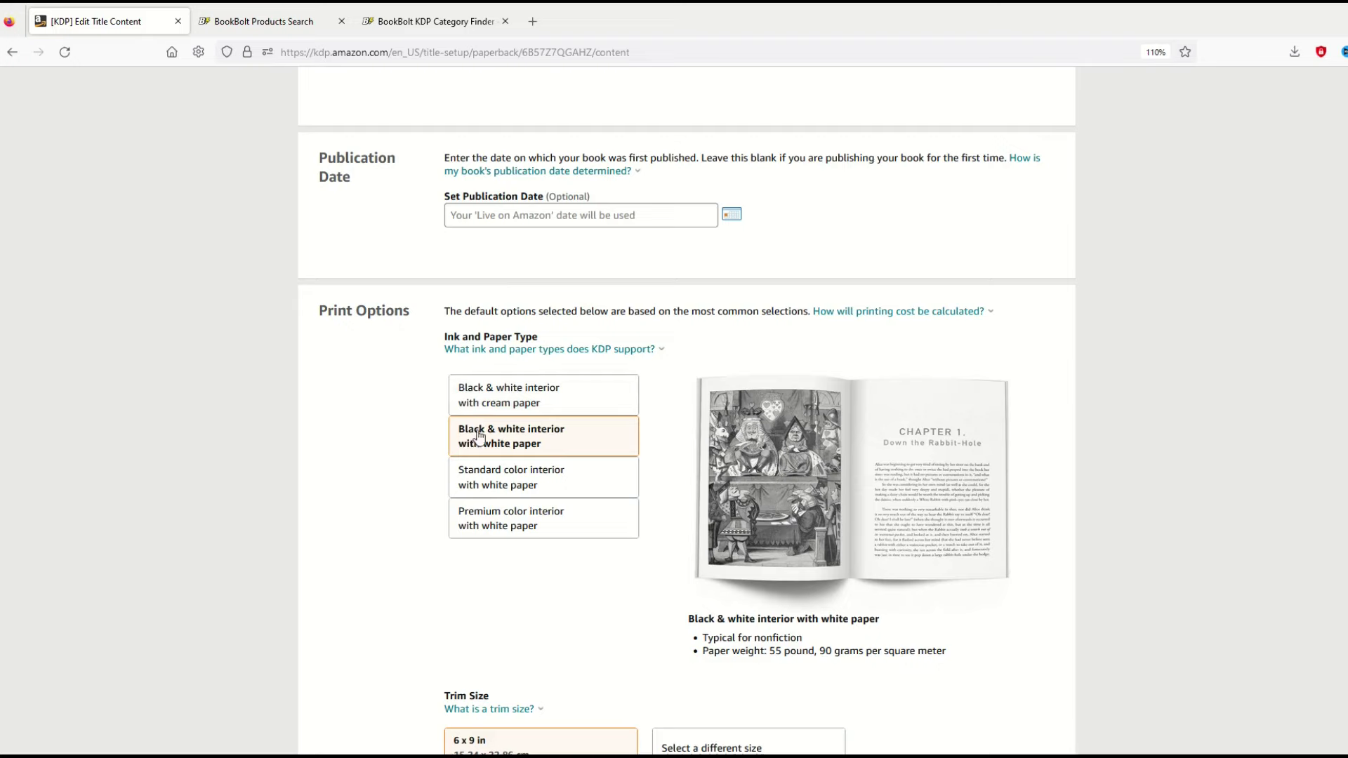
scroll(736, 448, "down", 1)
scroll(736, 448, "down", 2)
scroll(447, 489, "down", 1)
scroll(457, 500, "down", 2)
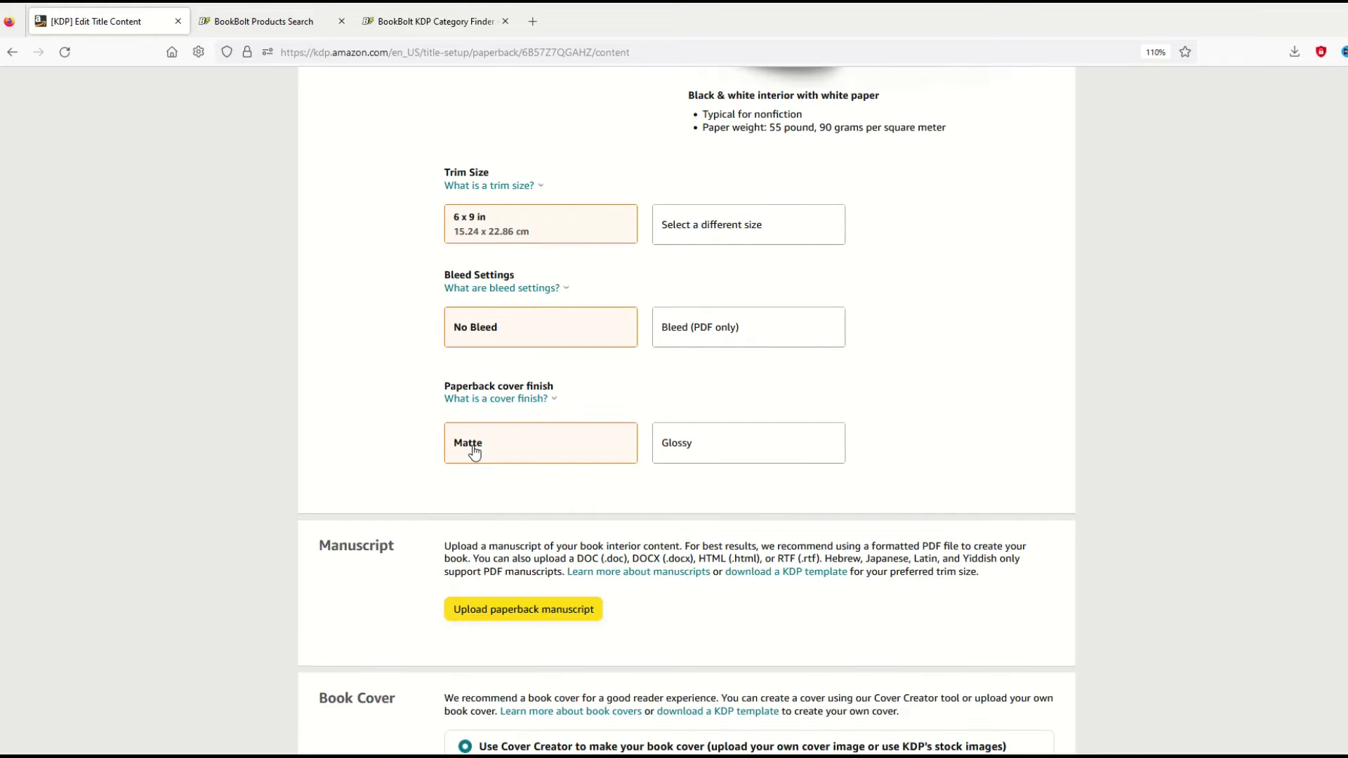
scroll(475, 453, "down", 2)
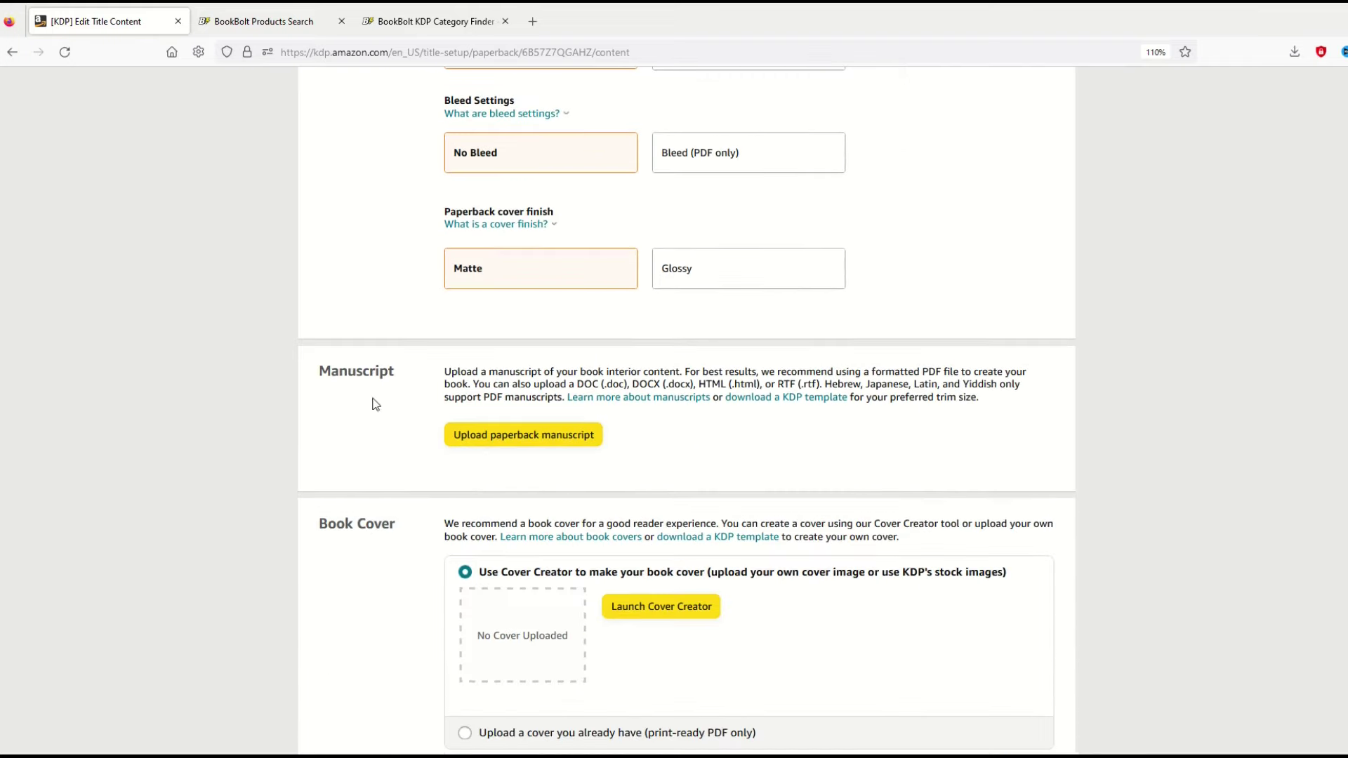
Upload the Paperback Interior PDF as the manuscript
left_click(476, 440)
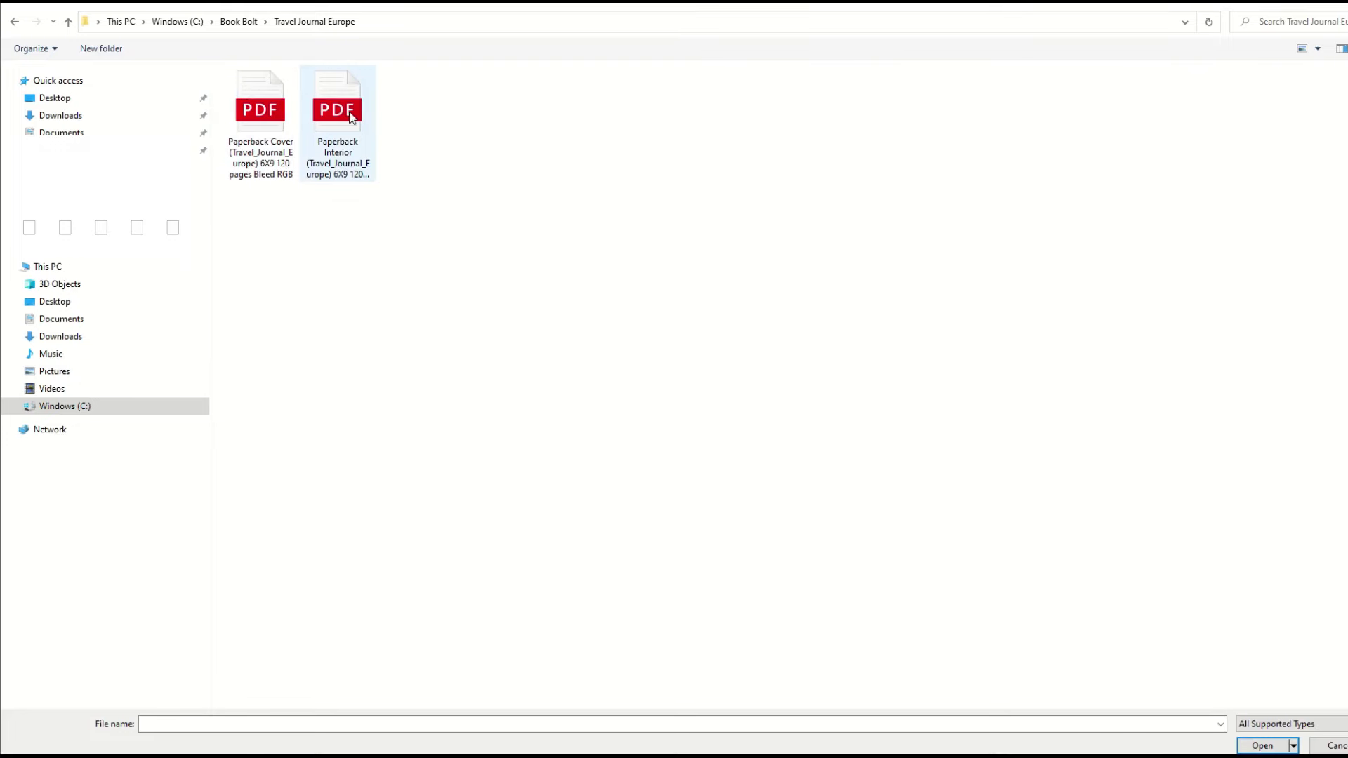
double_click(347, 112)
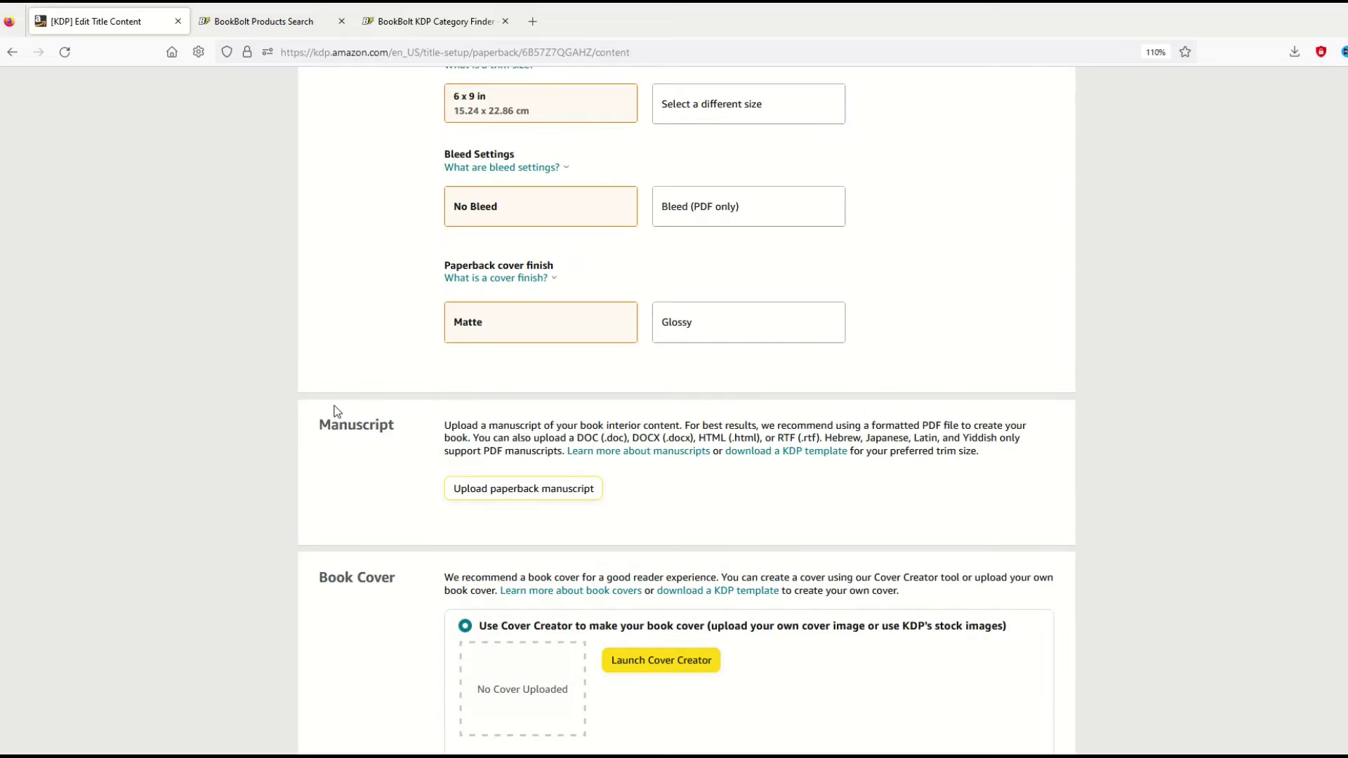
scroll(337, 412, "down", 2)
scroll(335, 409, "down", 2)
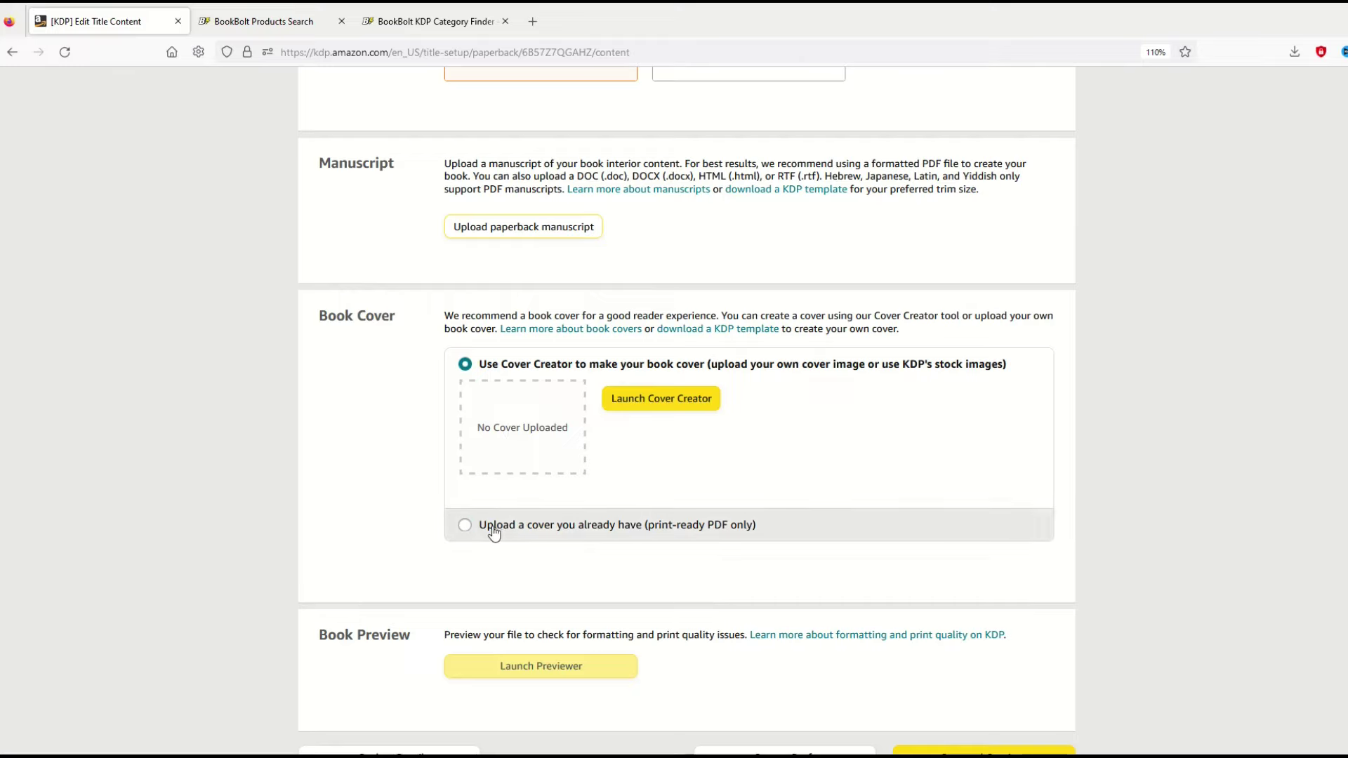
Upload the ready-made Paperback Cover PDF as the book cover
left_click(465, 525)
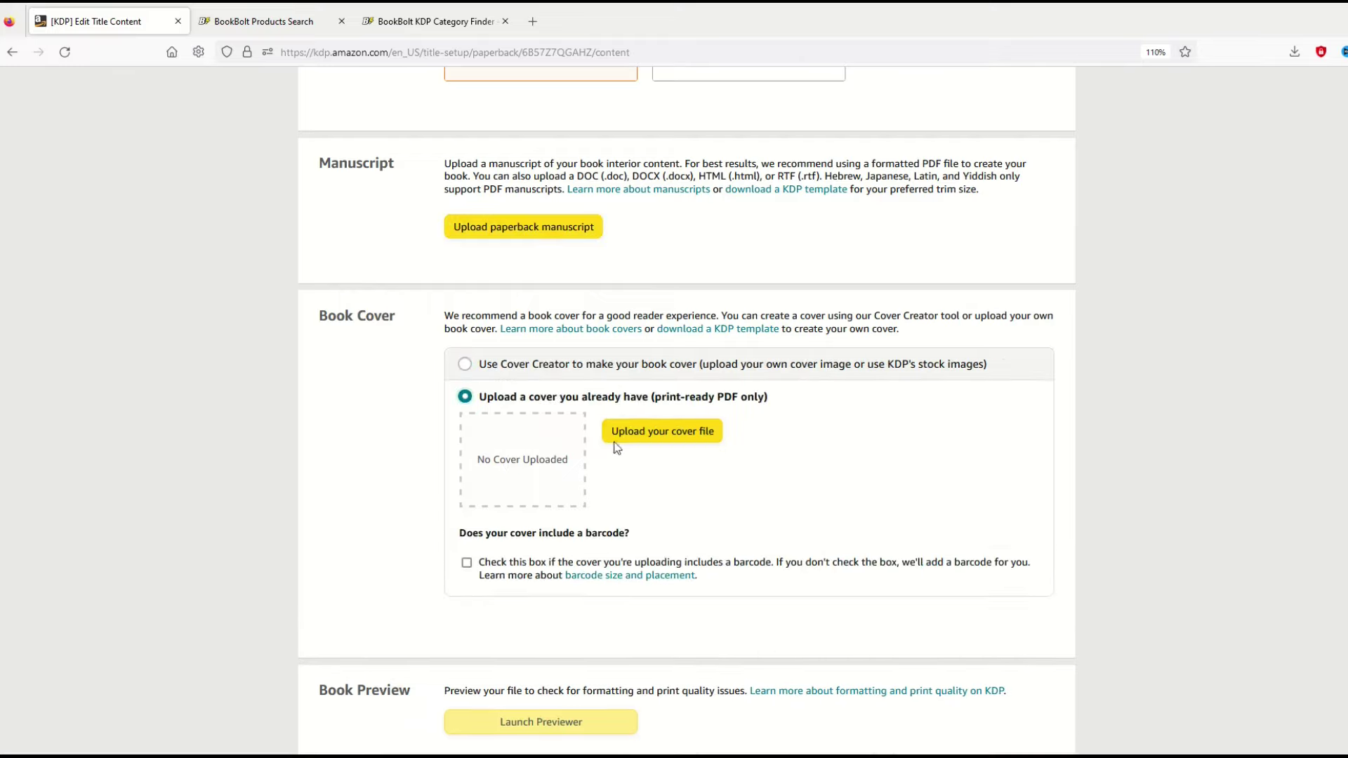
left_click(656, 434)
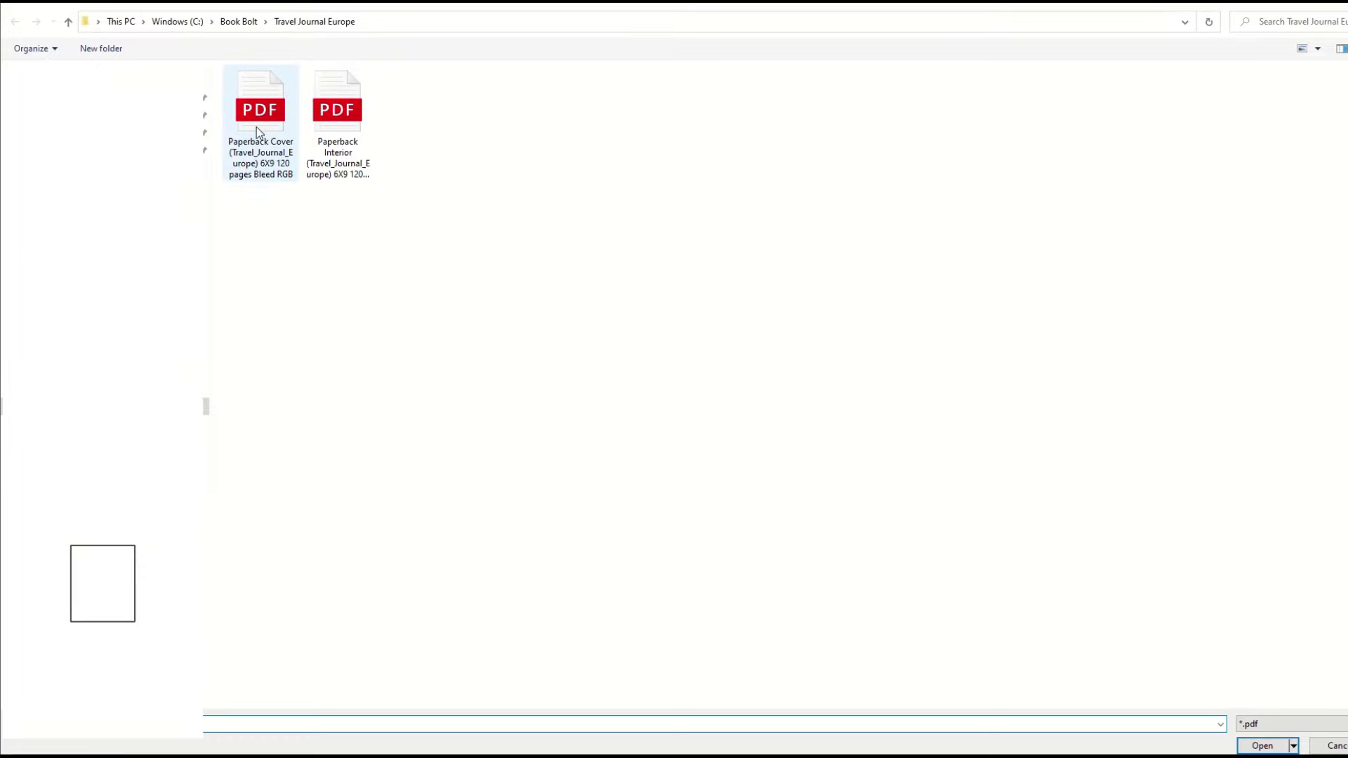
double_click(260, 133)
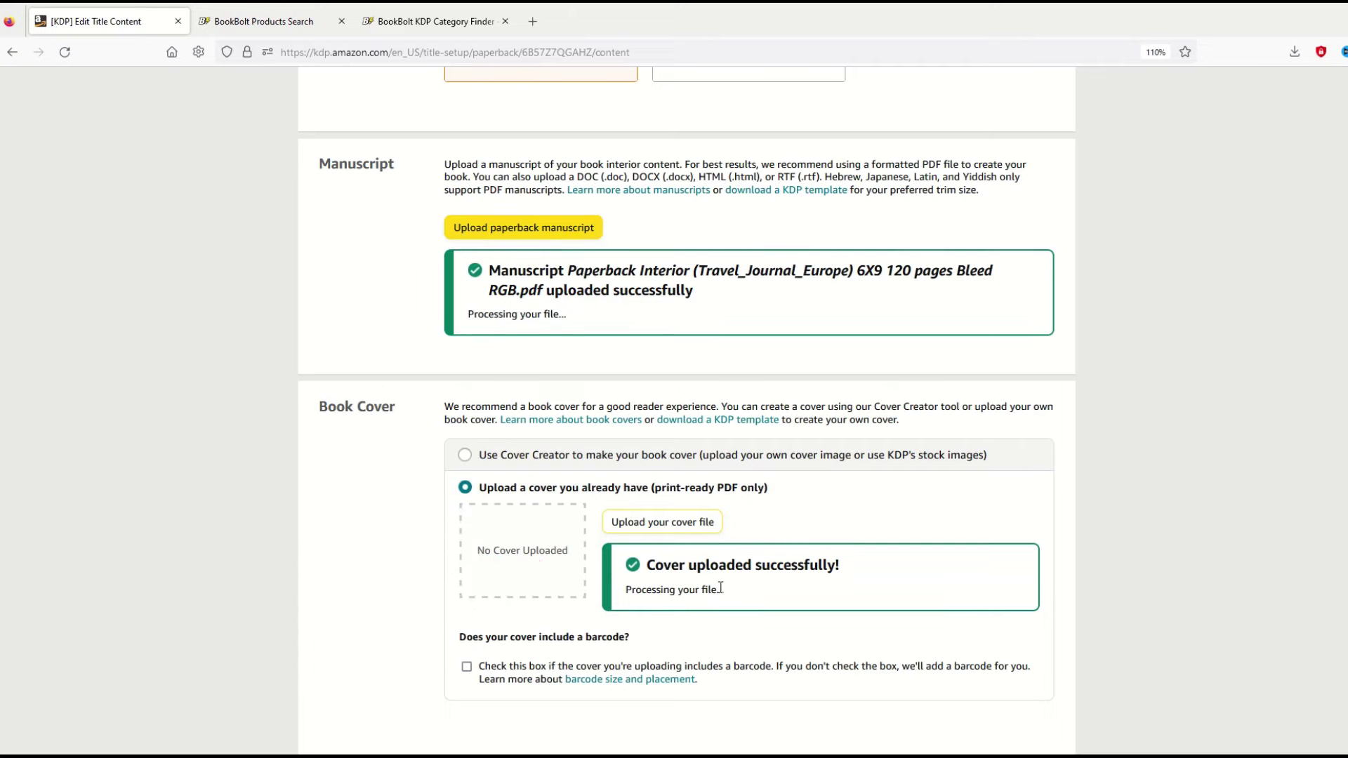
scroll(715, 575, "down", 3)
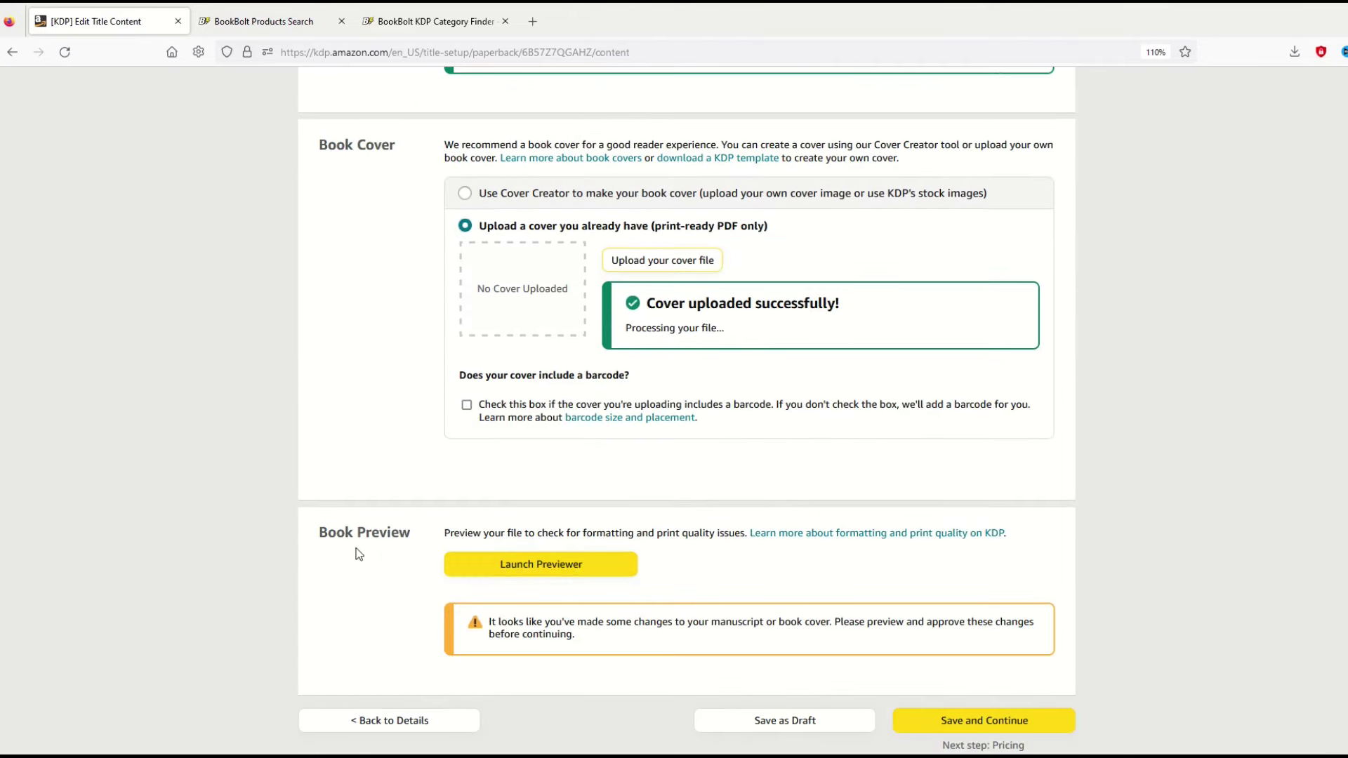
Preview the cover and lined interior through pages 6-7, then approve the print preview
left_click(524, 576)
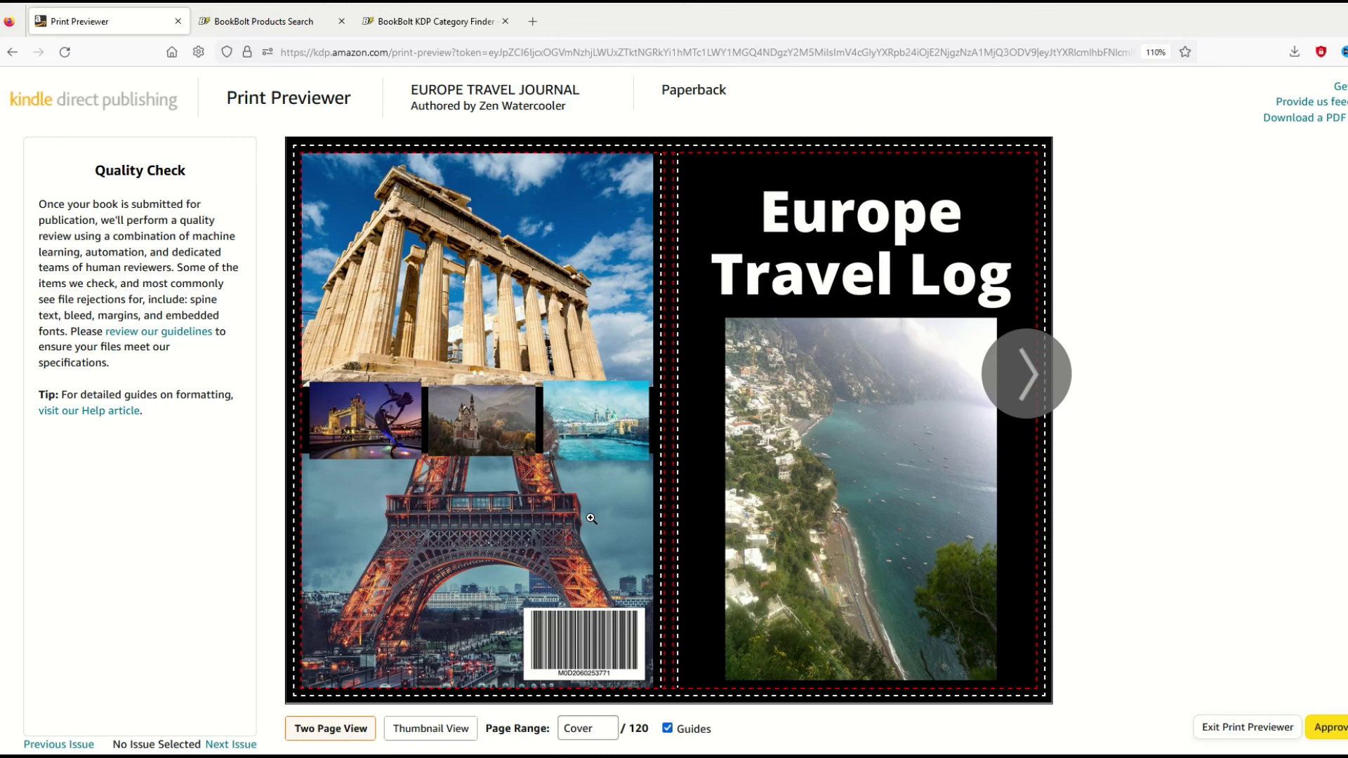
left_click(1026, 390)
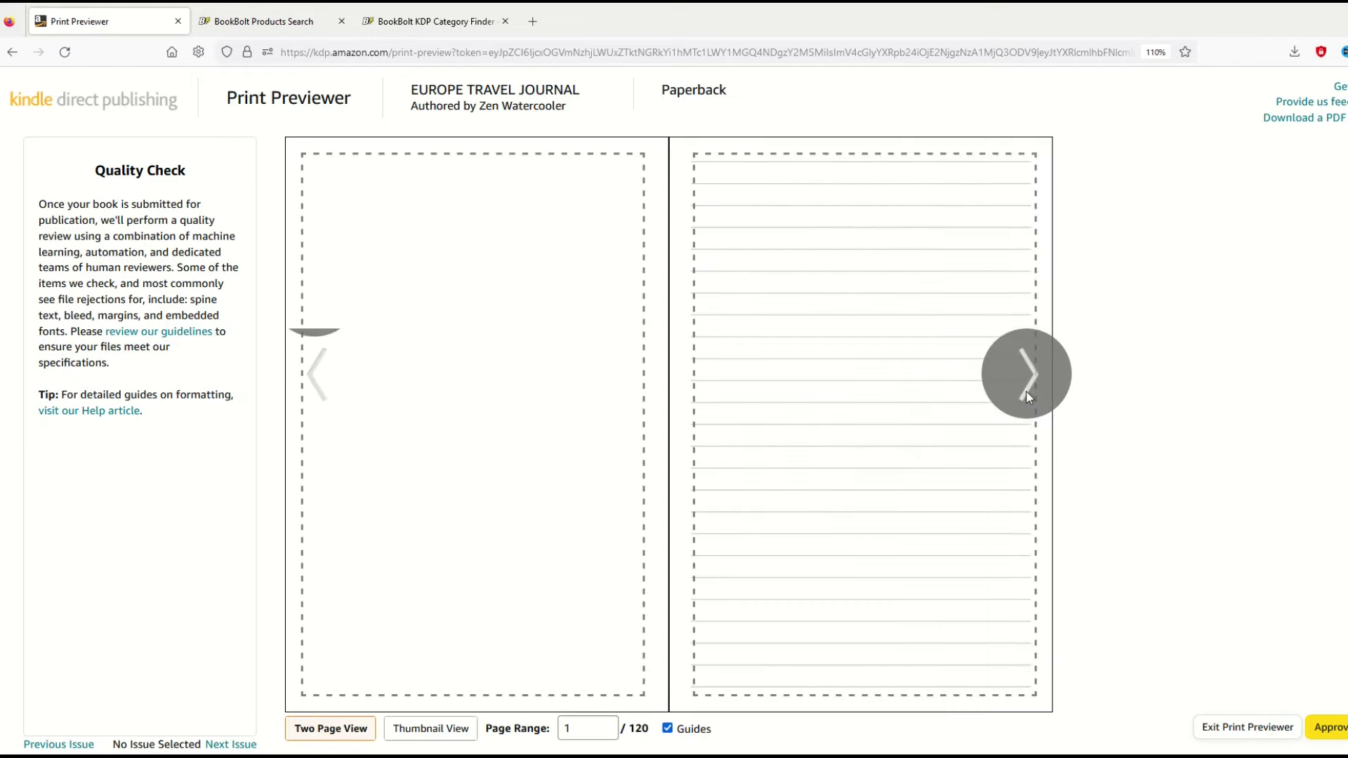
left_click(1026, 390)
left_click(1026, 391)
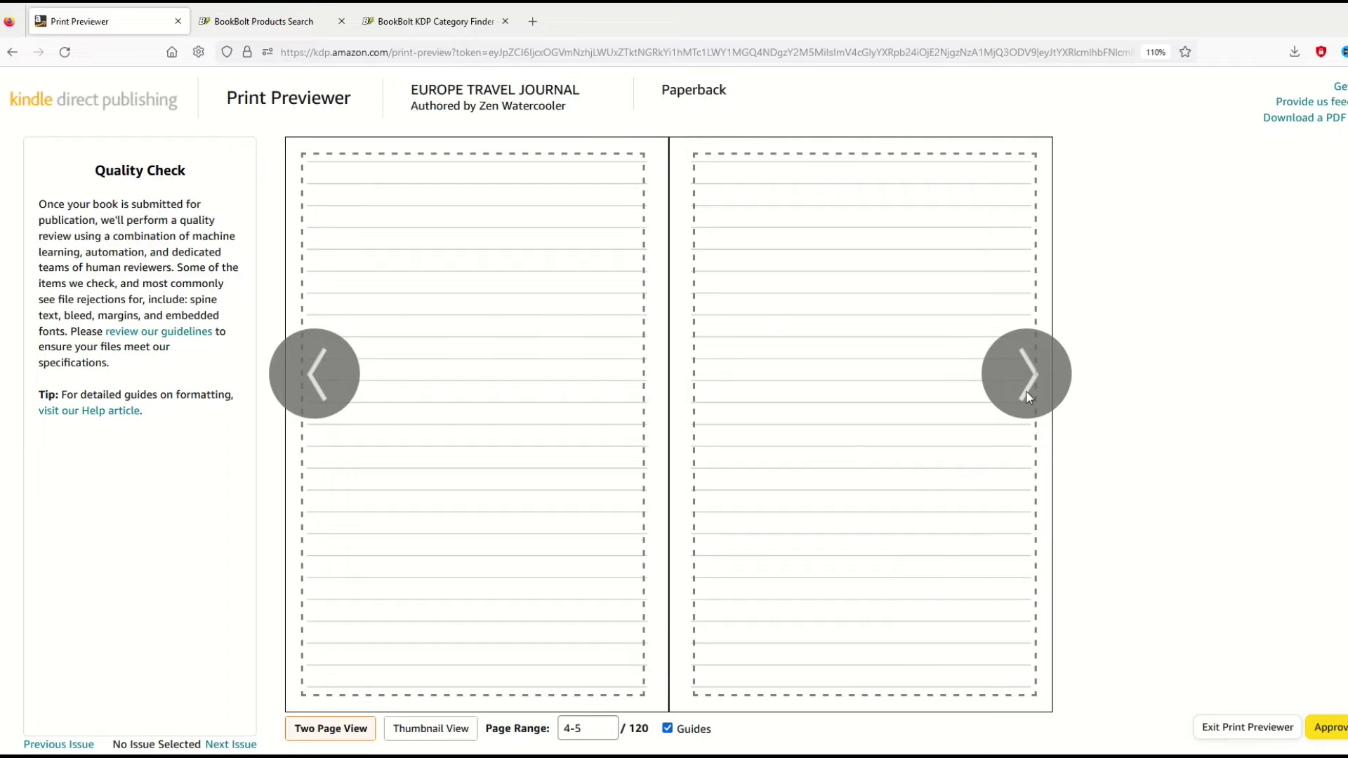
left_click(1026, 390)
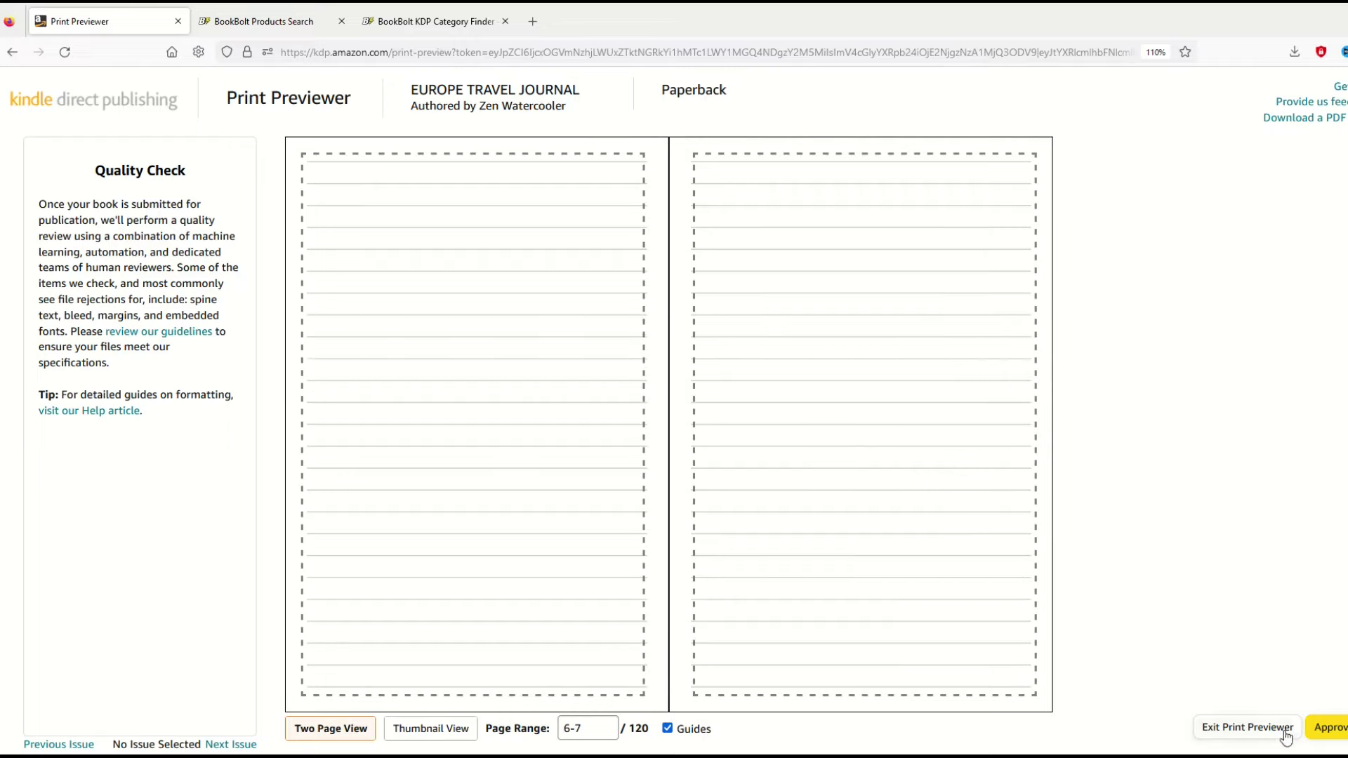
left_click(1332, 731)
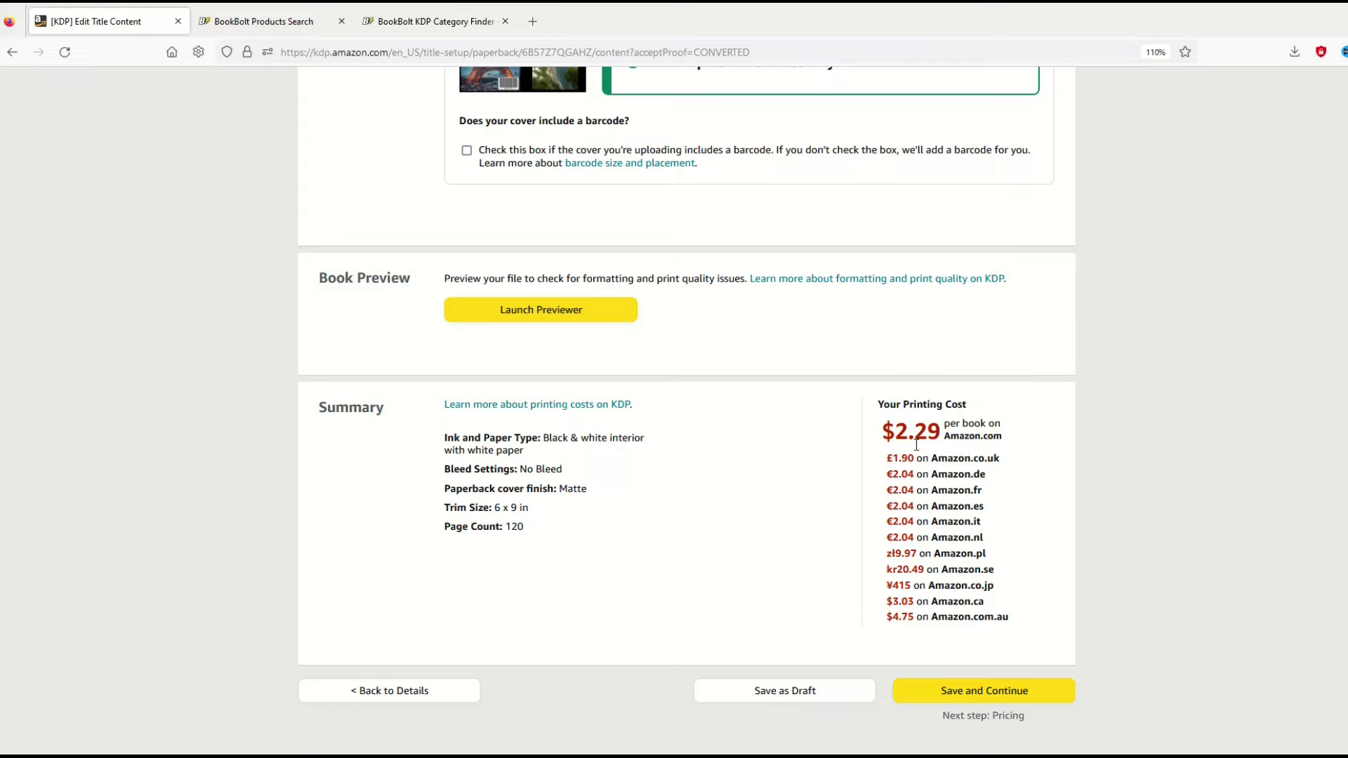
Save the content page and move on to the pricing page
left_click(966, 687)
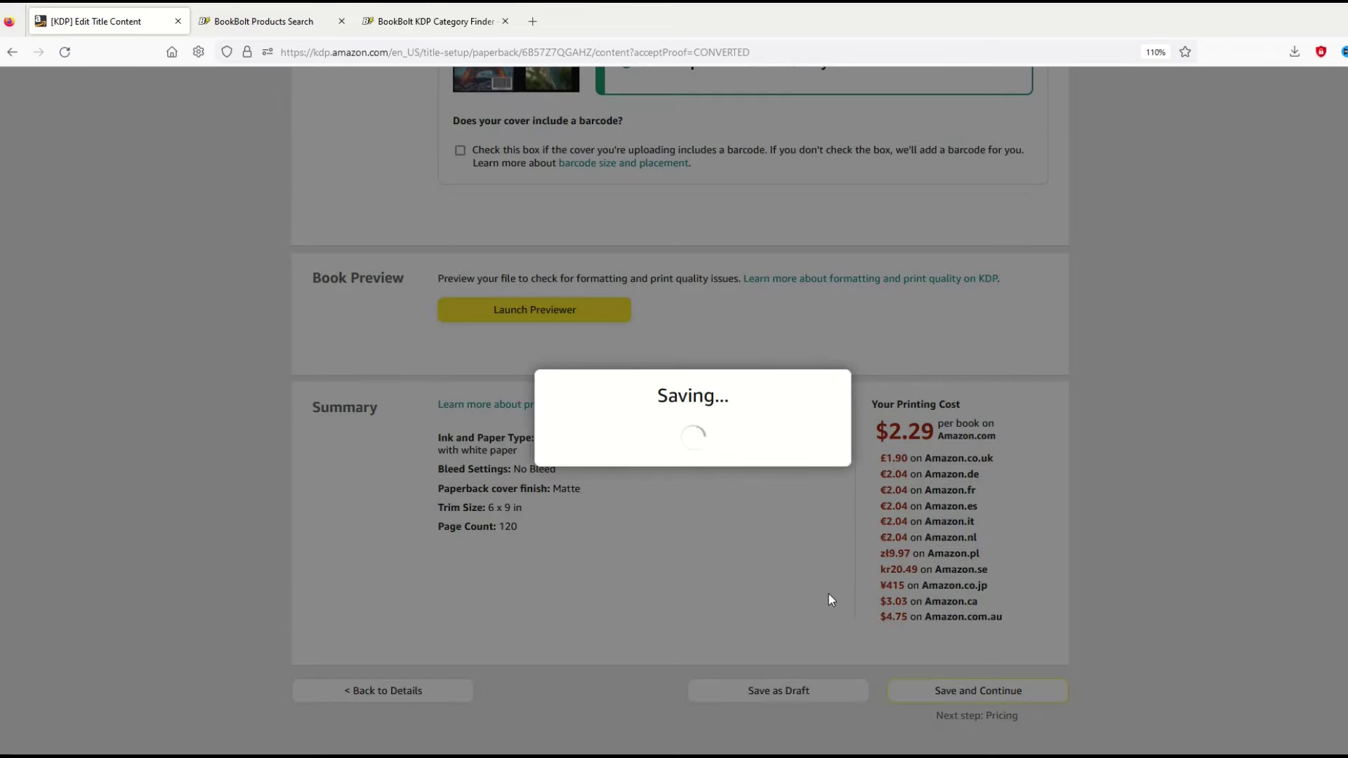
scroll(363, 409, "down", 1)
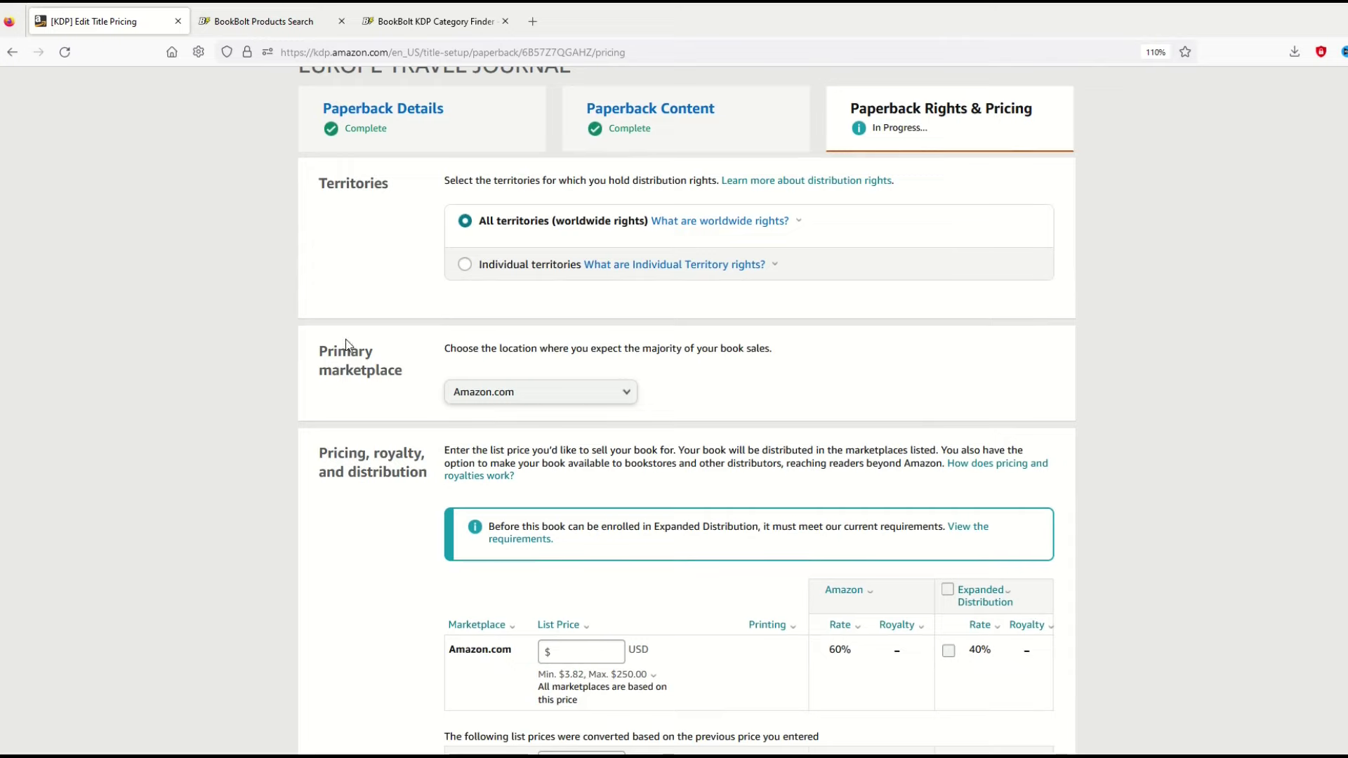
scroll(346, 346, "down", 4)
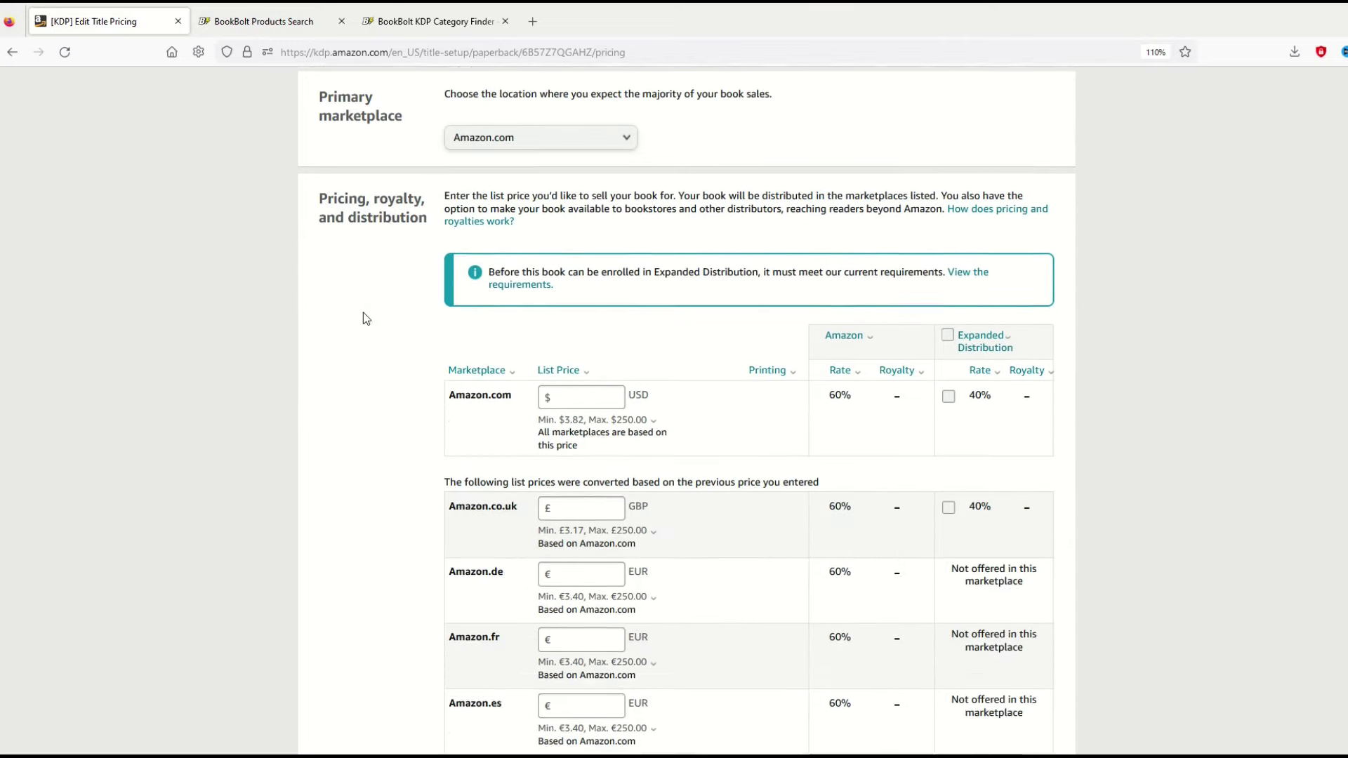
scroll(363, 319, "down", 1)
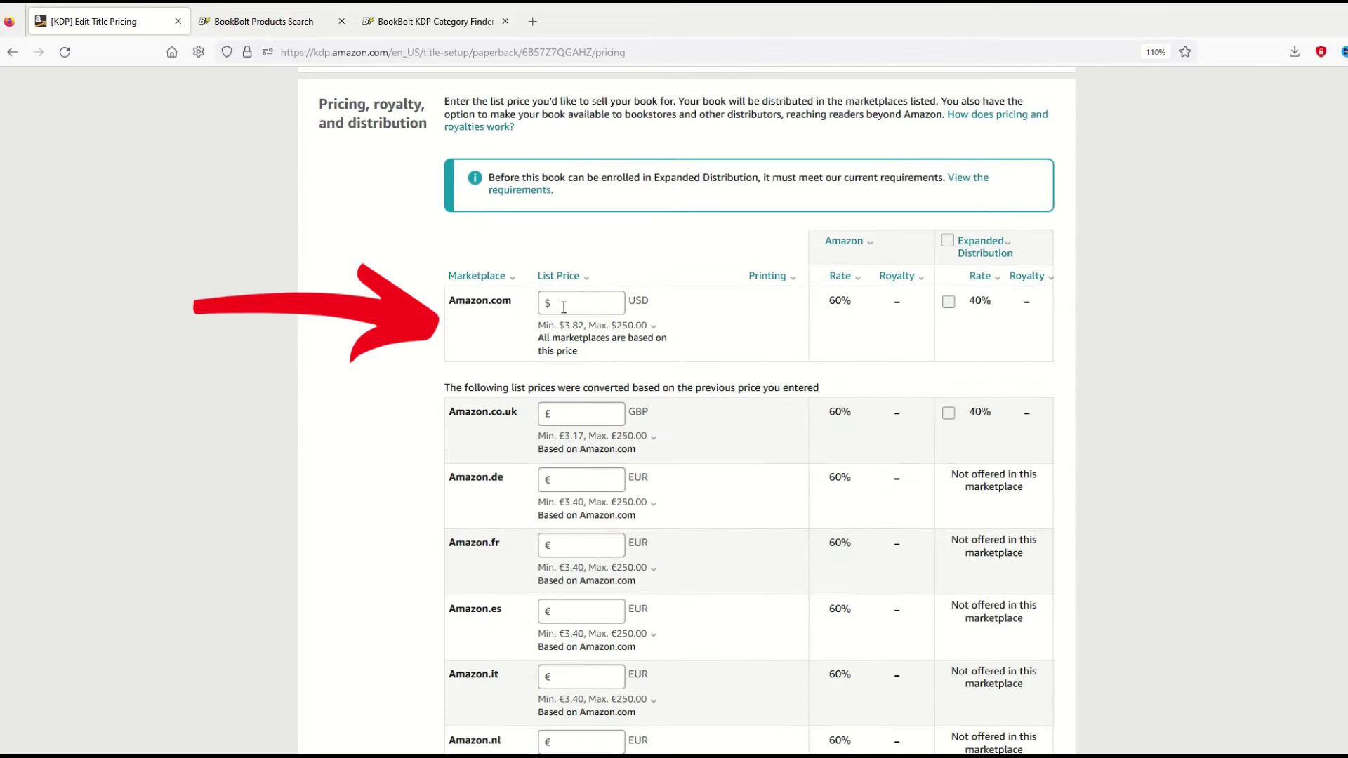
Set the Amazon.com list price to $5.00, converting it across all other marketplaces
left_click(585, 326)
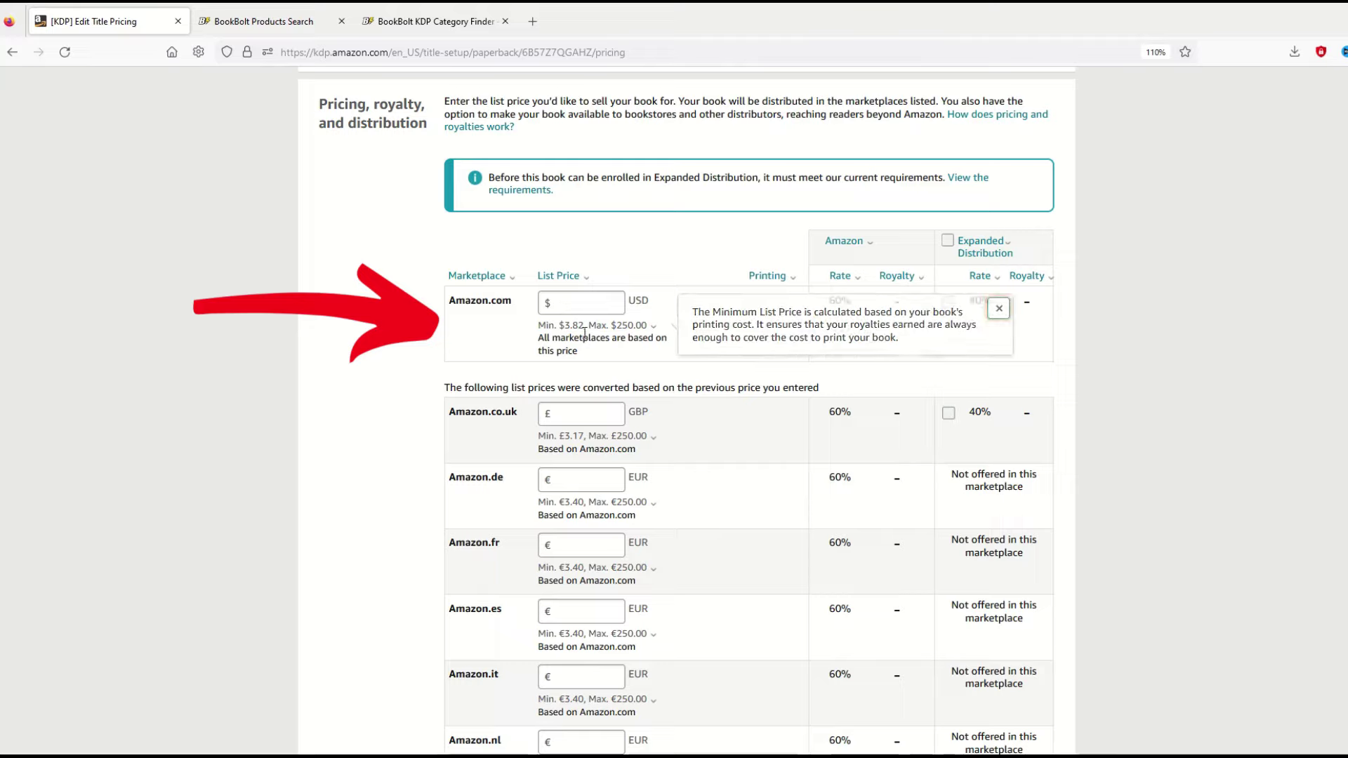
left_click(571, 306)
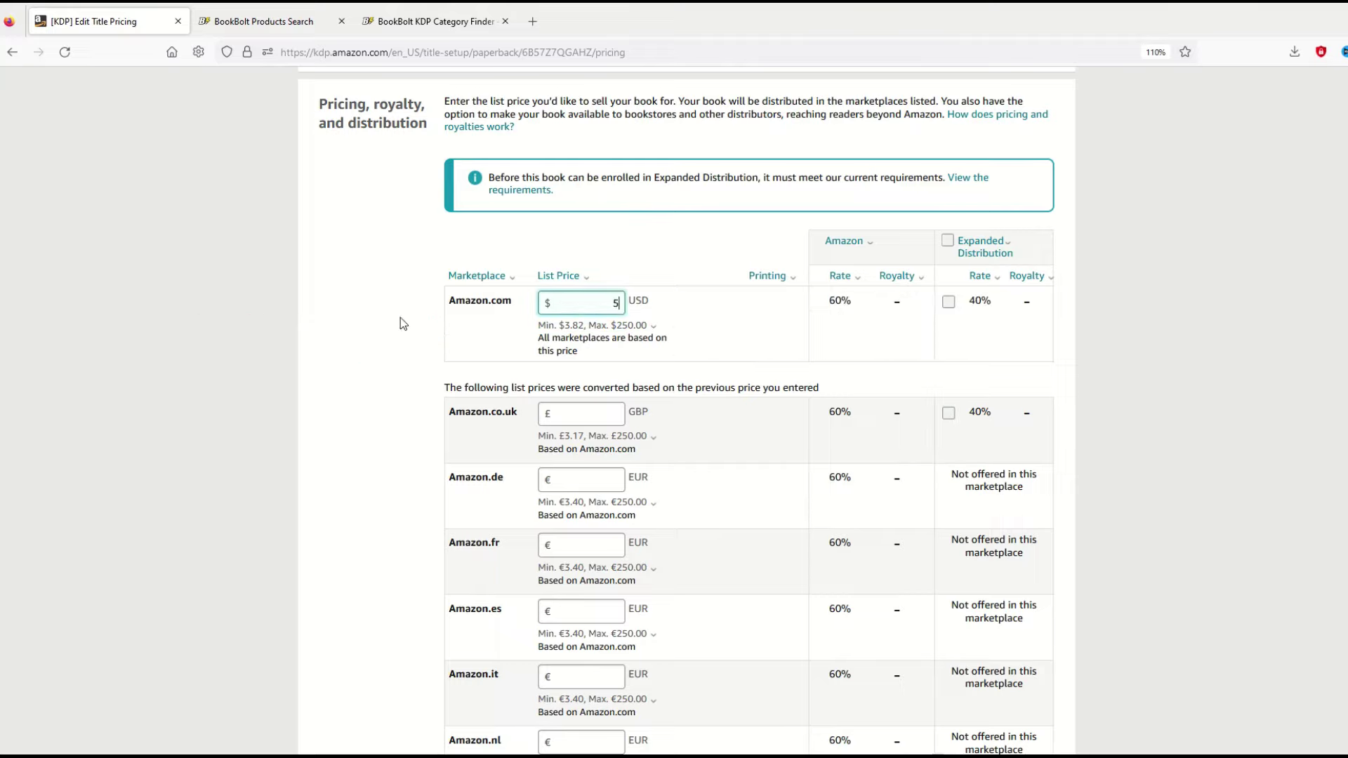
left_click(400, 318)
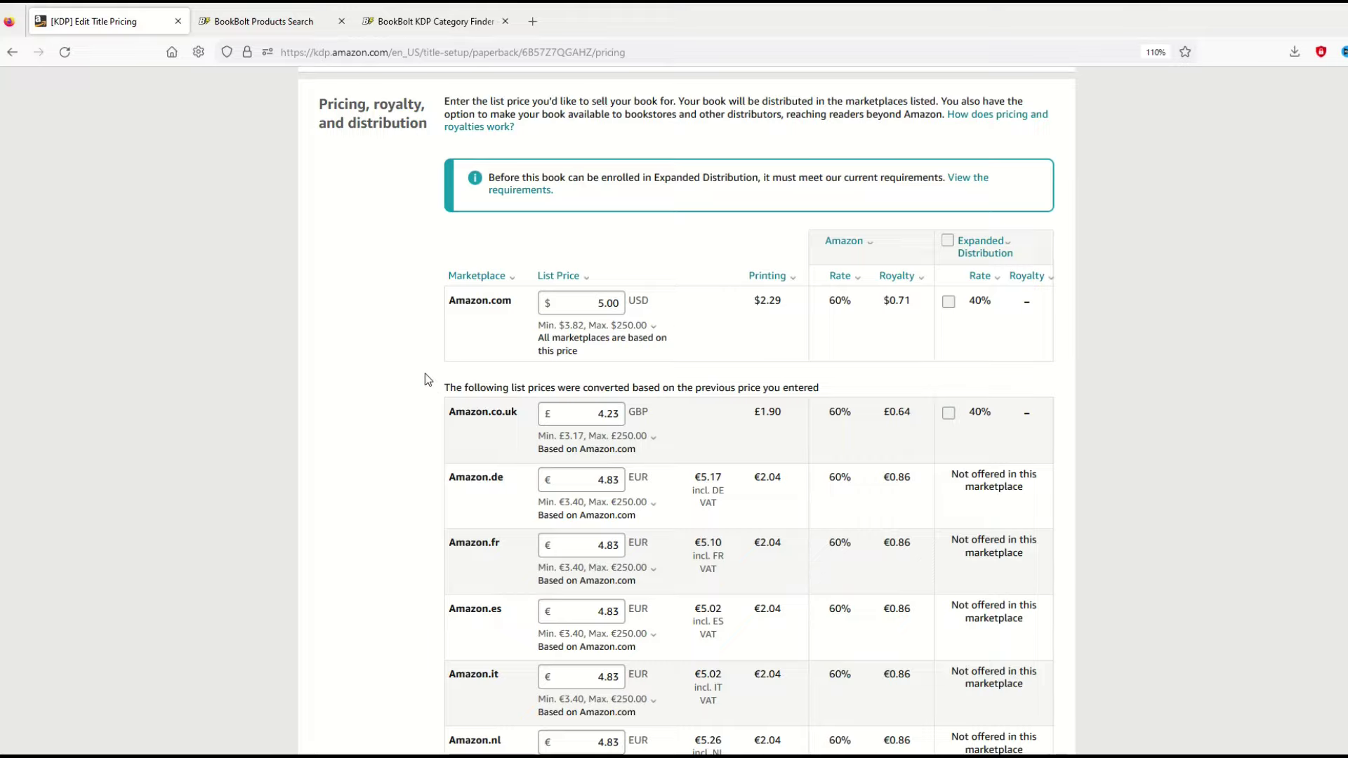
scroll(427, 378, "down", 2)
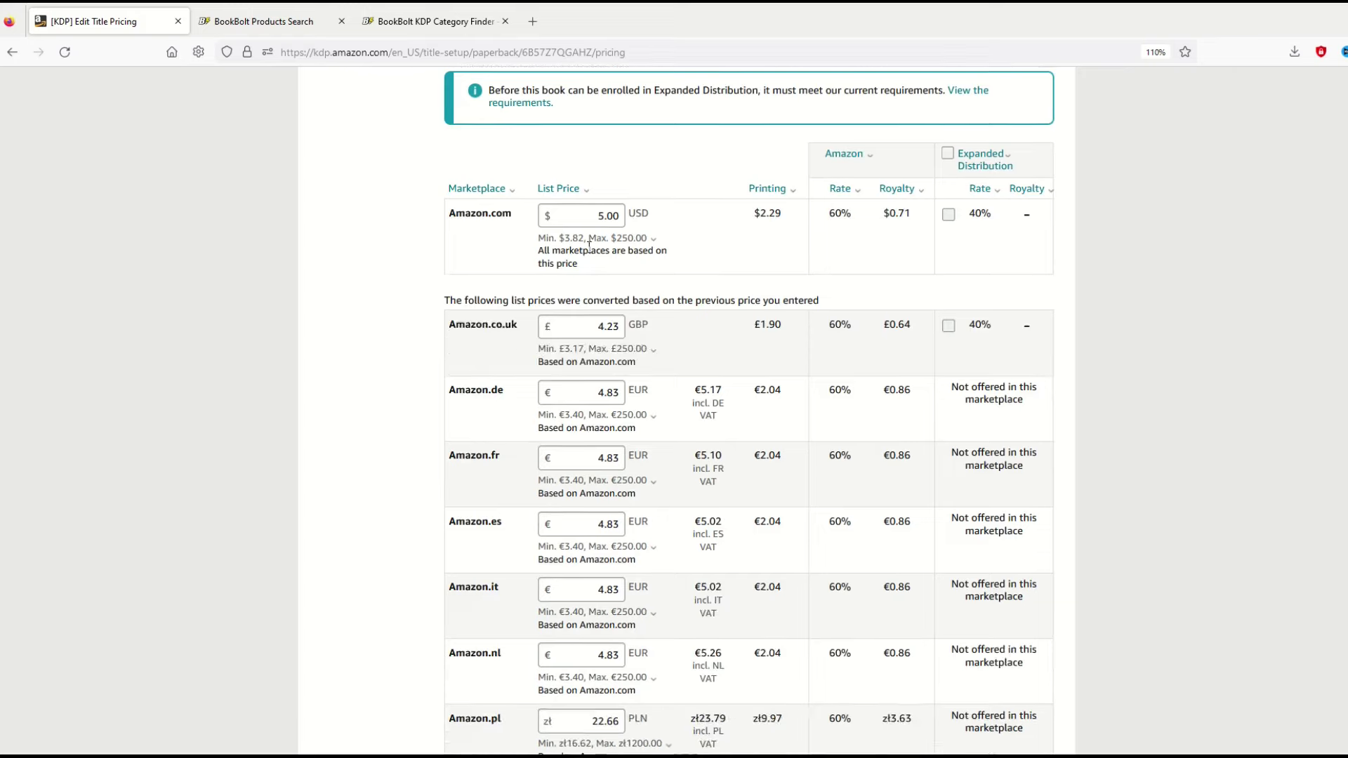
scroll(578, 423, "down", 5)
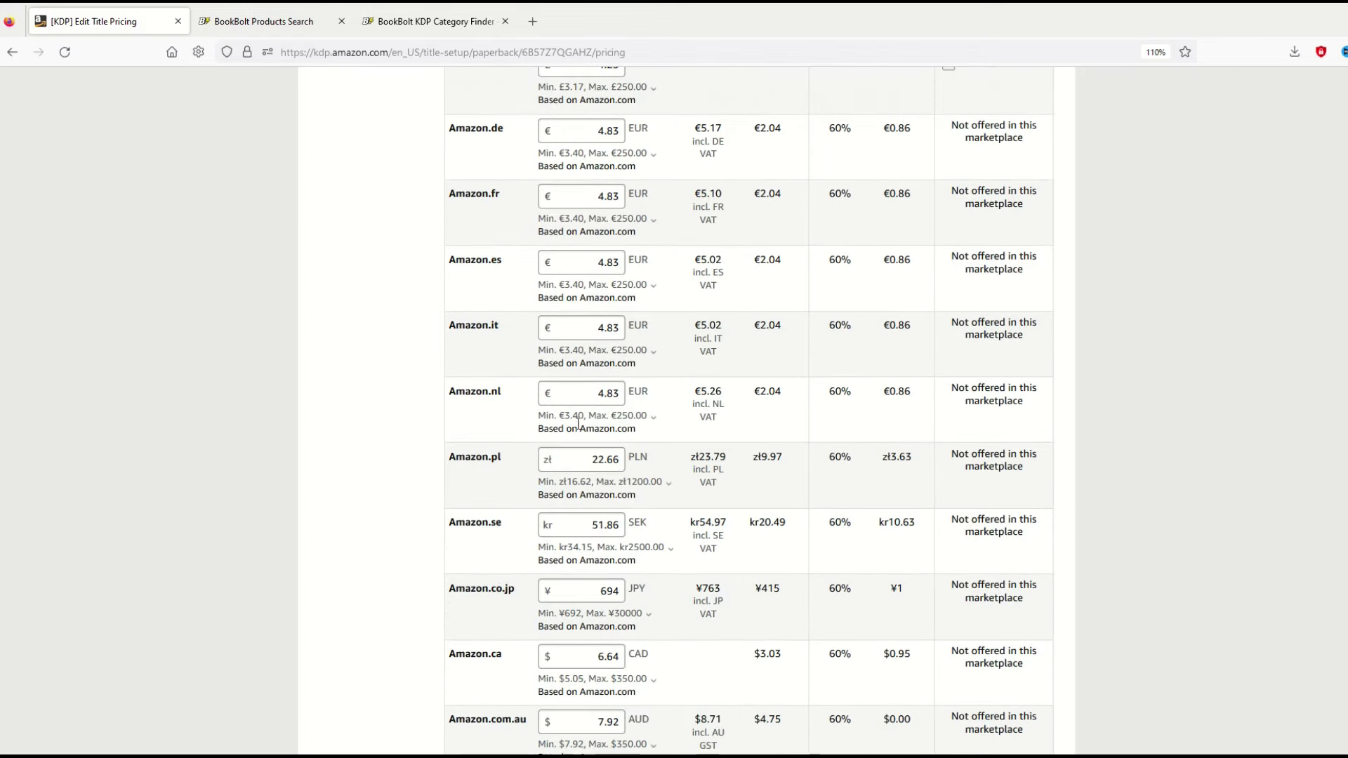
scroll(572, 237, "down", 8)
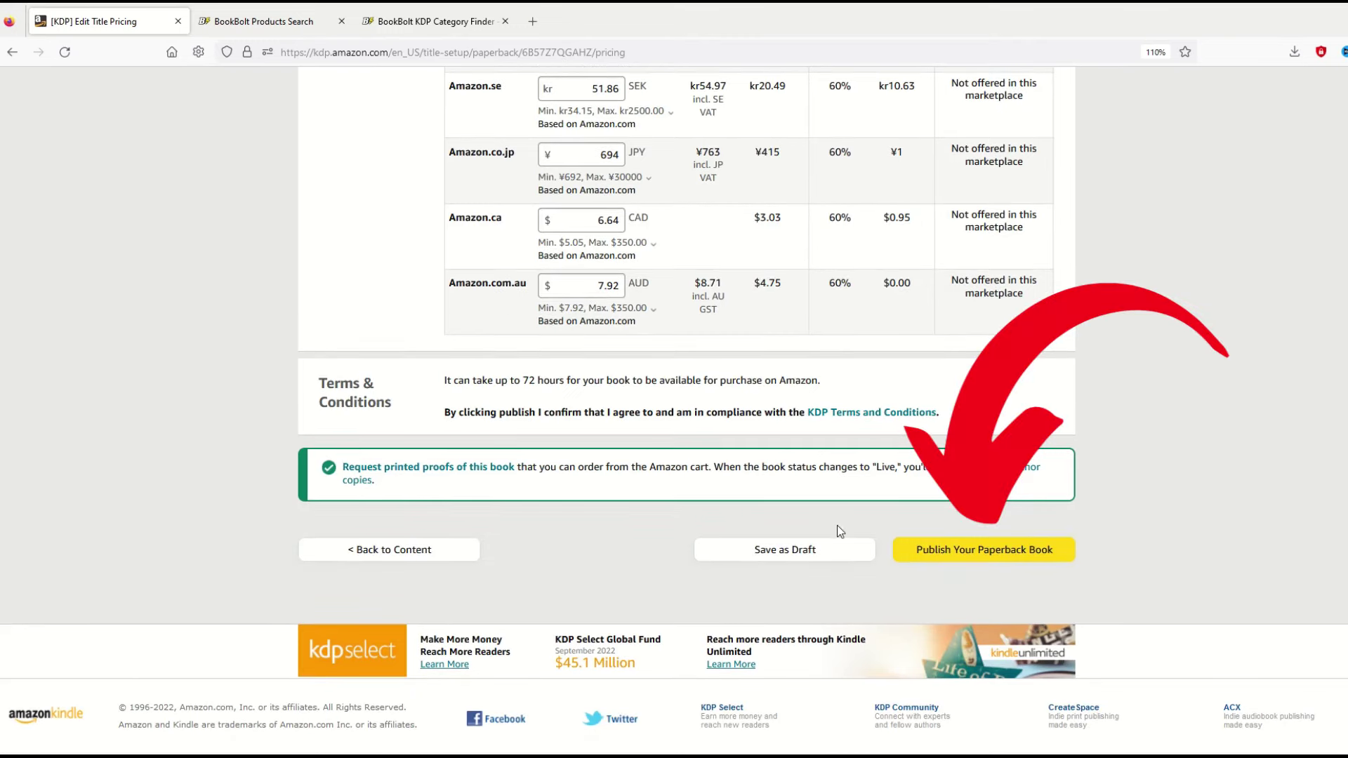
Publish the paperback and dismiss the submission confirmation
left_click(1007, 562)
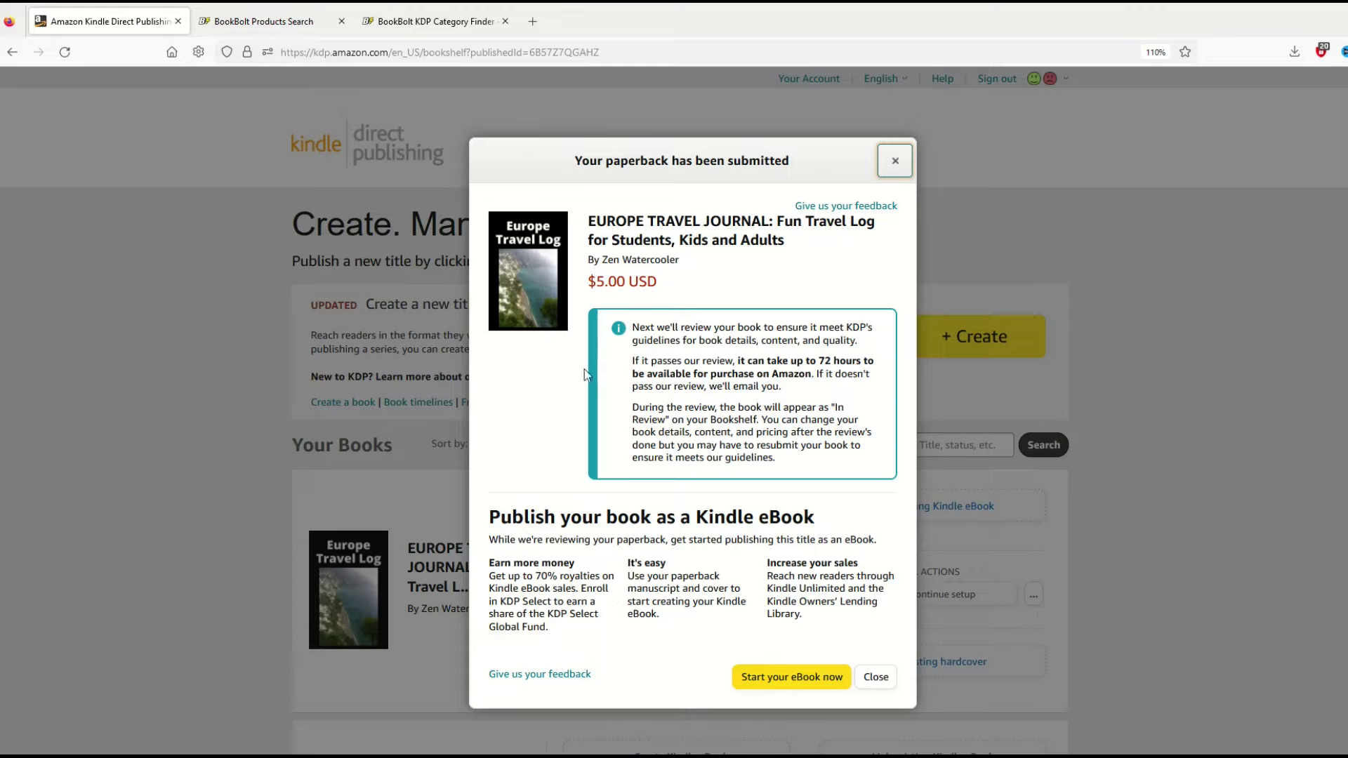
left_click(875, 677)
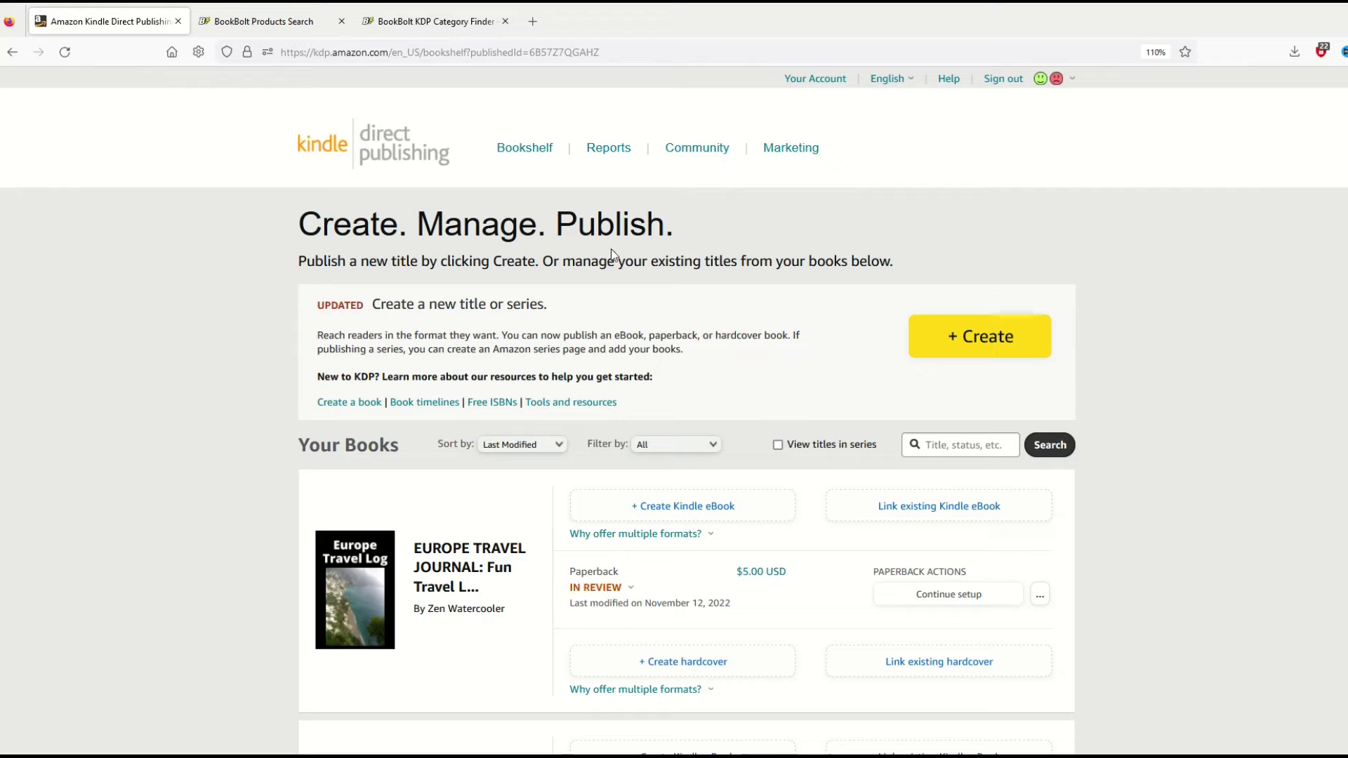
Switch Book Bolt to its Create tools and launch Book Bolt Studio
left_click(420, 21)
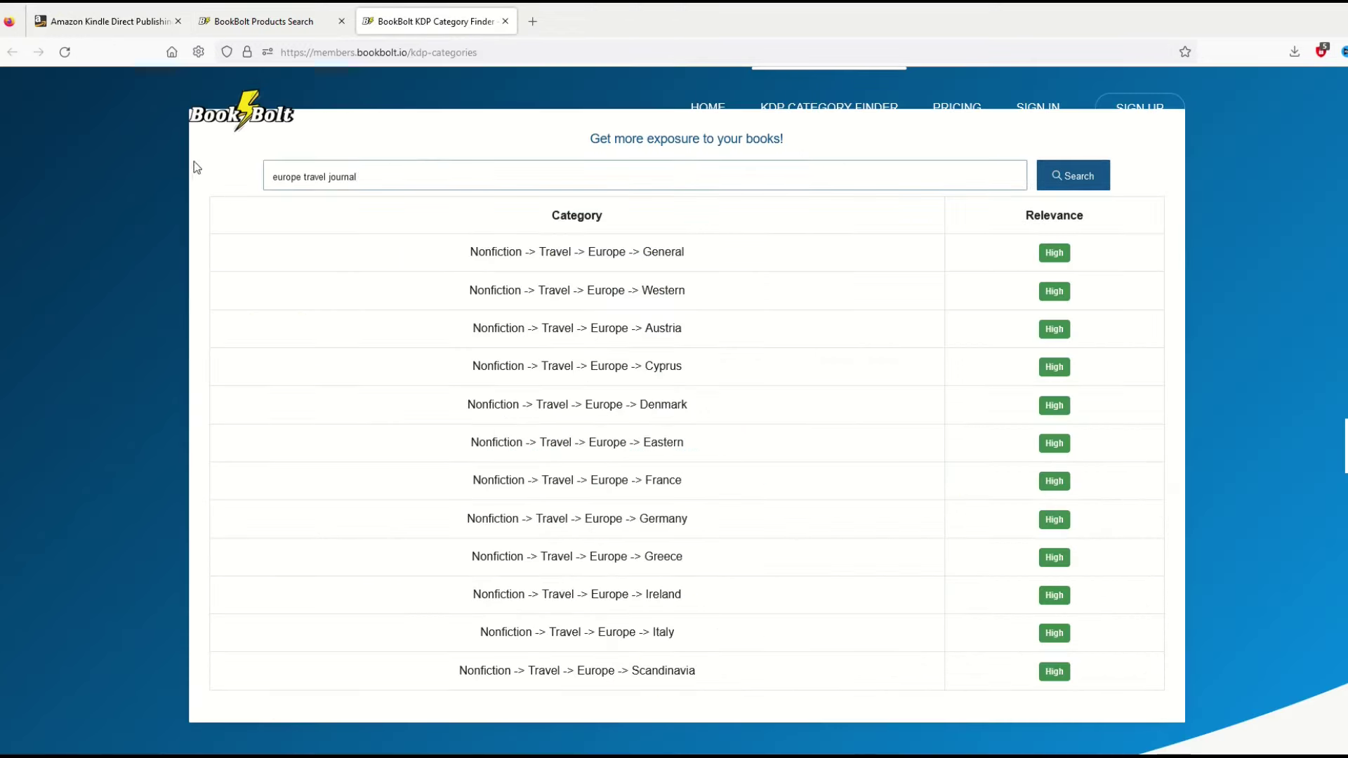
left_click(225, 123)
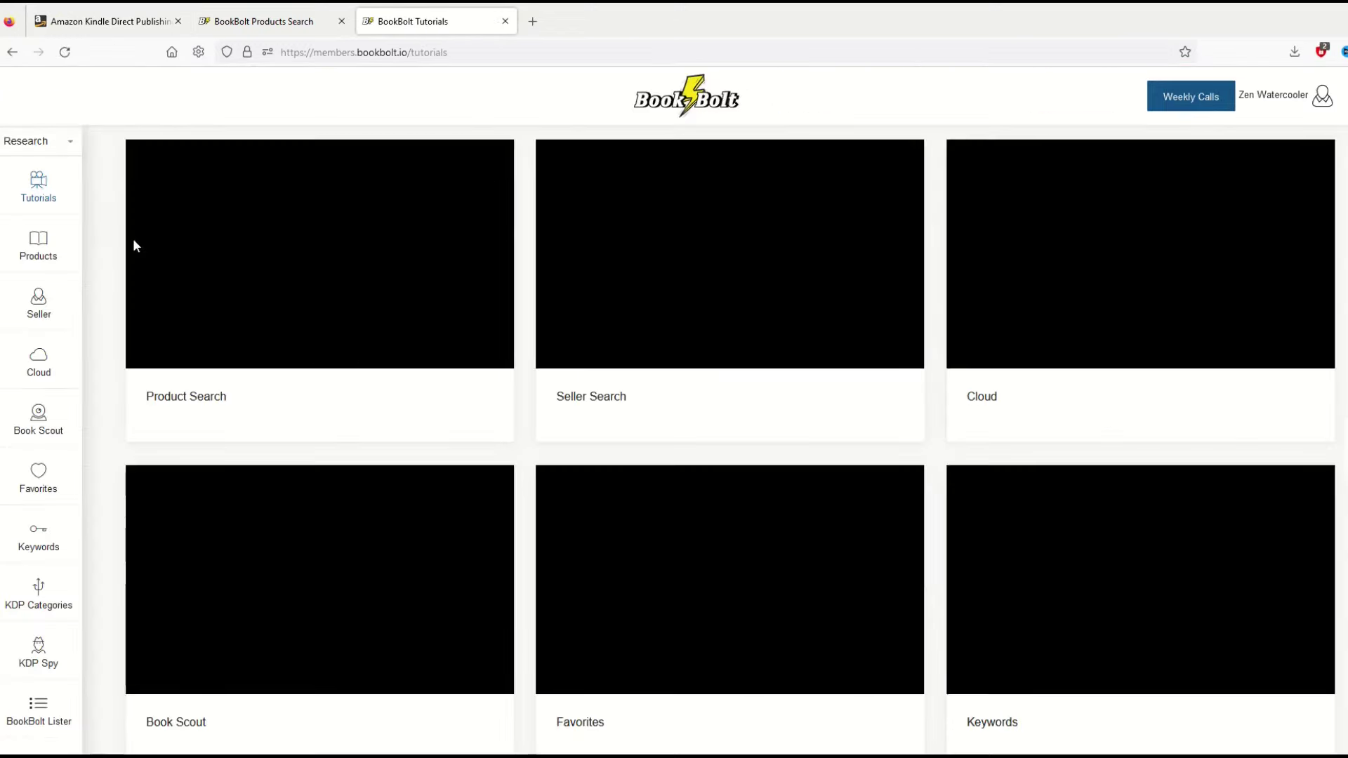
left_click(38, 246)
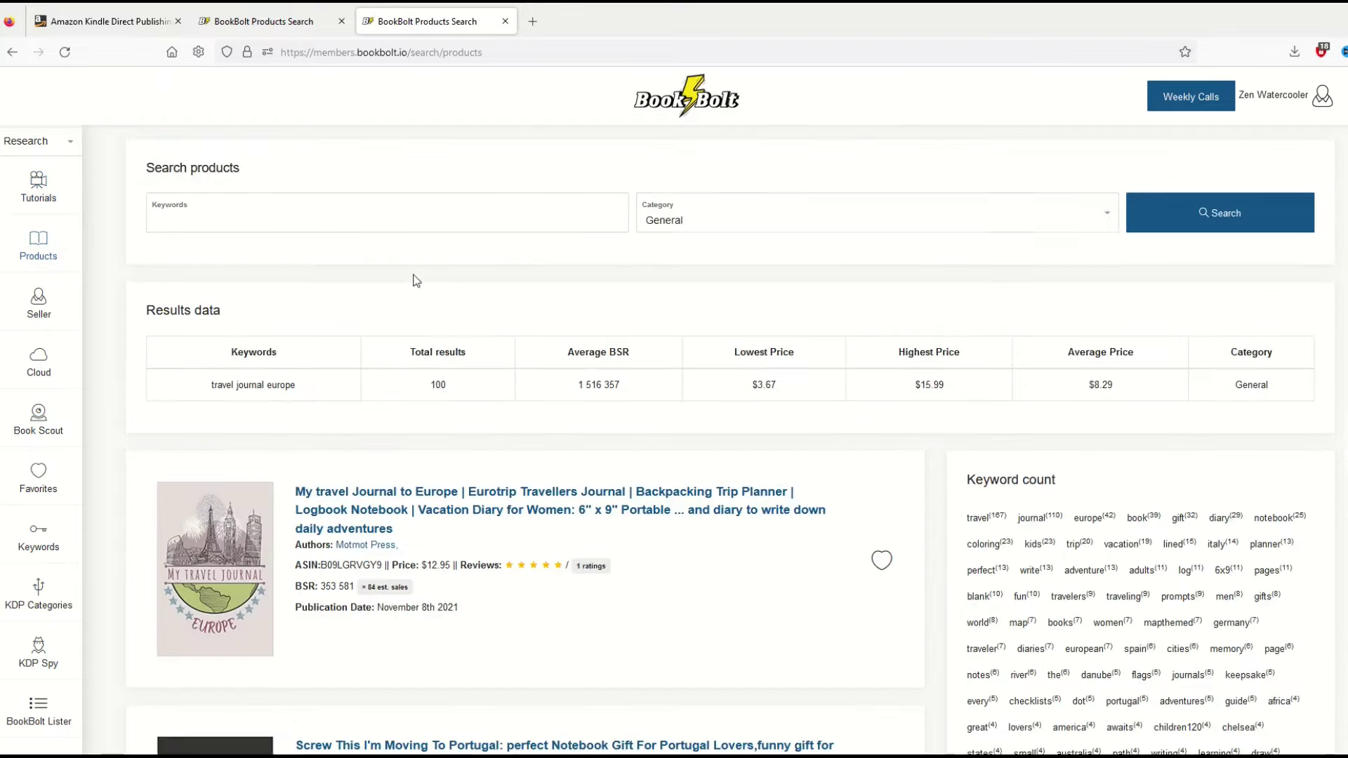
scroll(443, 351, "down", 3)
scroll(444, 354, "up", 5)
left_click(25, 148)
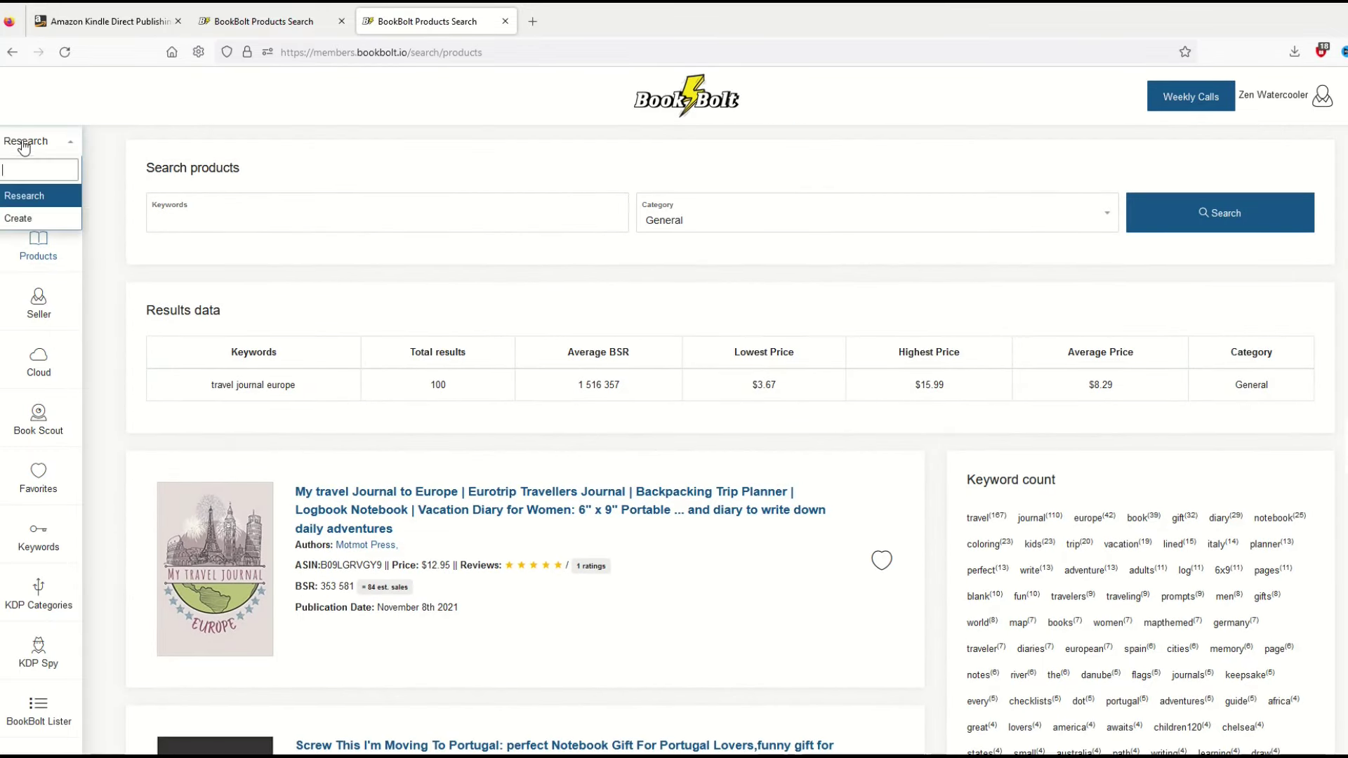
left_click(19, 223)
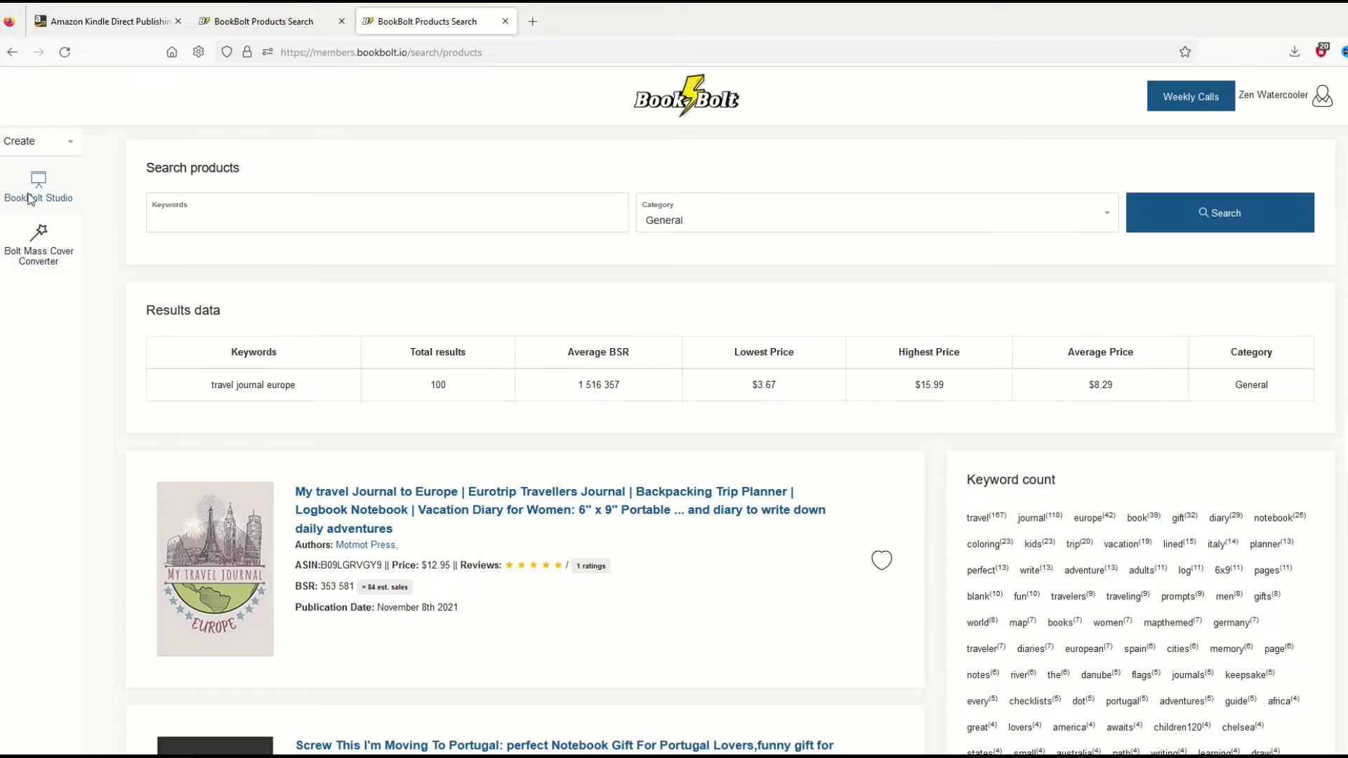
left_click(29, 200)
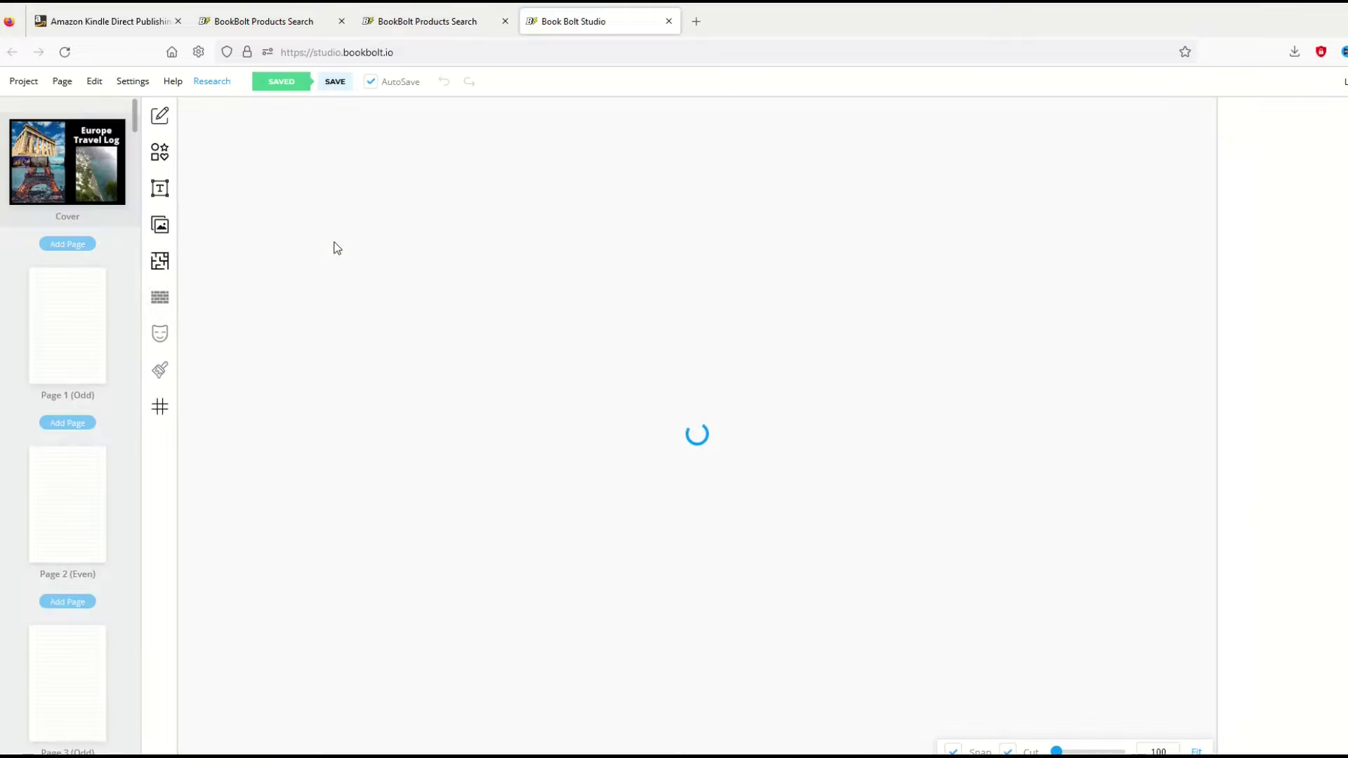